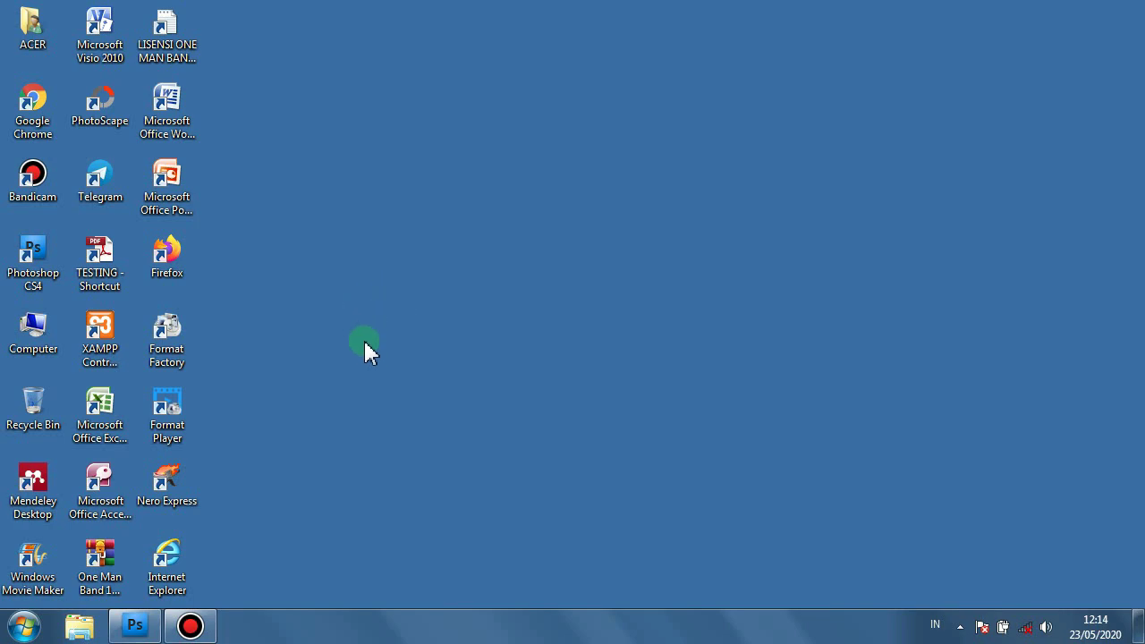
Switch to Photoshop and create a new 25 × 25 cm document at 300 pixels/inch in RGB Color with a white background
{"action": "left_click", "coordinate": [135, 626]}
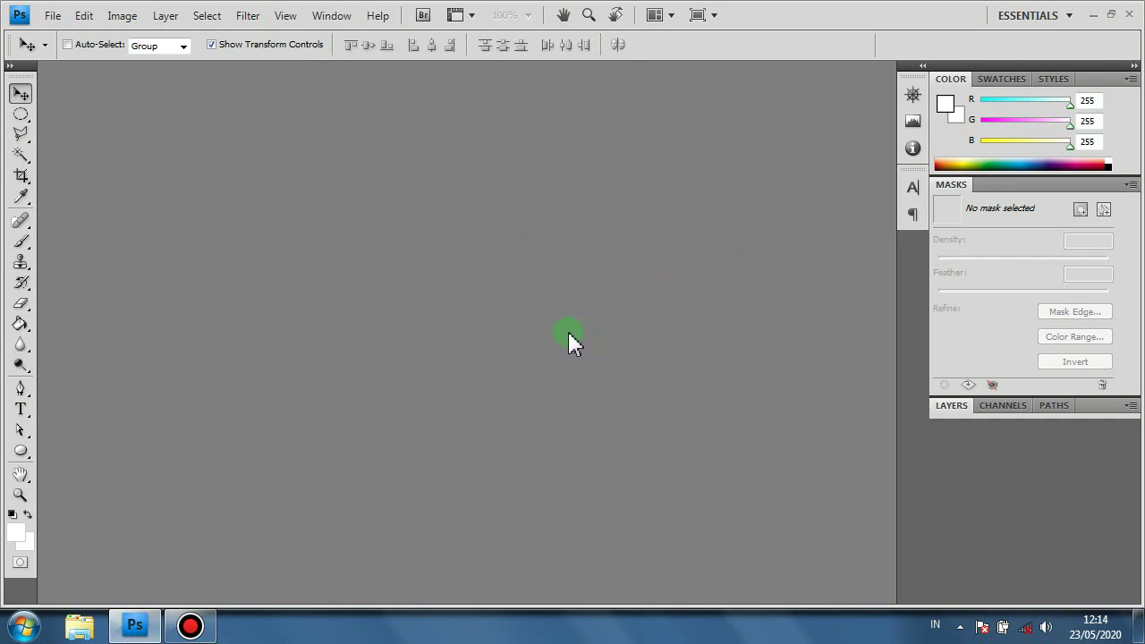
{"action": "left_click", "coordinate": [49, 16]}
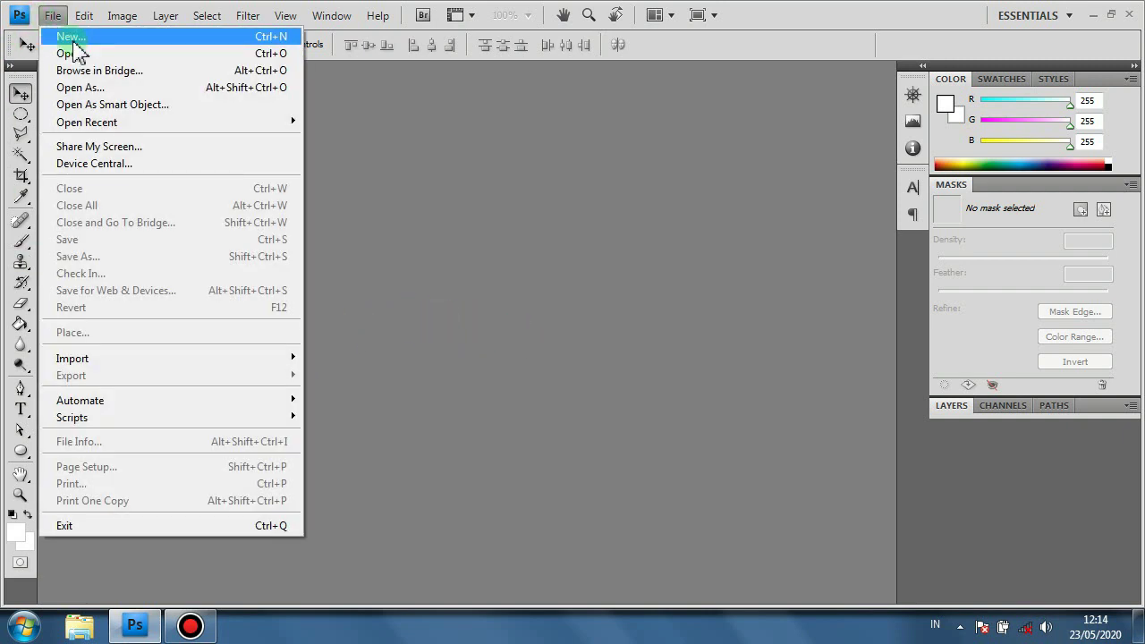
{"action": "left_click", "coordinate": [452, 216]}
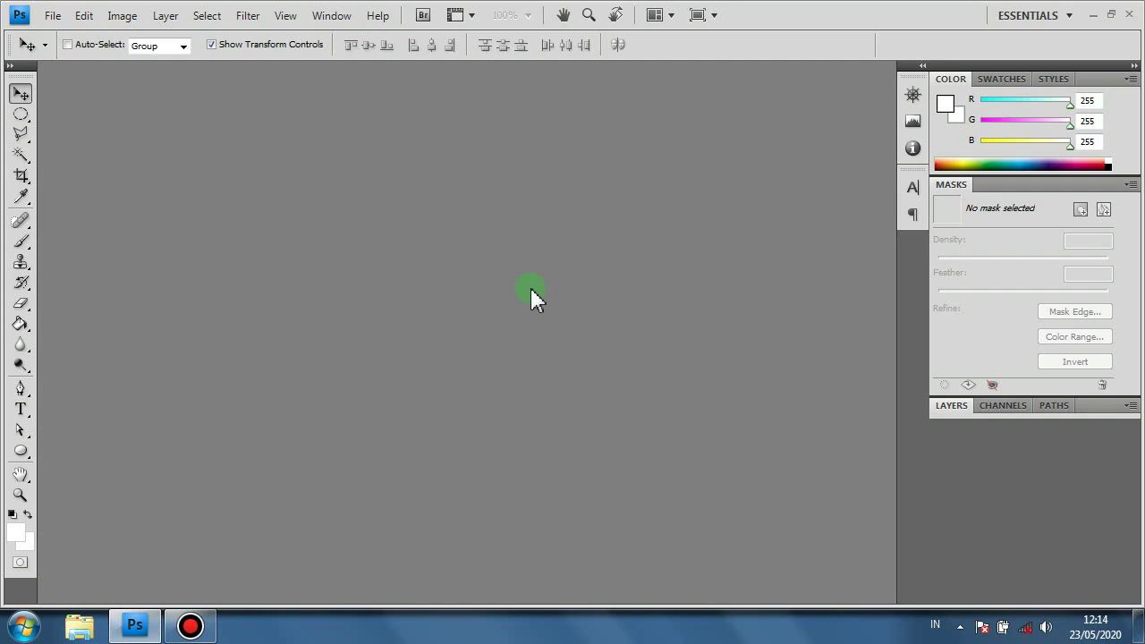
{"action": "key", "text": "ctrl+n"}
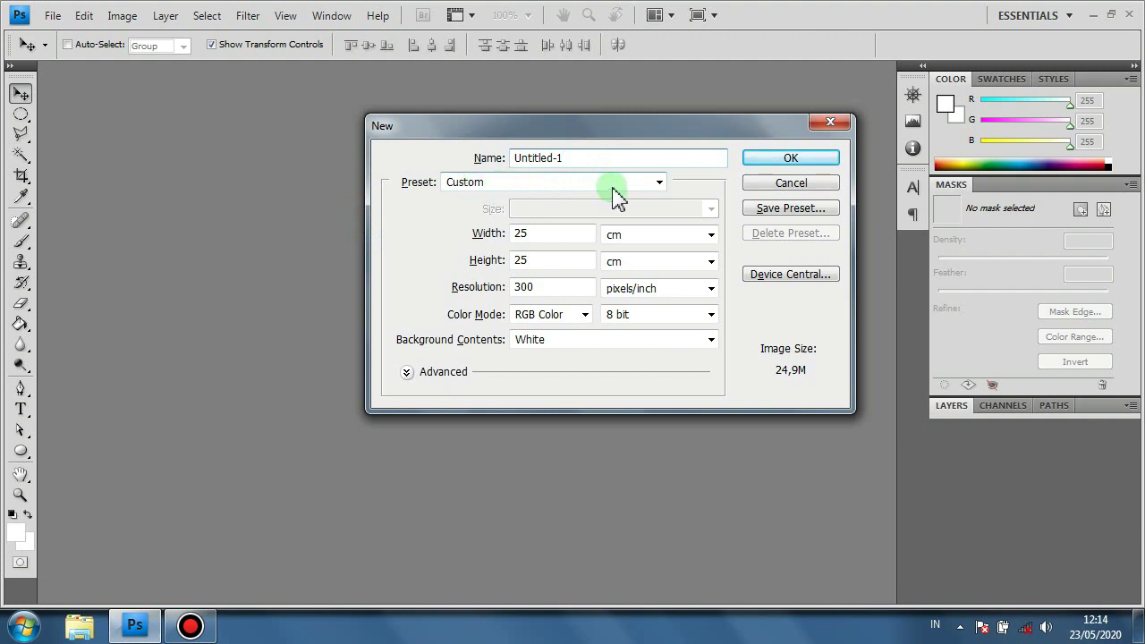
{"action": "left_click_drag", "start_coordinate": [542, 236], "coordinate": [486, 286]}
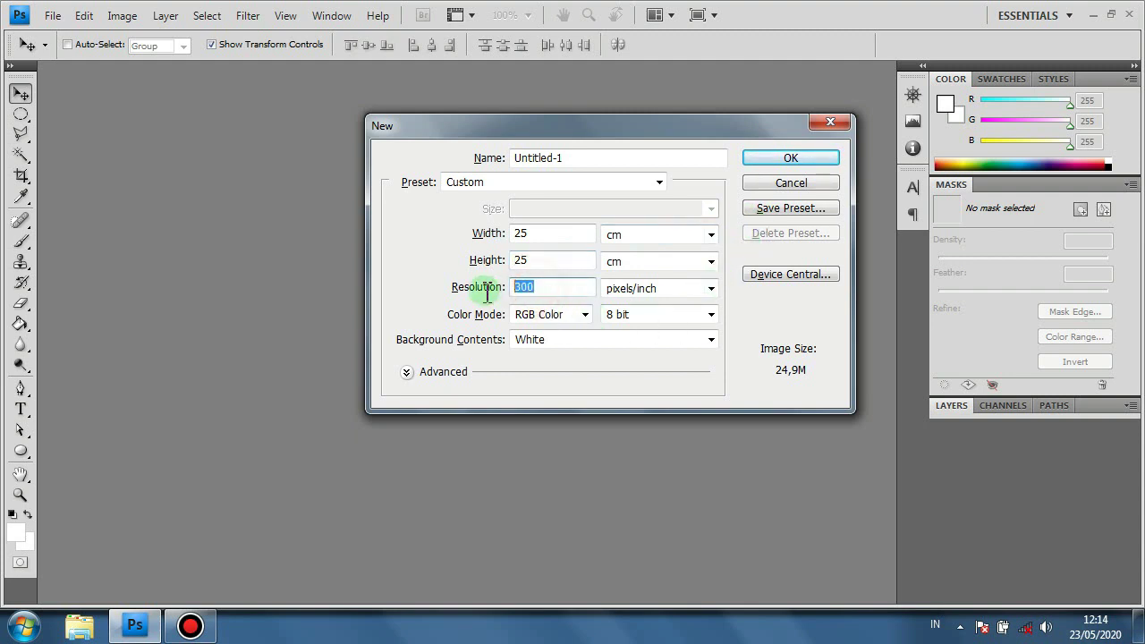
{"action": "left_click", "coordinate": [783, 161]}
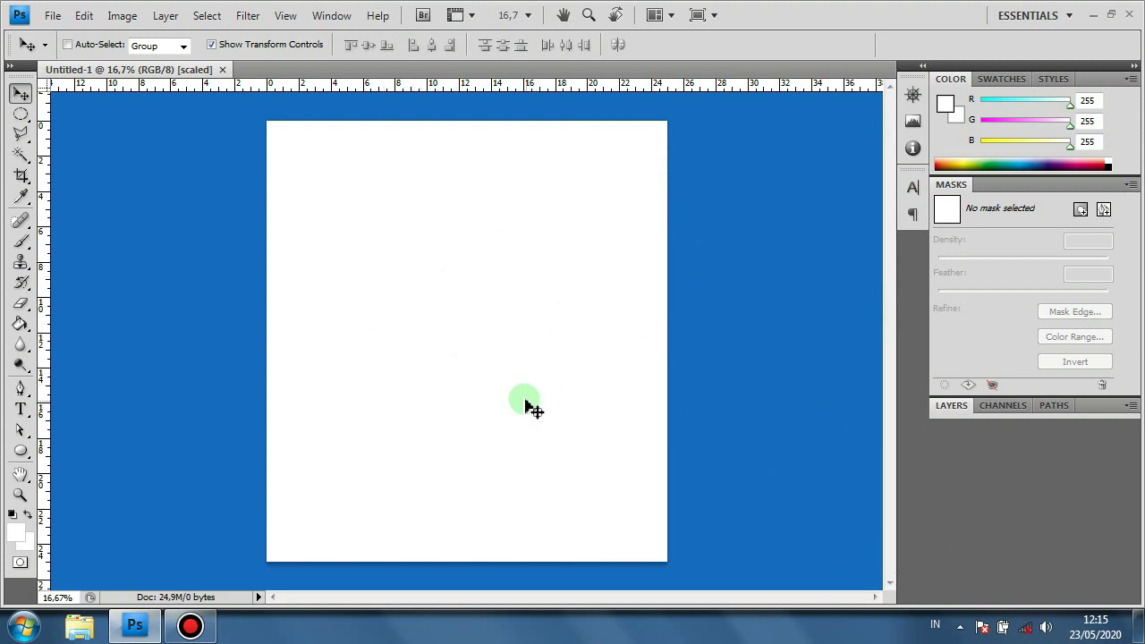
Set the foreground colour to black (000000) and fill the Background layer with it using the Paint Bucket
{"action": "left_click", "coordinate": [1009, 412]}
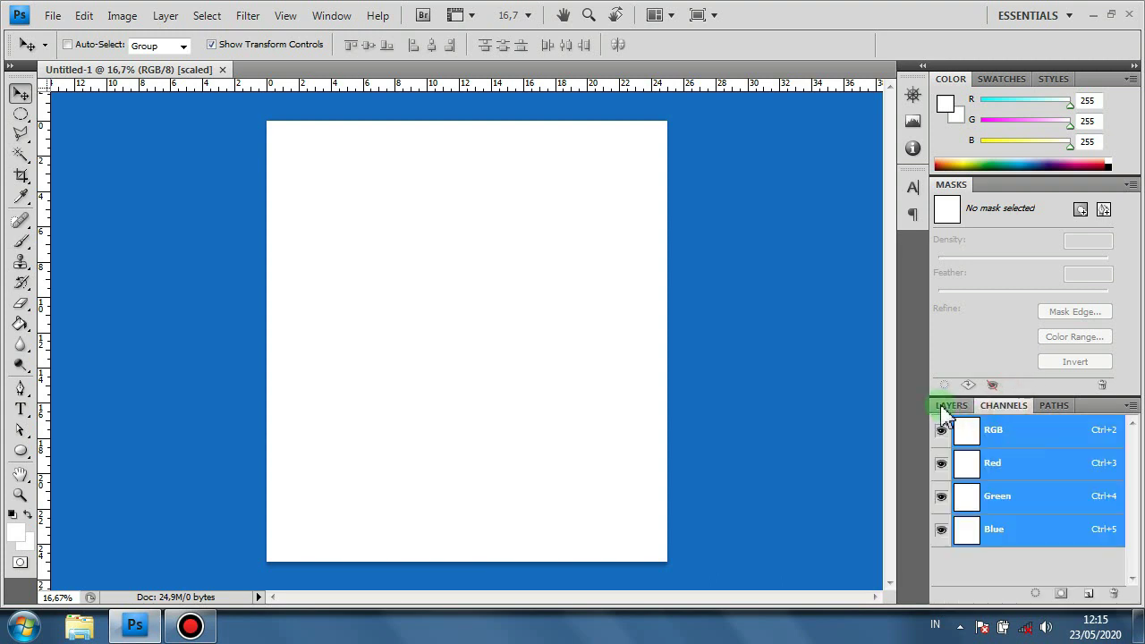
{"action": "left_click", "coordinate": [947, 407]}
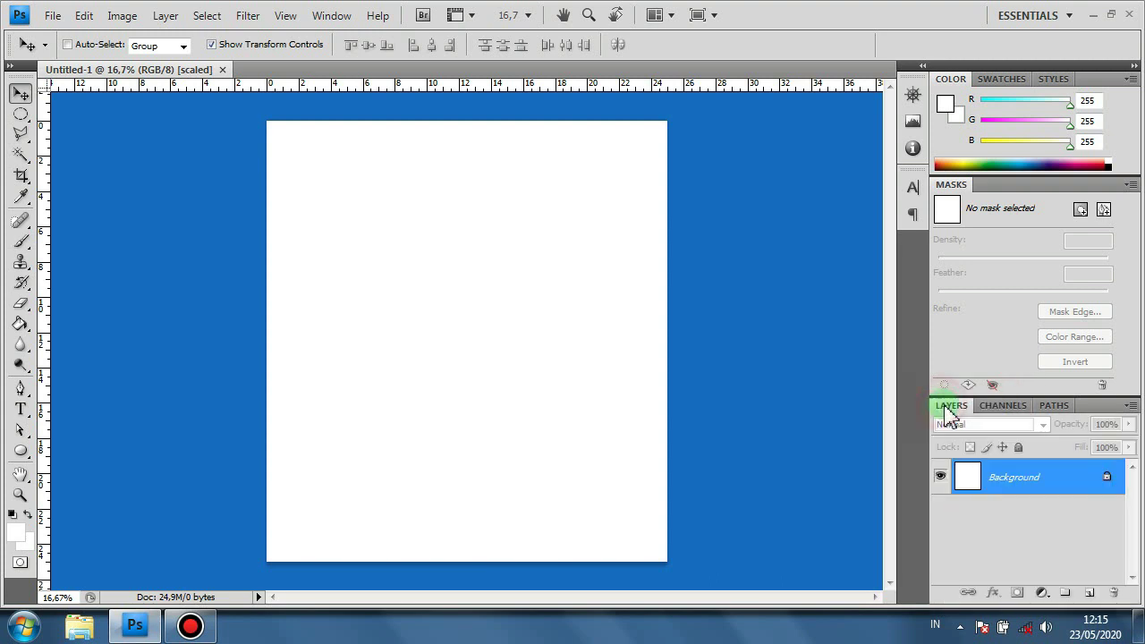
{"action": "left_click", "coordinate": [23, 328]}
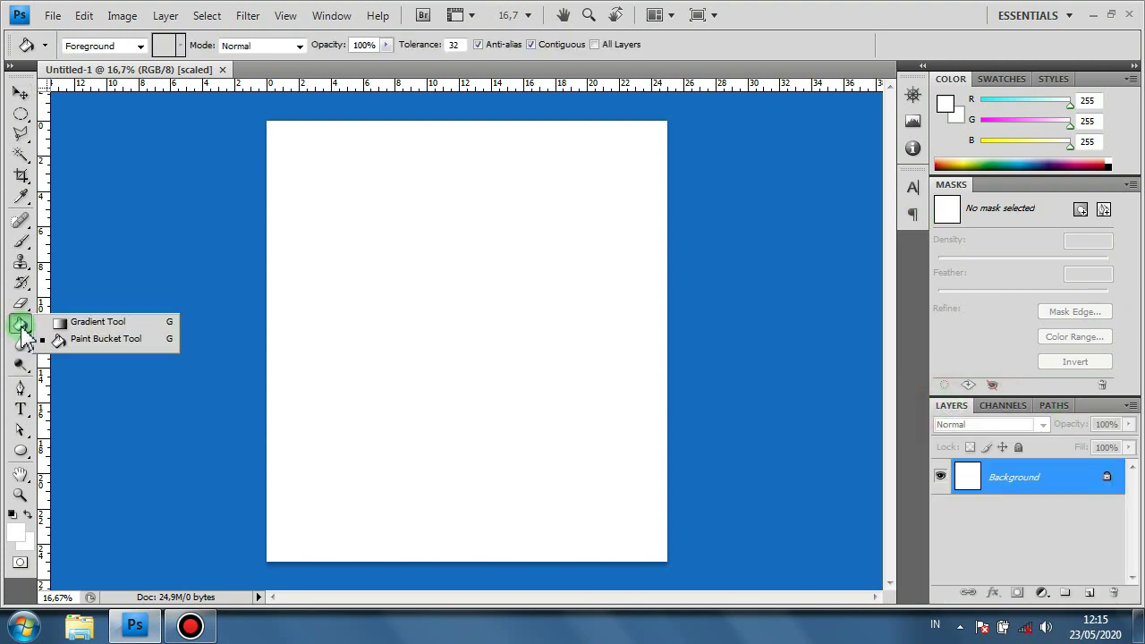
{"action": "left_click", "coordinate": [100, 343]}
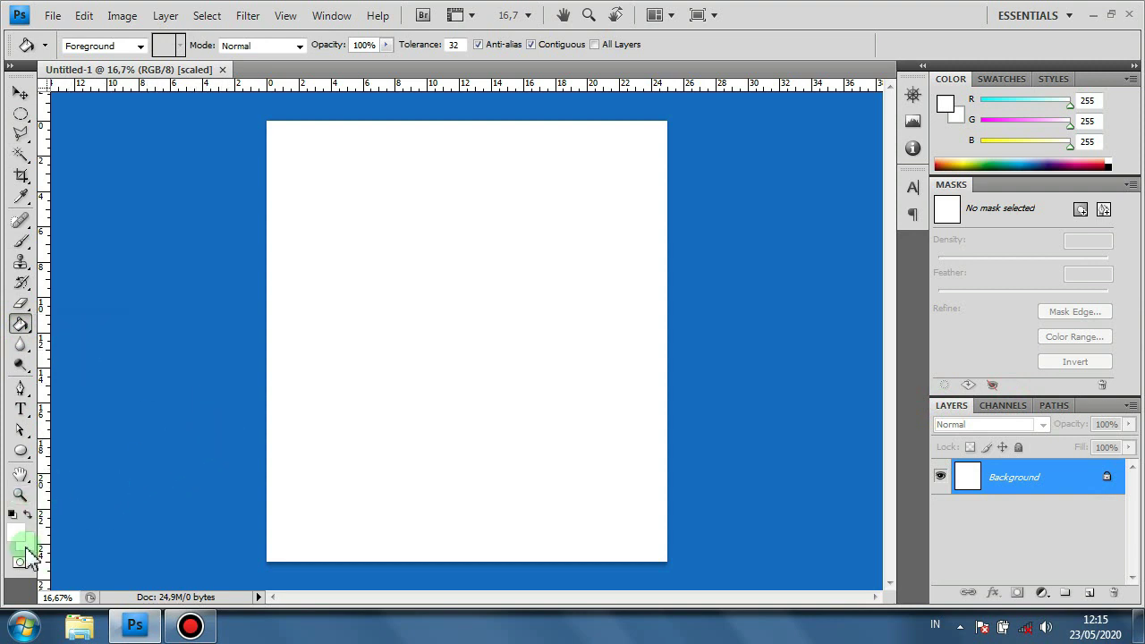
{"action": "left_click", "coordinate": [15, 540]}
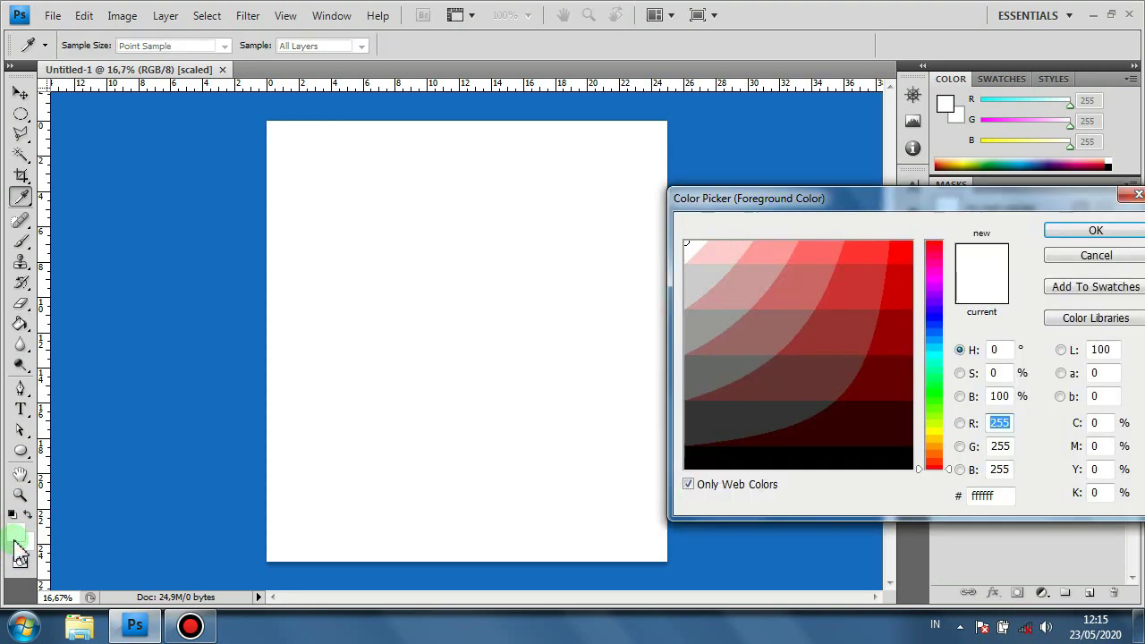
{"action": "left_click", "coordinate": [737, 456]}
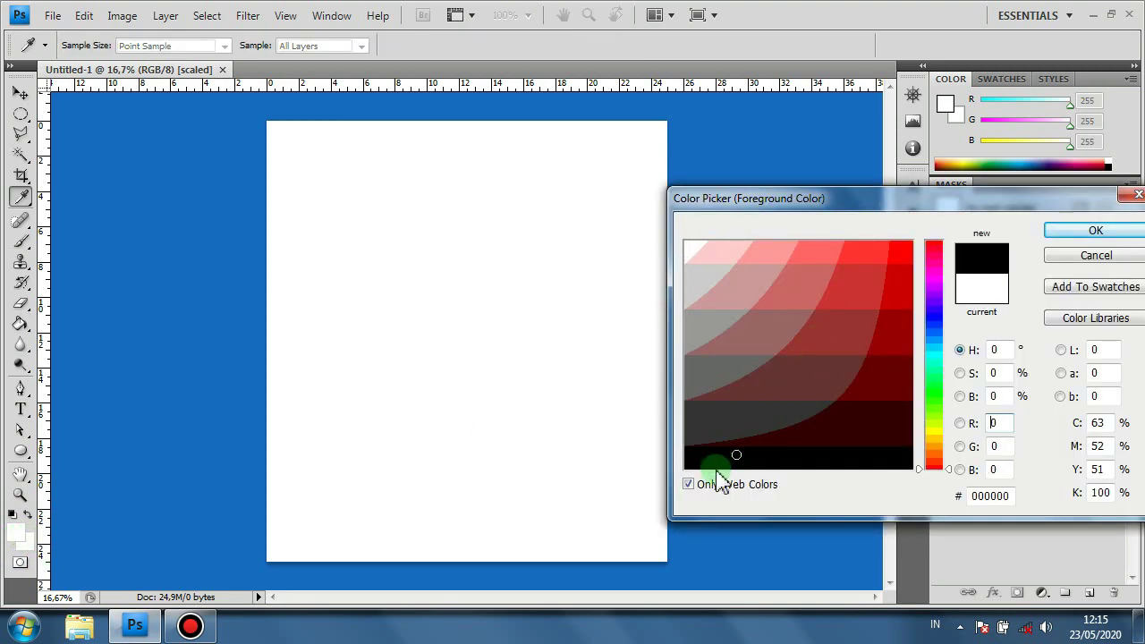
{"action": "left_click", "coordinate": [1094, 235]}
{"action": "key", "text": "g"}
{"action": "left_click", "coordinate": [481, 287]}
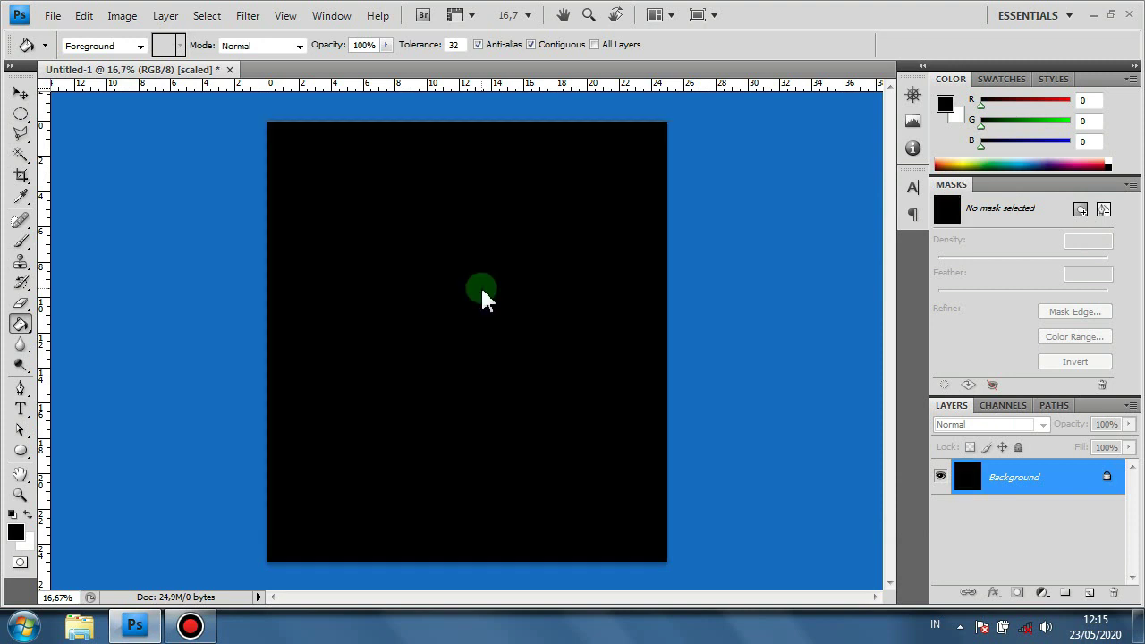
Add a new layer and draw a circular selection about 22 cm across that nearly fills the canvas width
{"action": "left_click", "coordinate": [1089, 595]}
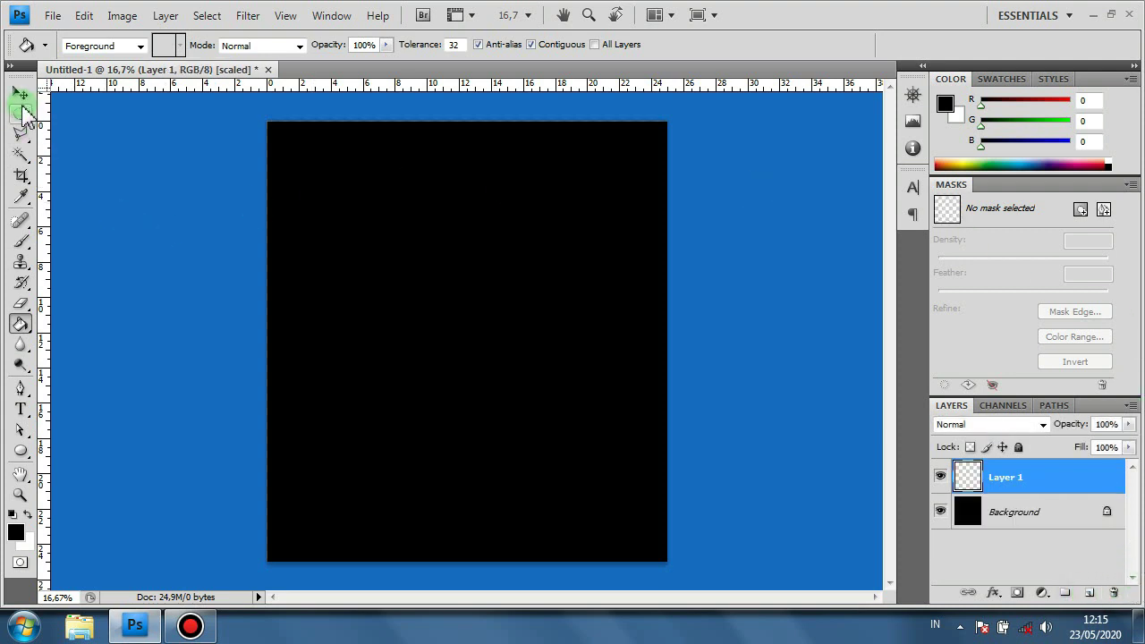
{"action": "left_click_drag", "start_coordinate": [23, 107], "coordinate": [142, 133]}
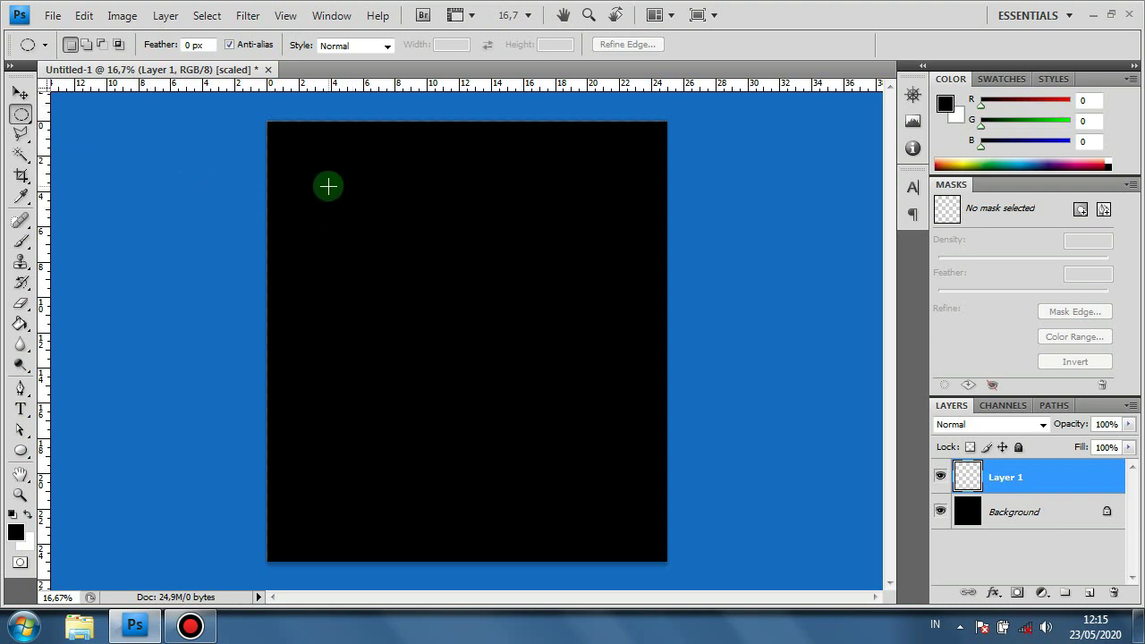
{"action": "left_click_drag", "start_coordinate": [306, 152], "coordinate": [654, 579]}
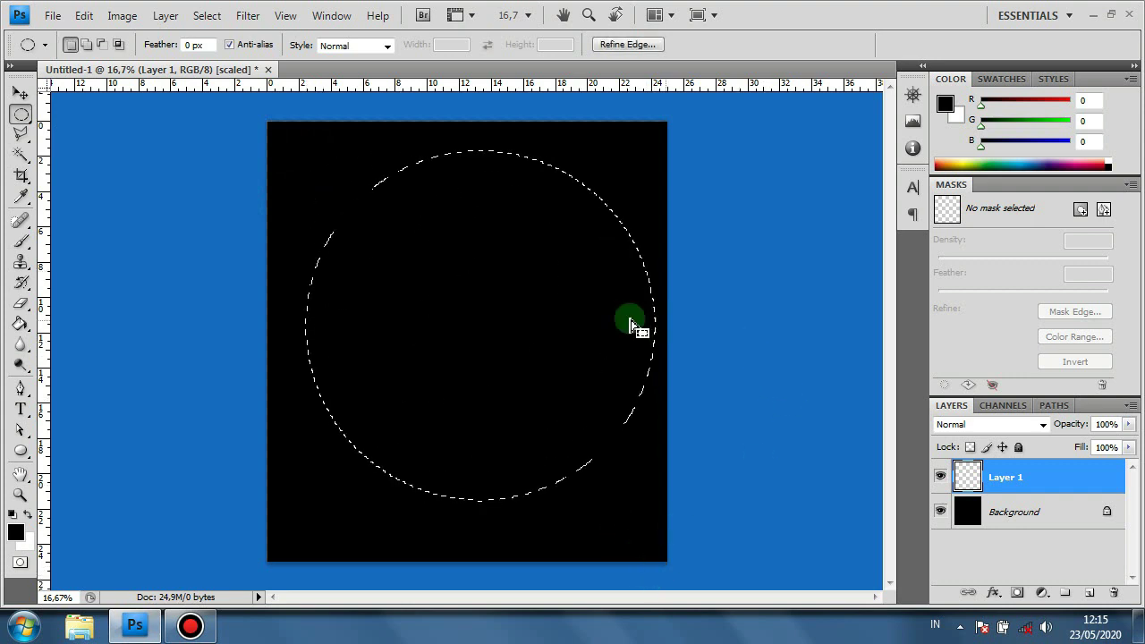
Stroke the circular selection on Layer 1 with a 50 px white line, located inside, at 100% opacity
{"action": "right_click", "coordinate": [530, 343]}
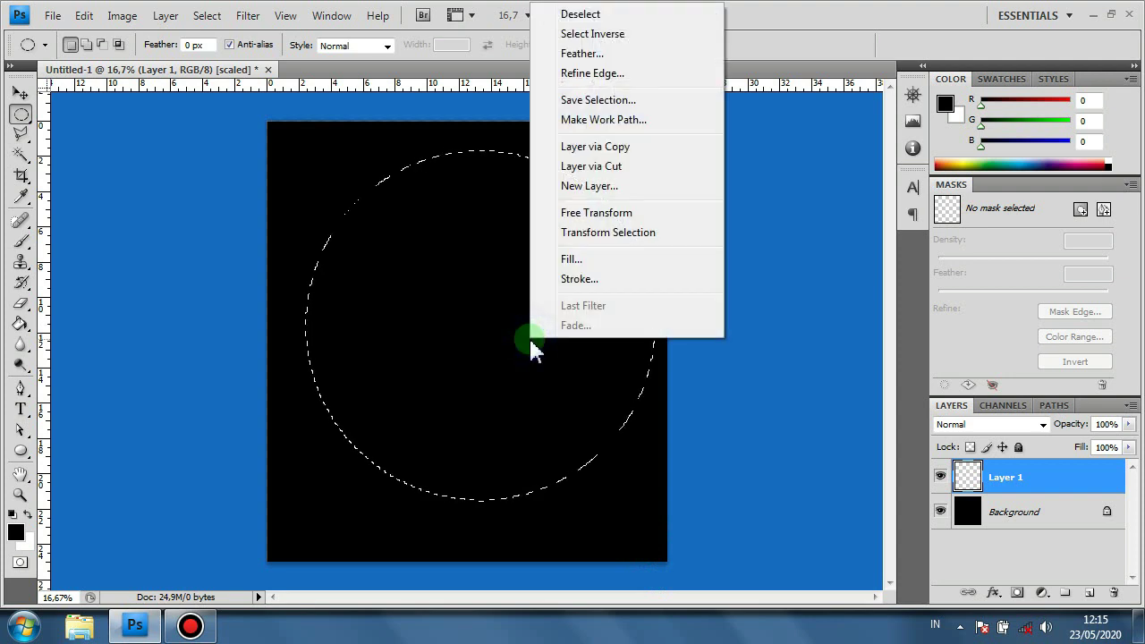
{"action": "left_click", "coordinate": [562, 279]}
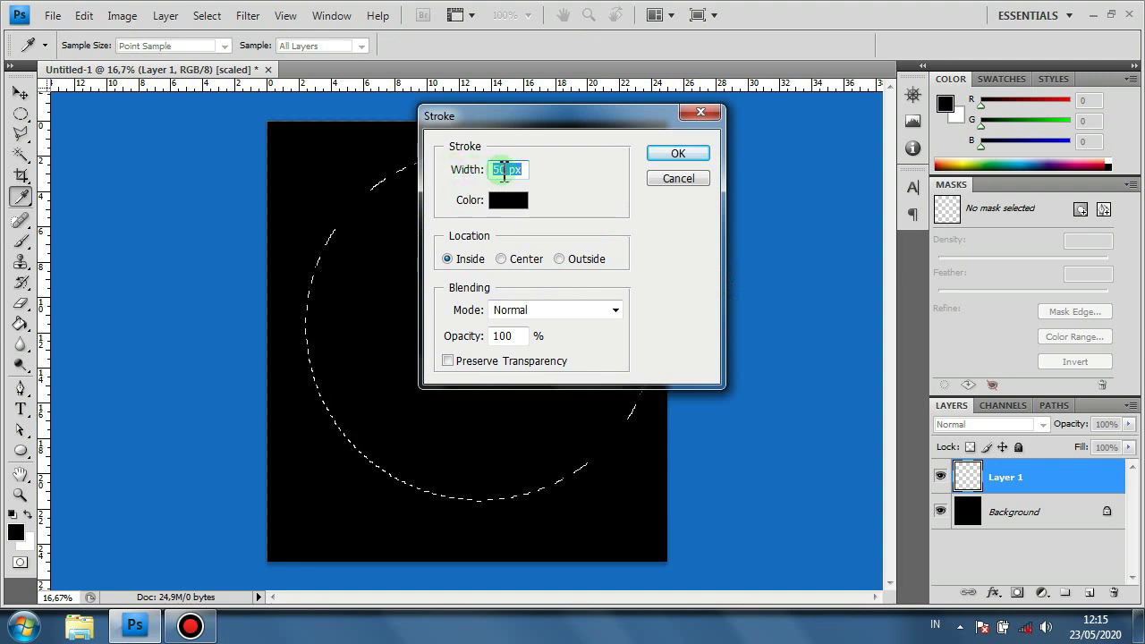
{"action": "left_click", "coordinate": [518, 170]}
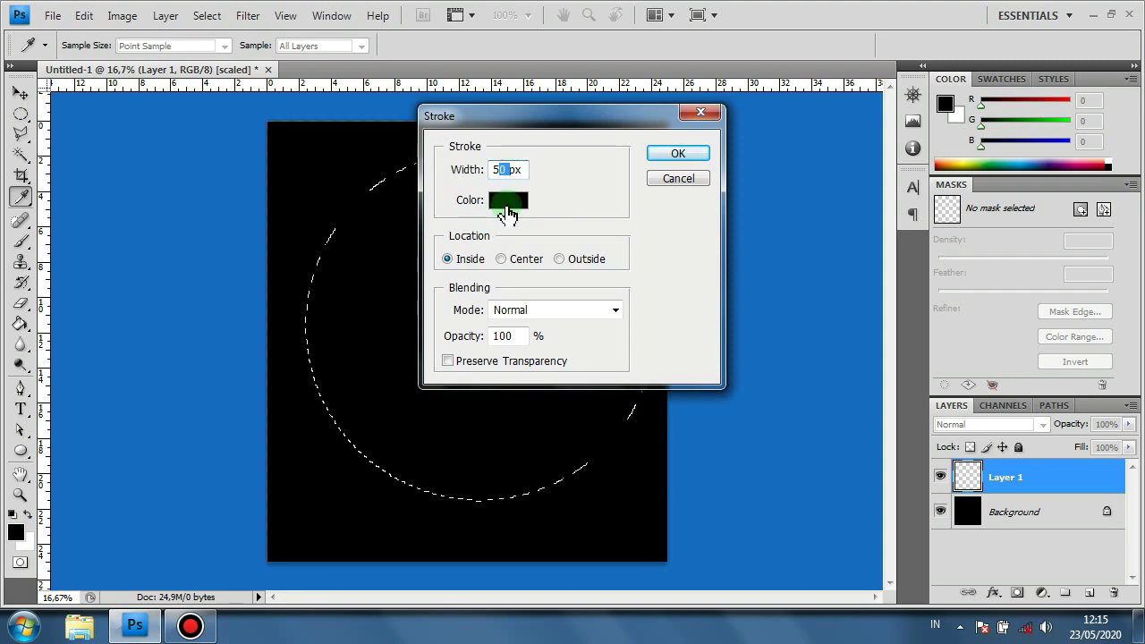
{"action": "left_click", "coordinate": [509, 204]}
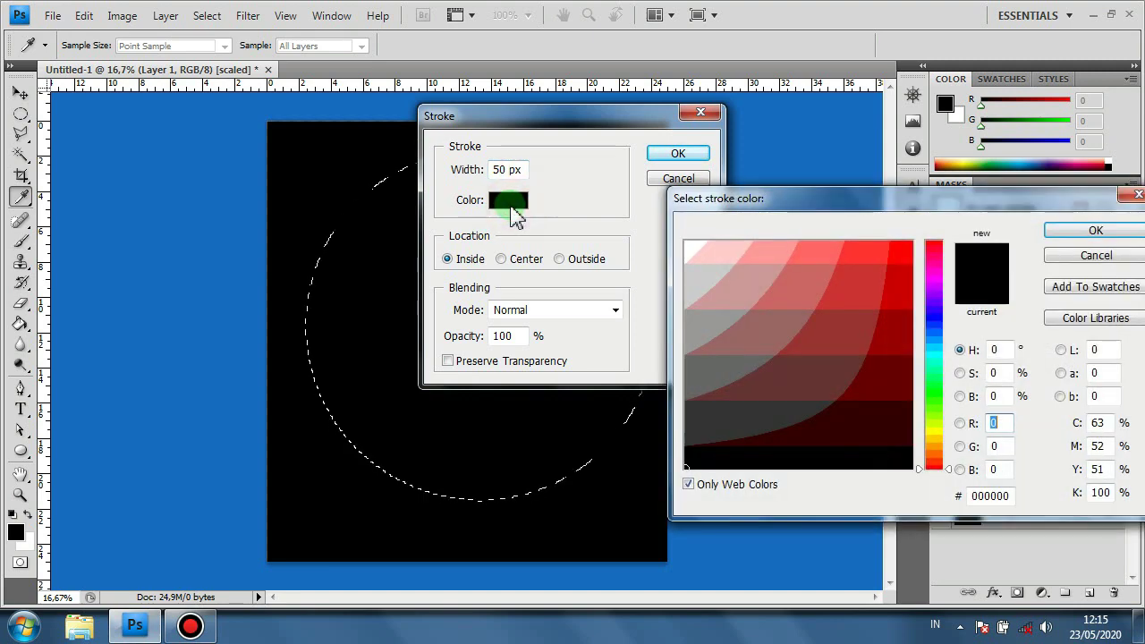
{"action": "left_click", "coordinate": [686, 248]}
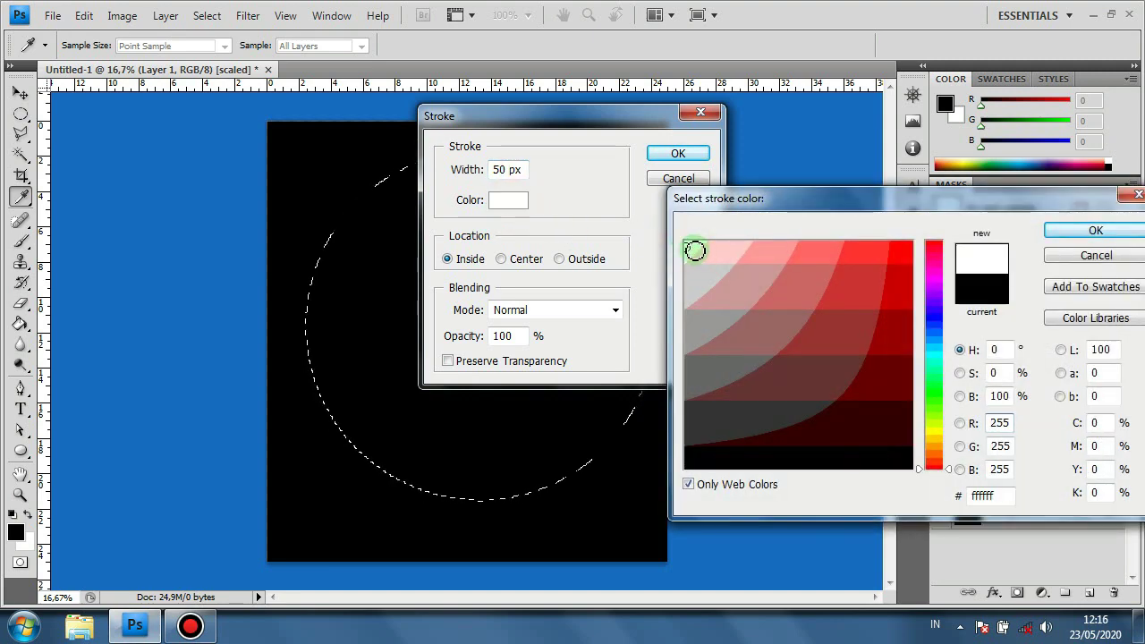
{"action": "left_click", "coordinate": [1085, 233]}
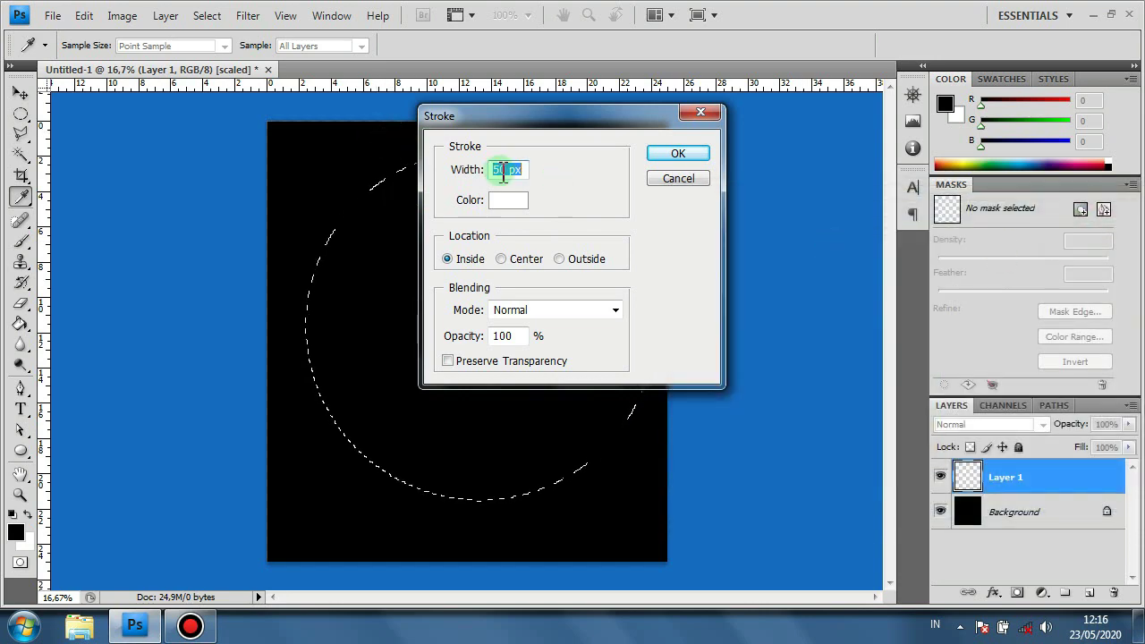
{"action": "left_click_drag", "start_coordinate": [472, 165], "coordinate": [534, 189]}
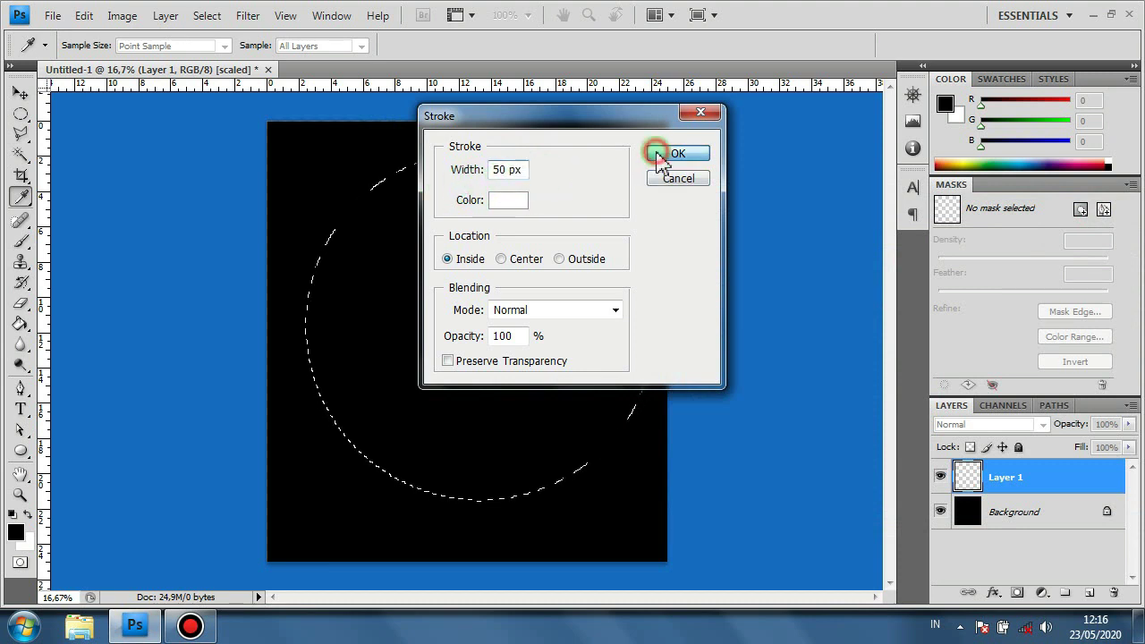
{"action": "left_click", "coordinate": [660, 156]}
{"action": "key", "text": "m"}
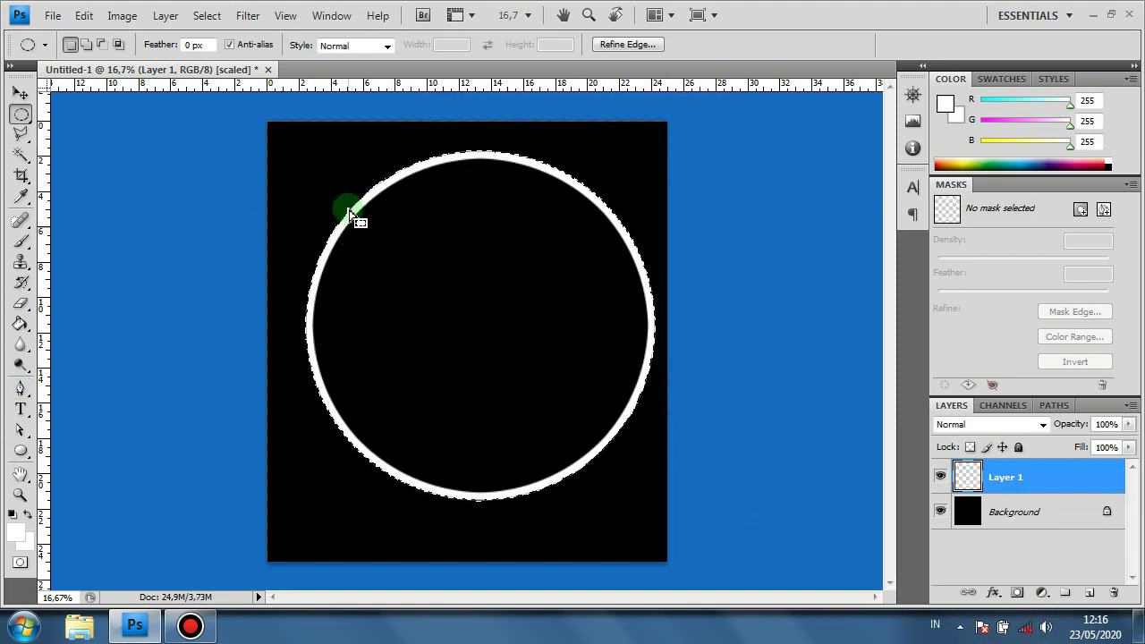
Clear the circular selection around the white ring
{"action": "left_click", "coordinate": [209, 17]}
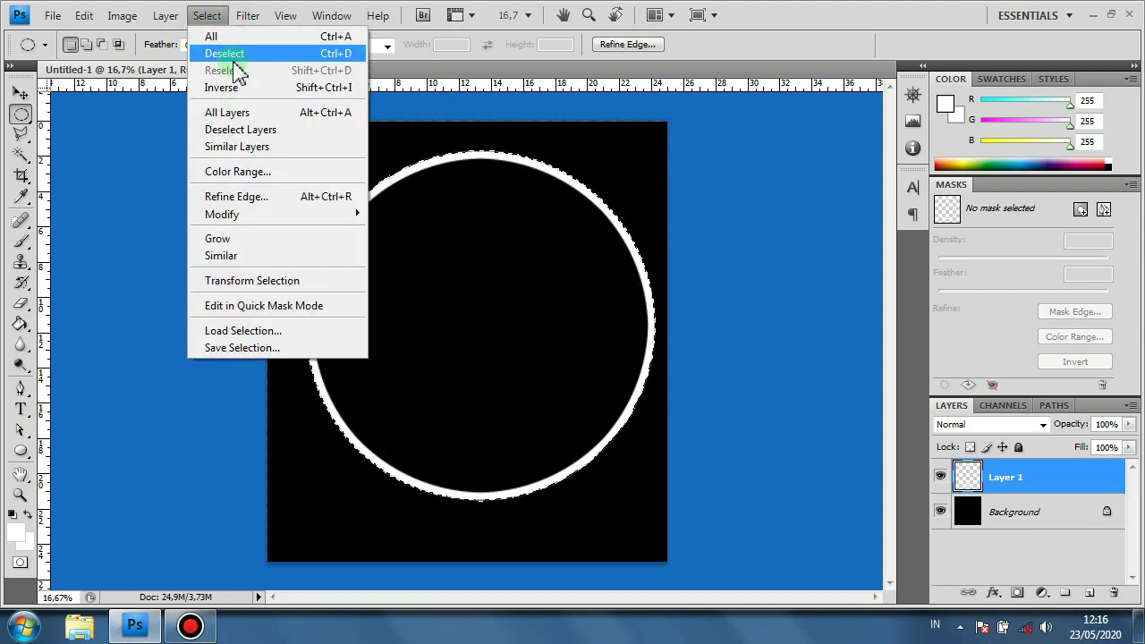
{"action": "left_click", "coordinate": [497, 246]}
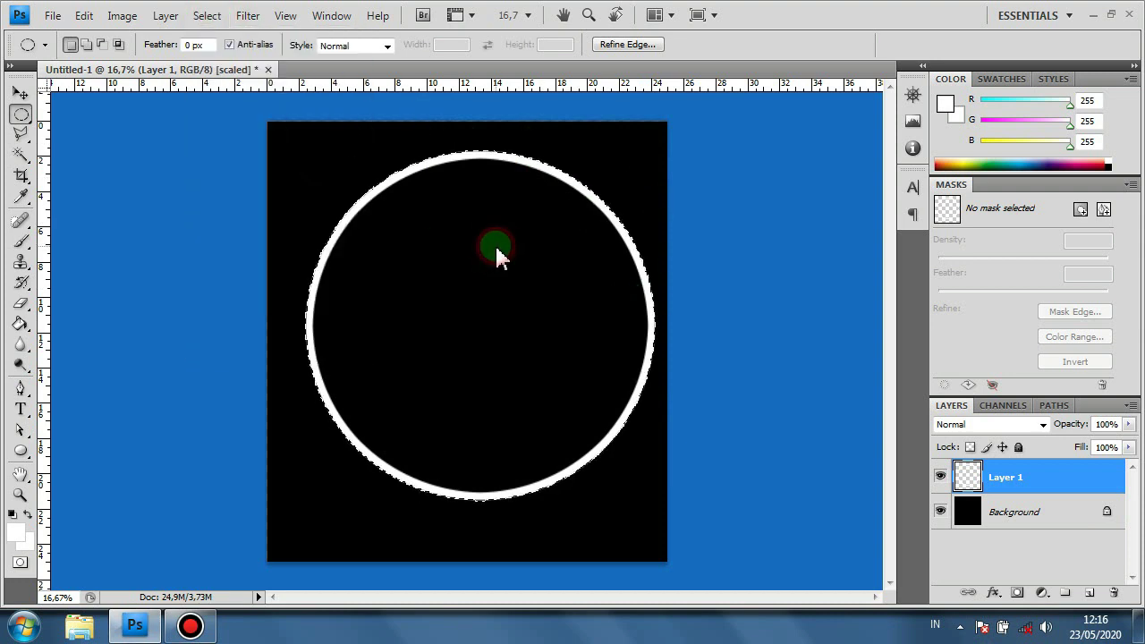
{"action": "left_click", "coordinate": [449, 387]}
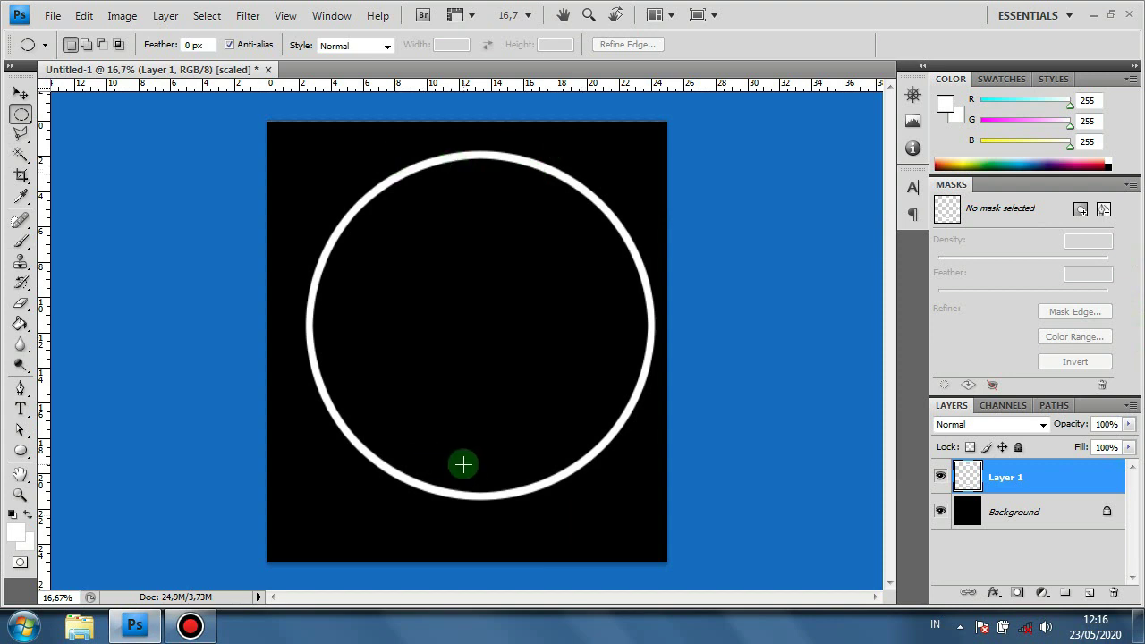
Centre the white ring vertically and horizontally on the whole canvas, and clear the selection
{"action": "key", "text": "ctrl+a"}
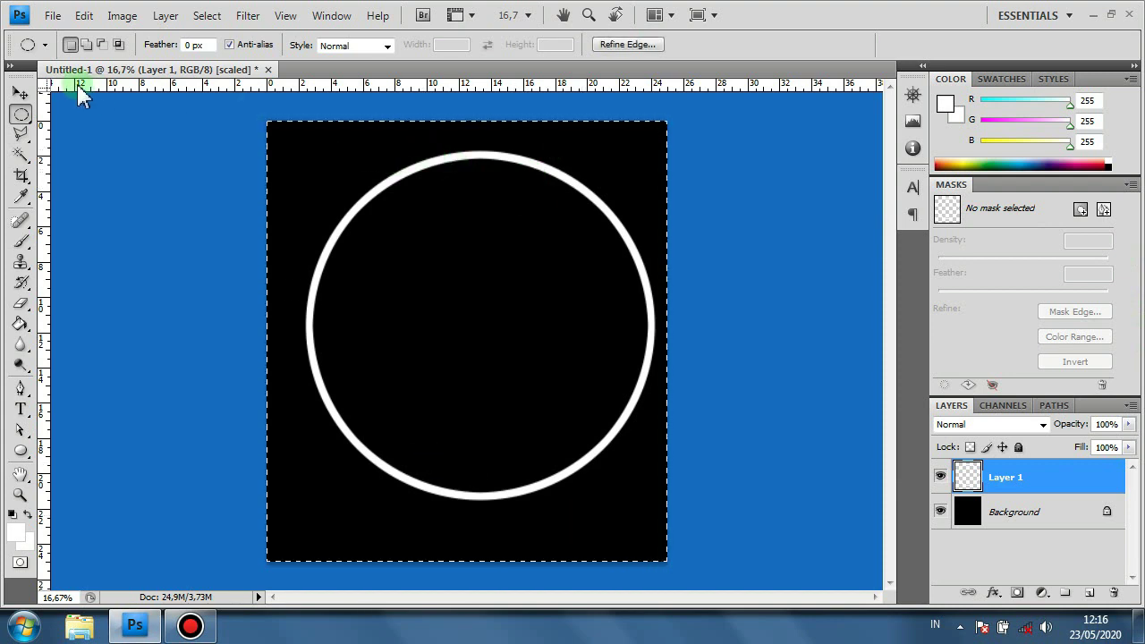
{"action": "left_click", "coordinate": [22, 92]}
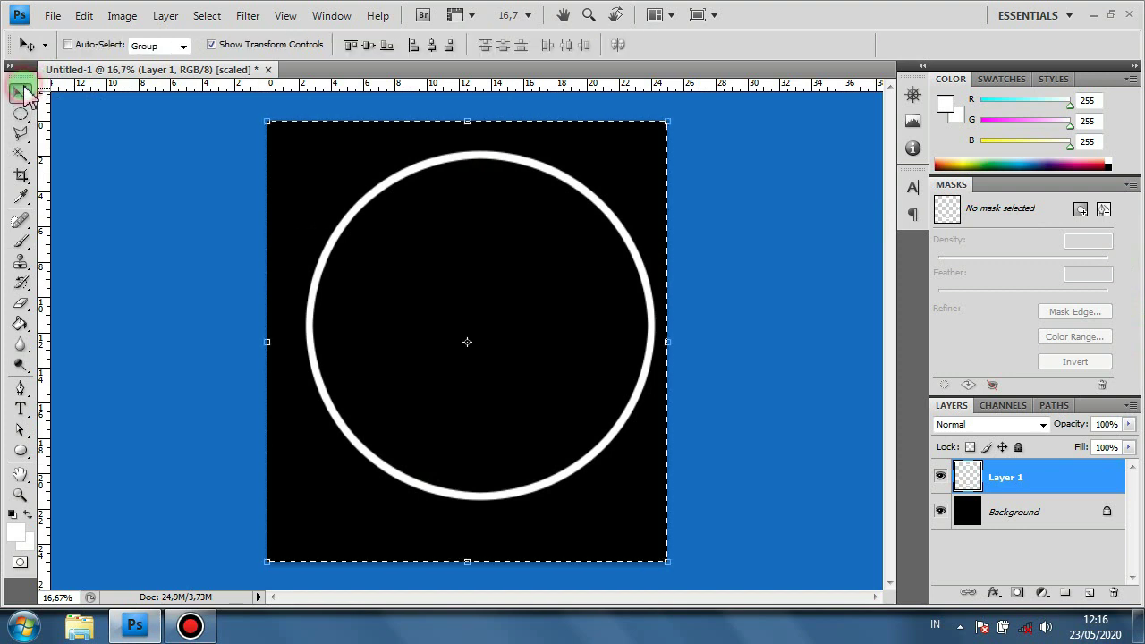
{"action": "left_click", "coordinate": [369, 44]}
{"action": "left_click", "coordinate": [434, 45]}
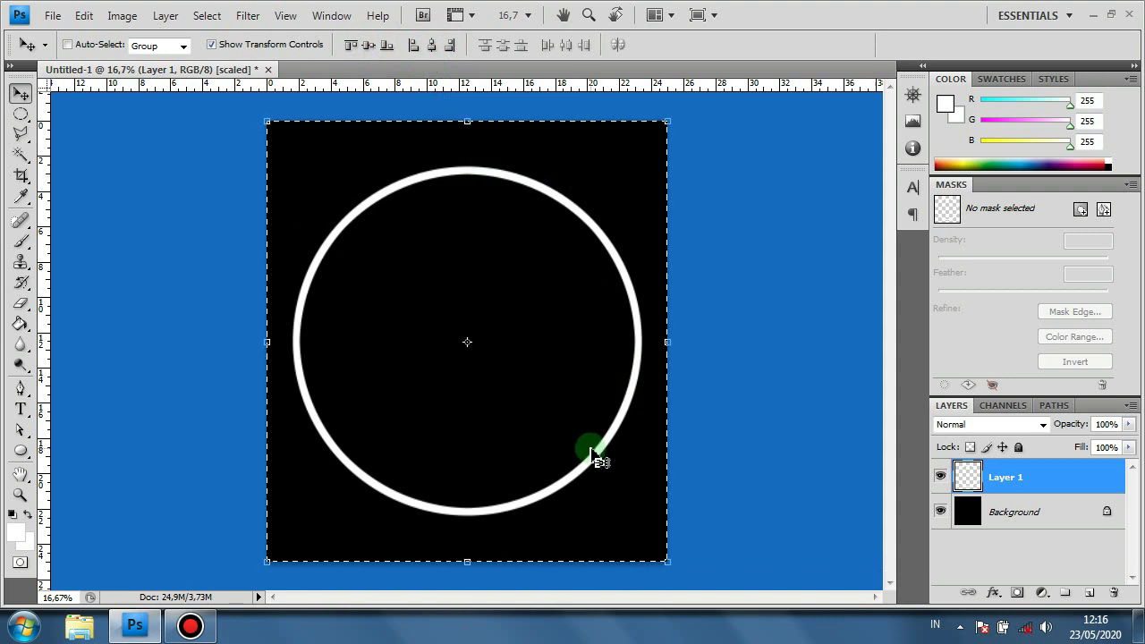
{"action": "key", "text": "ctrl+d"}
{"action": "left_click", "coordinate": [204, 16]}
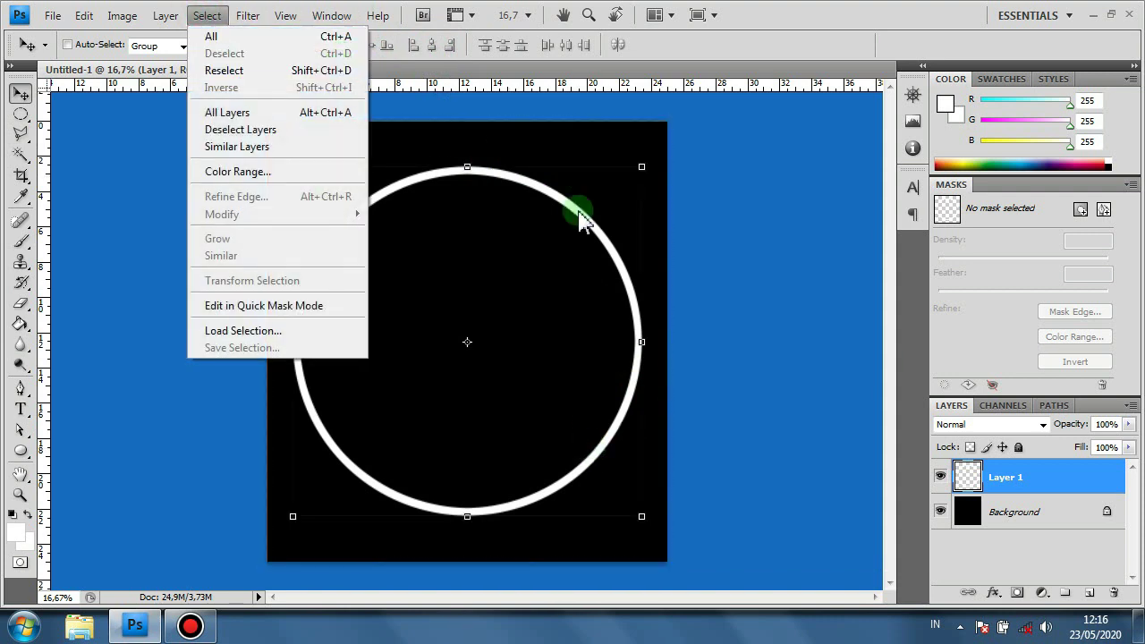
{"action": "left_click", "coordinate": [735, 341]}
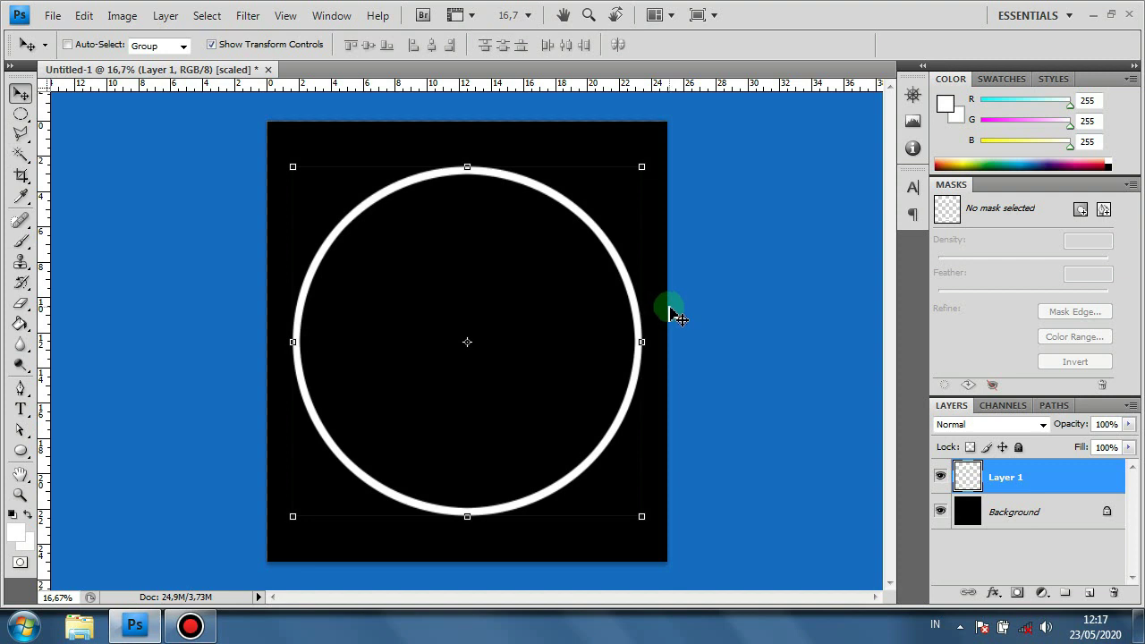
Scale the white ring proportionally to about 107.7% around its centre with Free Transform and apply it
{"action": "key", "text": "ctrl+t"}
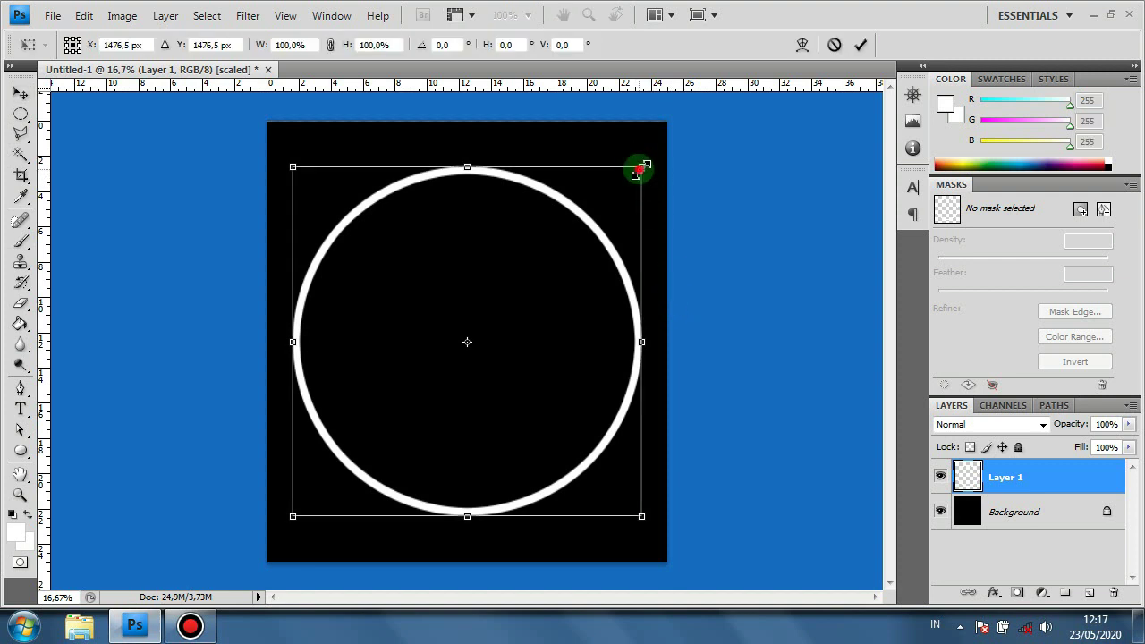
{"action": "left_click_drag", "start_coordinate": [641, 168], "coordinate": [658, 154]}
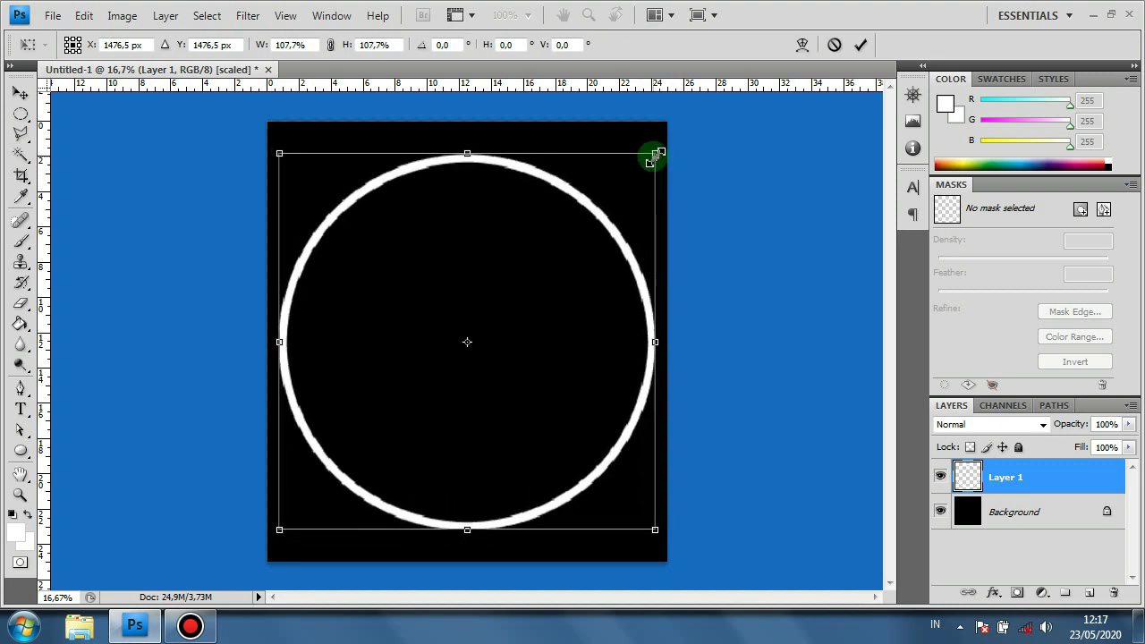
{"action": "left_click", "coordinate": [860, 45]}
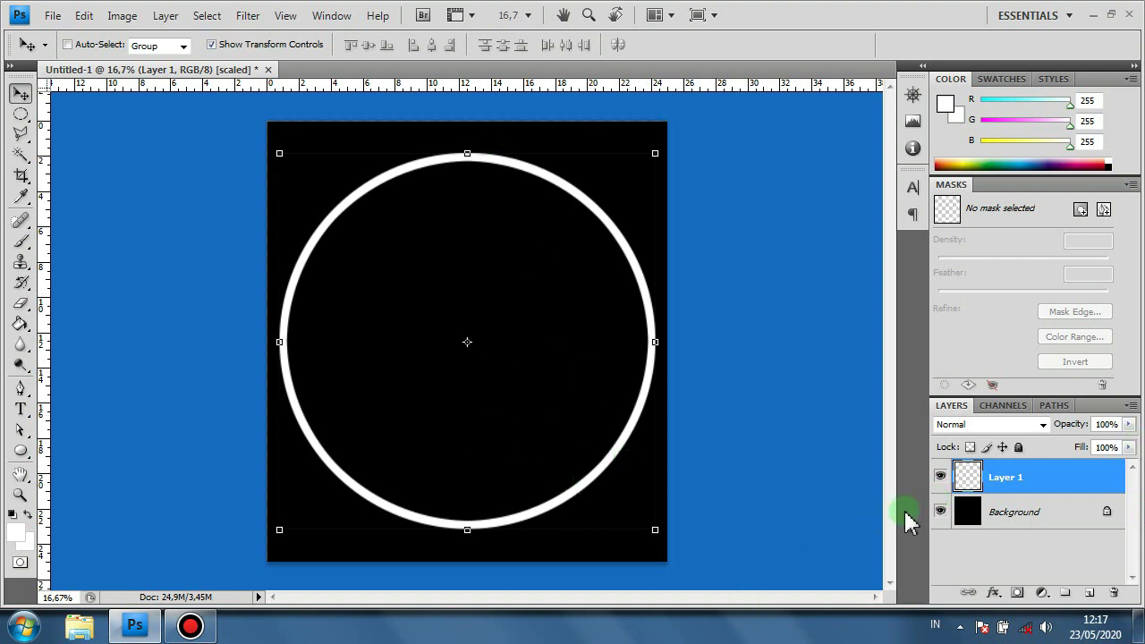
Duplicate the white ring's layer and scale the copy proportionally to about 49% around its centre with Free Transform
{"action": "right_click", "coordinate": [1016, 483]}
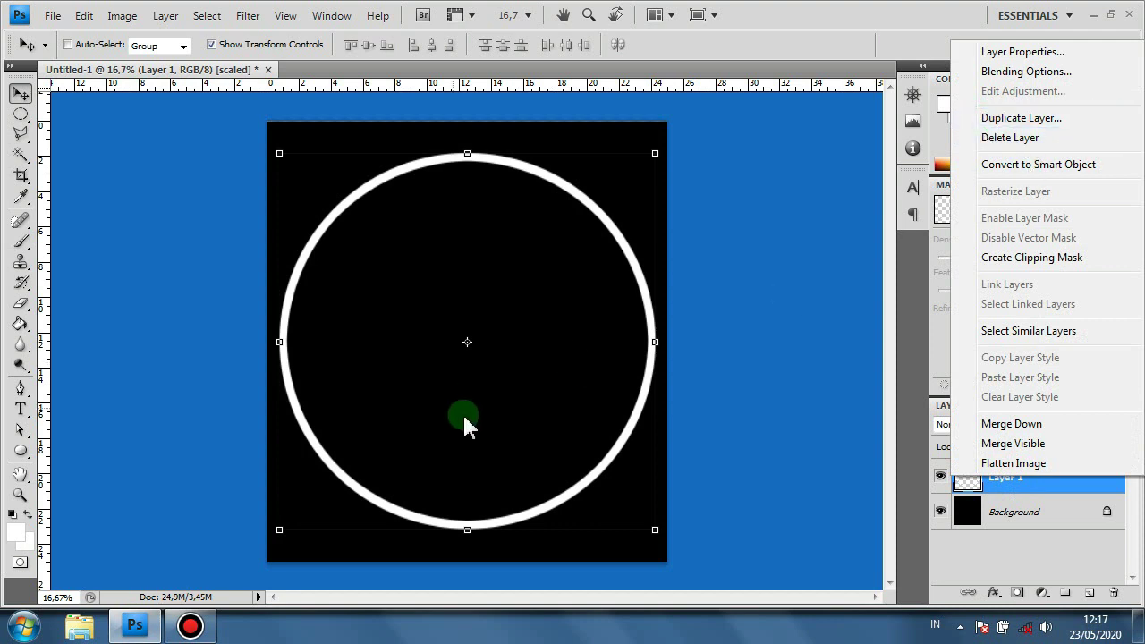
{"action": "left_click", "coordinate": [586, 401]}
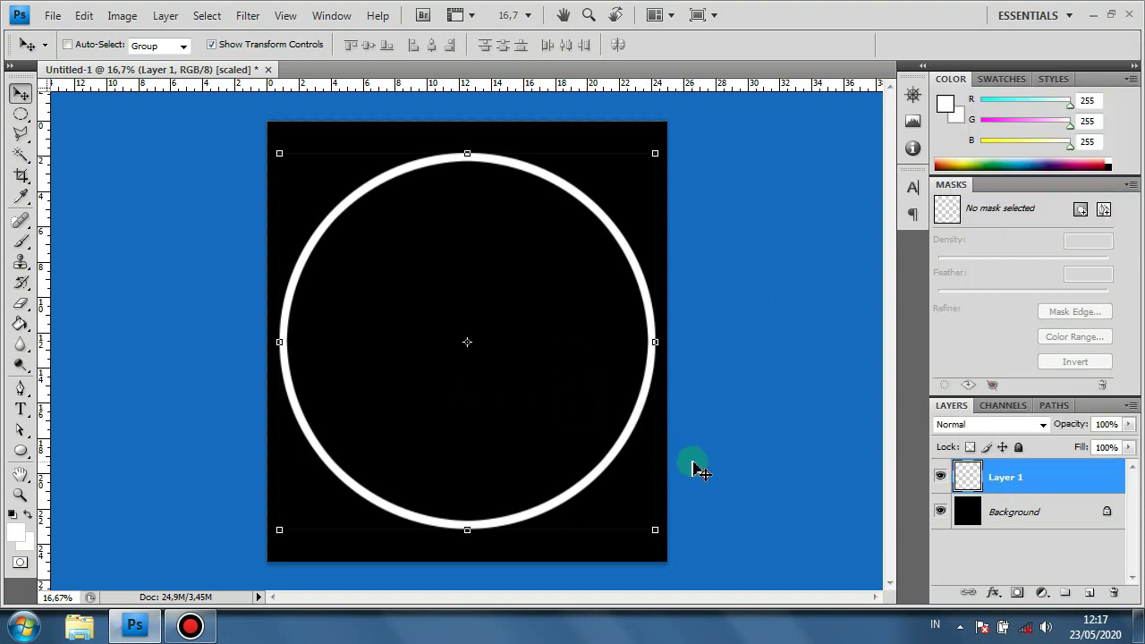
{"action": "key", "text": "ctrl+j"}
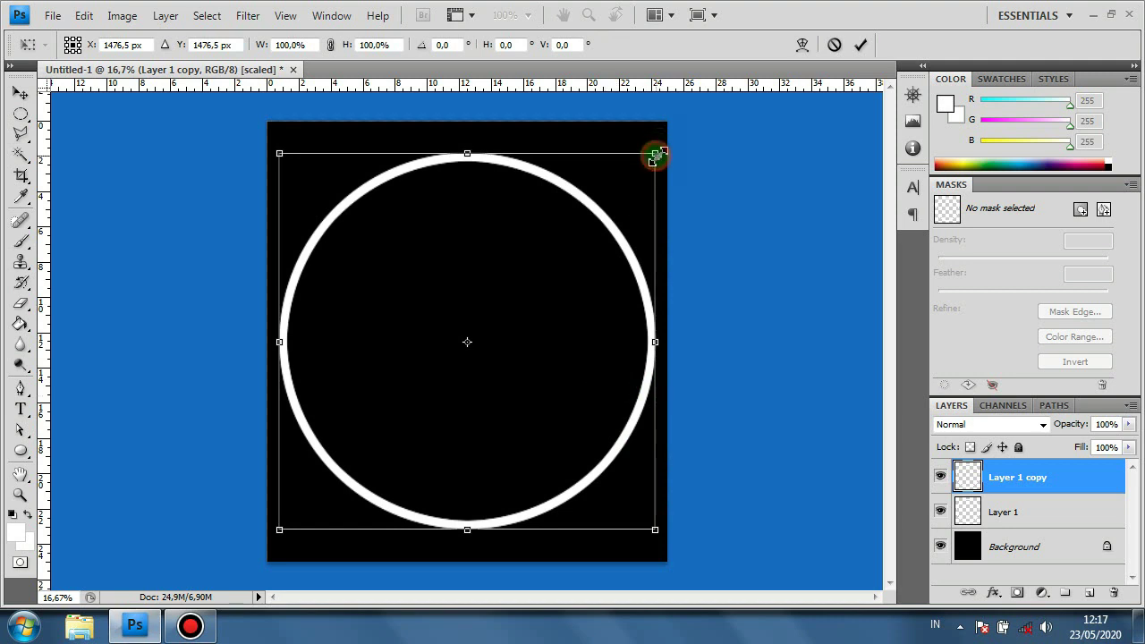
{"action": "left_click_drag", "start_coordinate": [656, 155], "coordinate": [579, 277]}
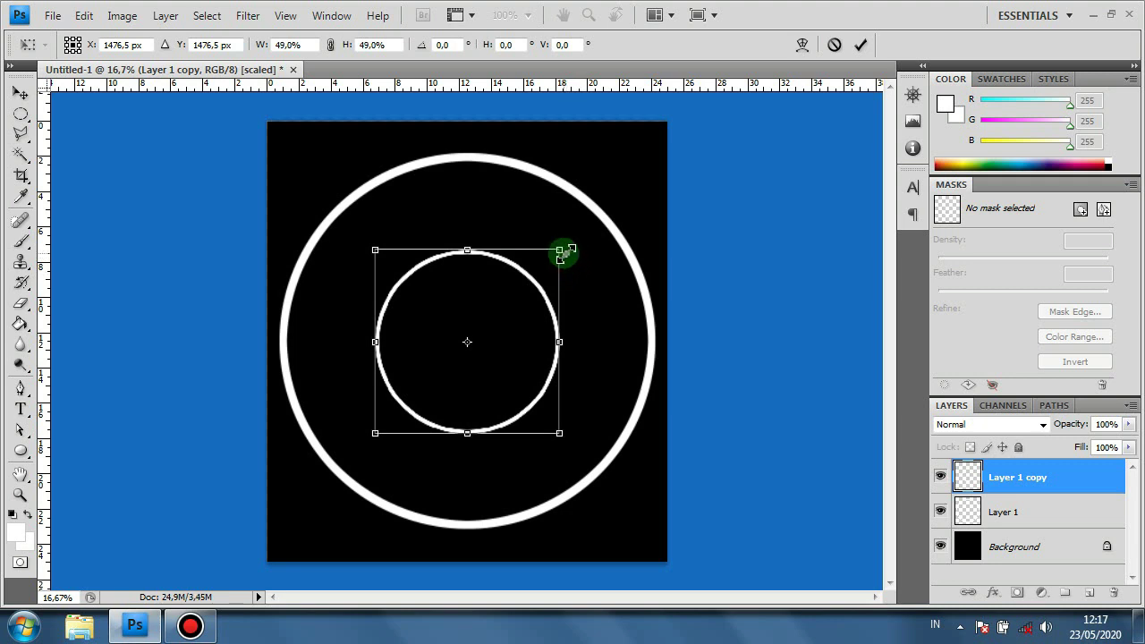
{"action": "left_click", "coordinate": [861, 44]}
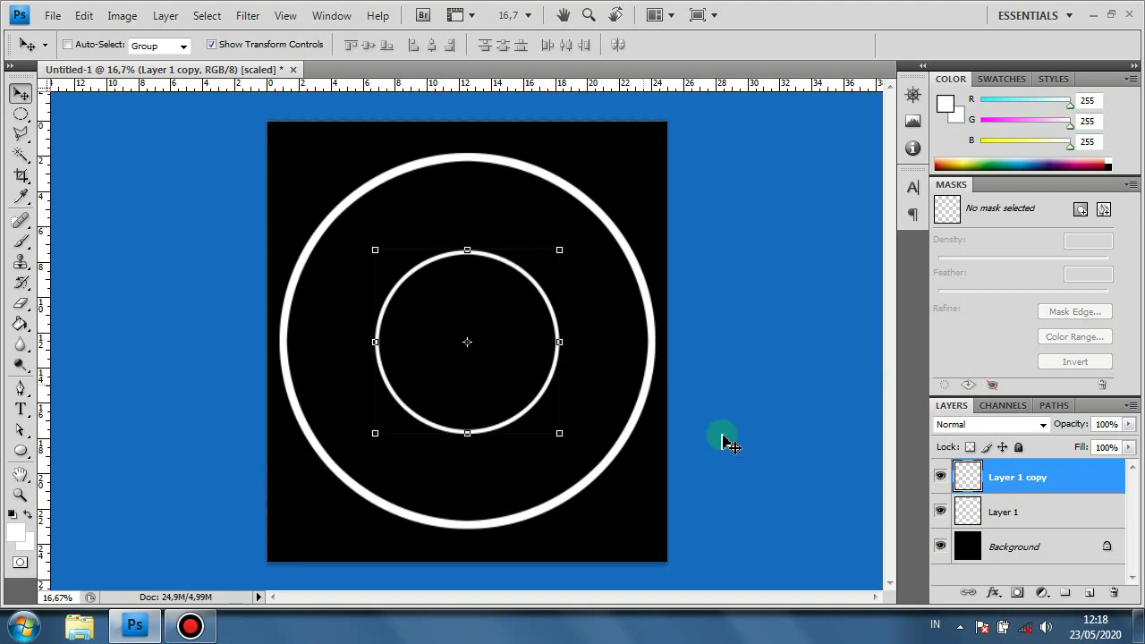
Merge Layer 1 and Layer 1 copy into a single layer and toggle its visibility to check both rings
{"action": "left_click", "coordinate": [1025, 524]}
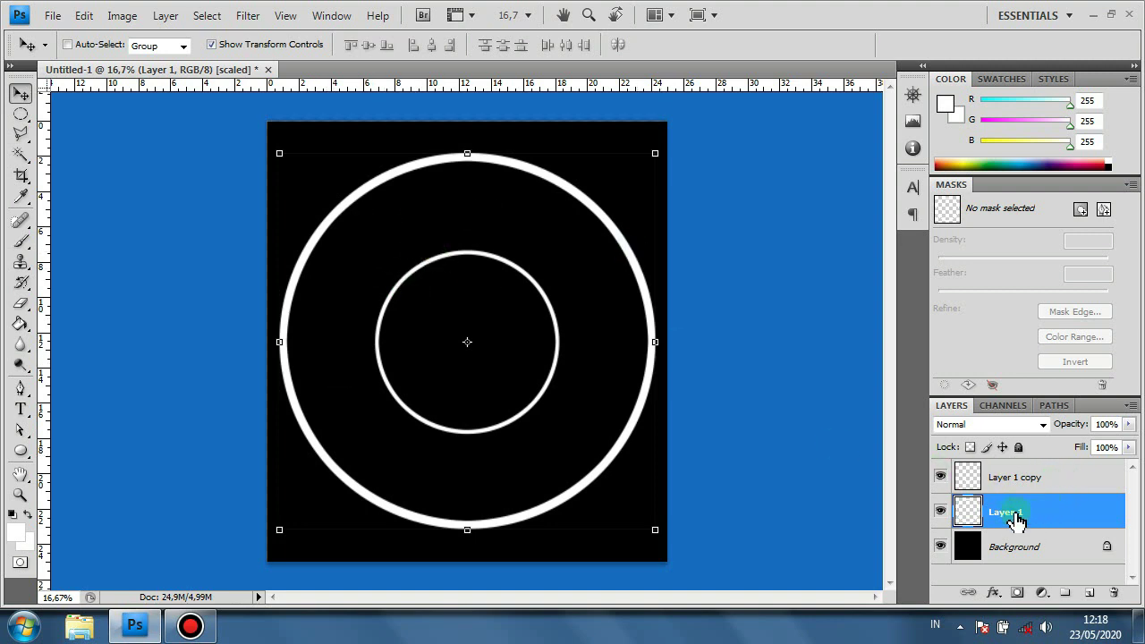
{"action": "left_click", "coordinate": [1036, 477], "text": "shift"}
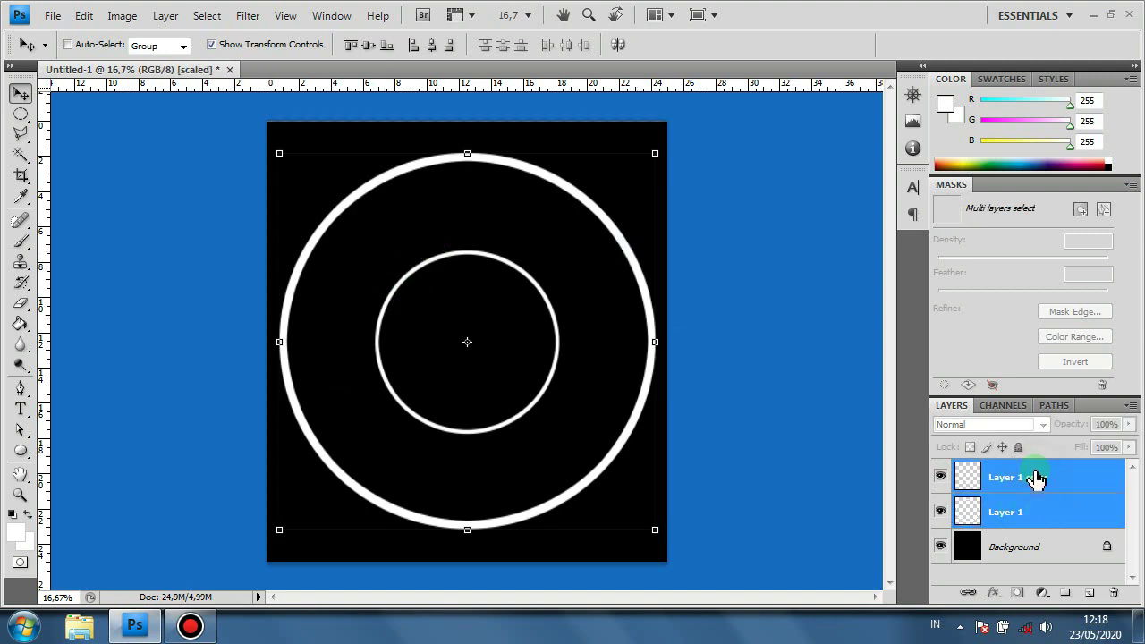
{"action": "right_click", "coordinate": [1036, 476]}
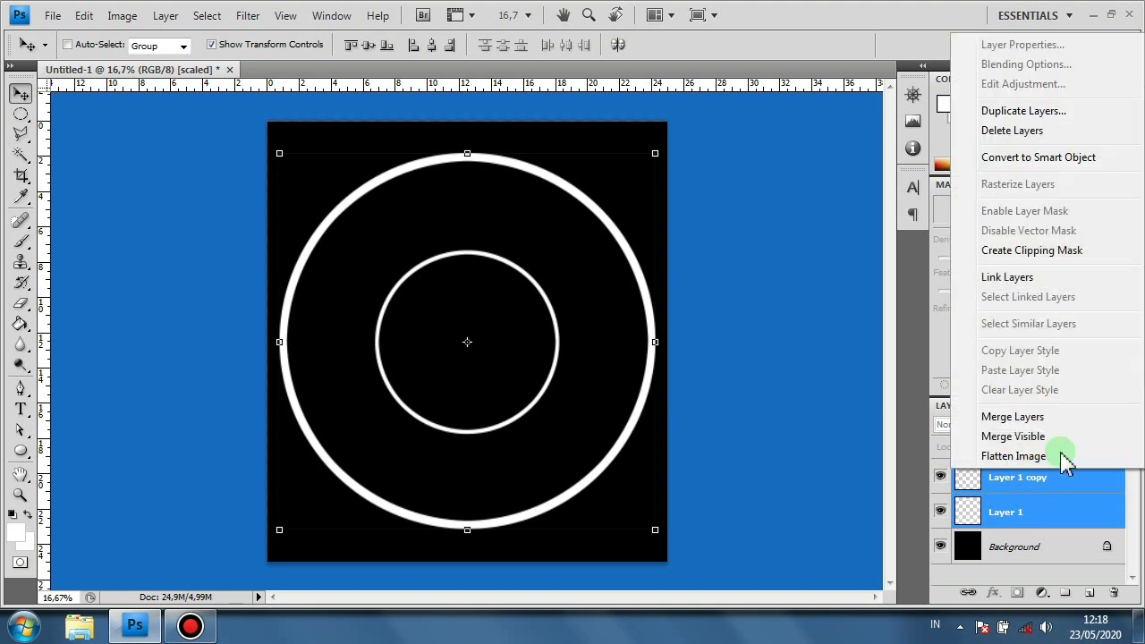
{"action": "left_click", "coordinate": [1018, 418]}
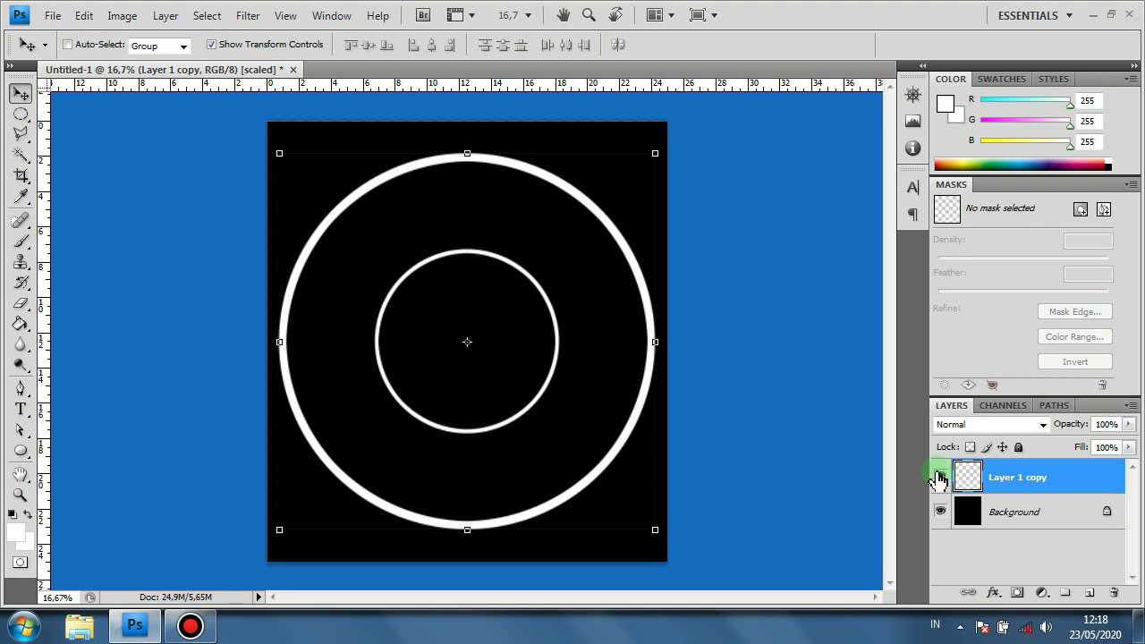
{"action": "left_click", "coordinate": [941, 477]}
{"action": "left_click", "coordinate": [940, 478]}
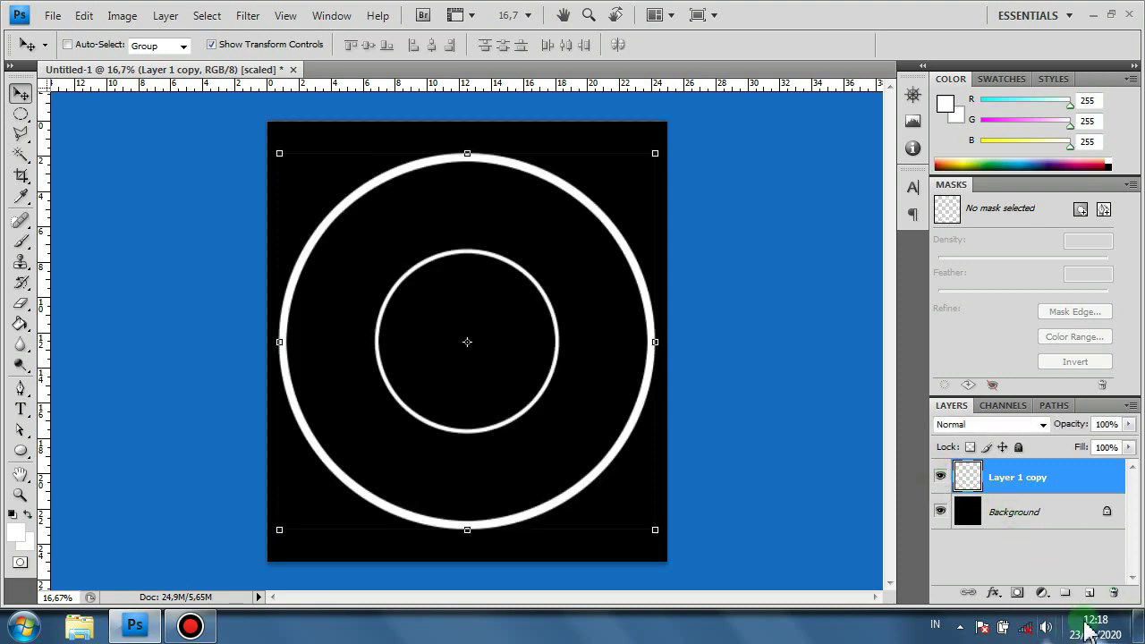
Add a new layer and draw a white circle shape about 14 cm in diameter over the inner ring
{"action": "left_click", "coordinate": [1091, 593]}
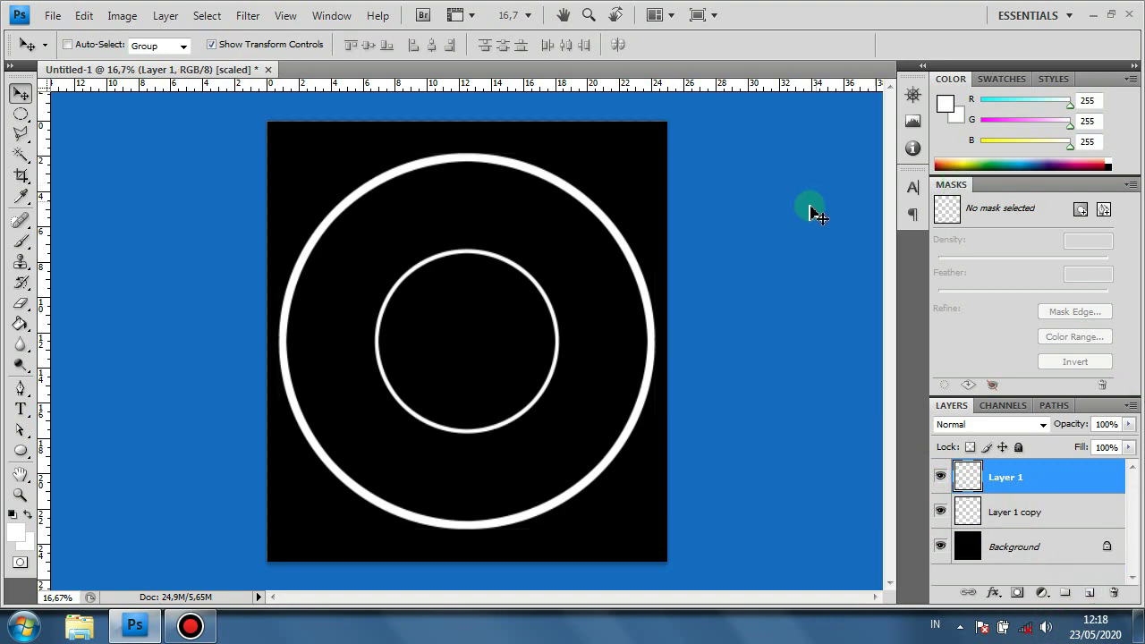
{"action": "left_click", "coordinate": [21, 450]}
{"action": "left_click", "coordinate": [72, 482]}
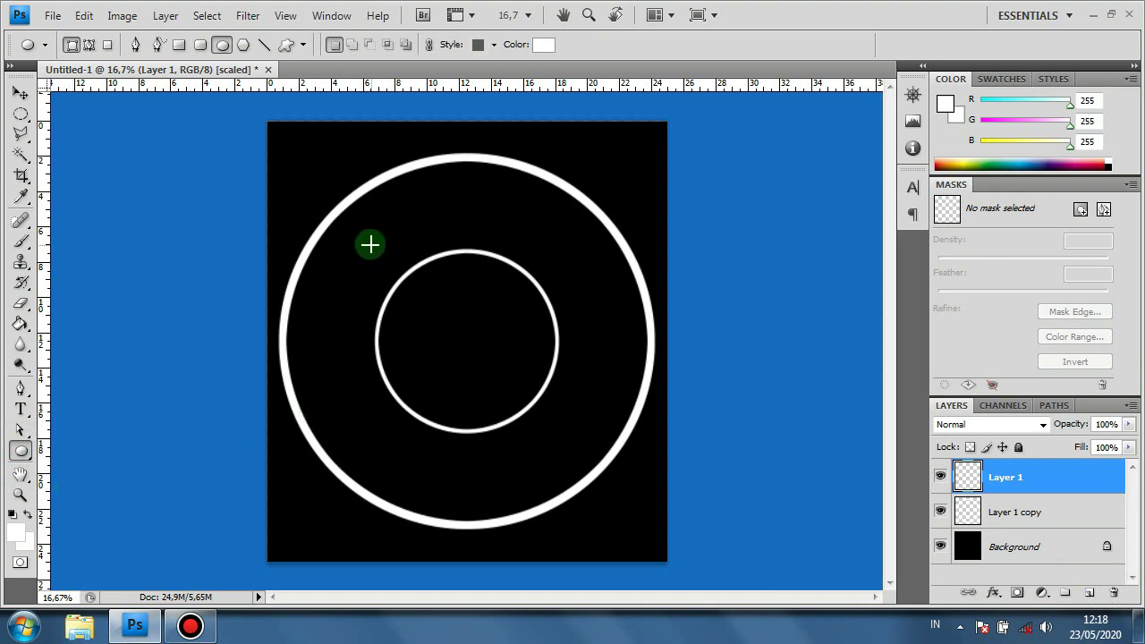
{"action": "left_click_drag", "start_coordinate": [365, 233], "coordinate": [623, 479]}
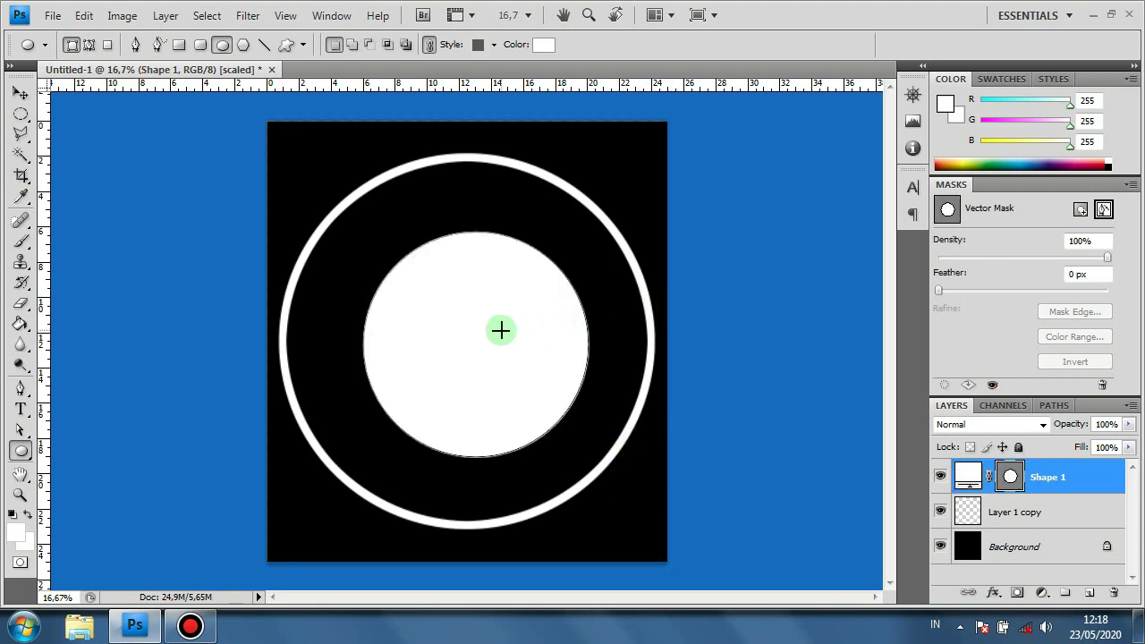
Centre the white circle shape vertically and horizontally on the whole canvas, and clear the selection
{"action": "key", "text": "ctrl+a"}
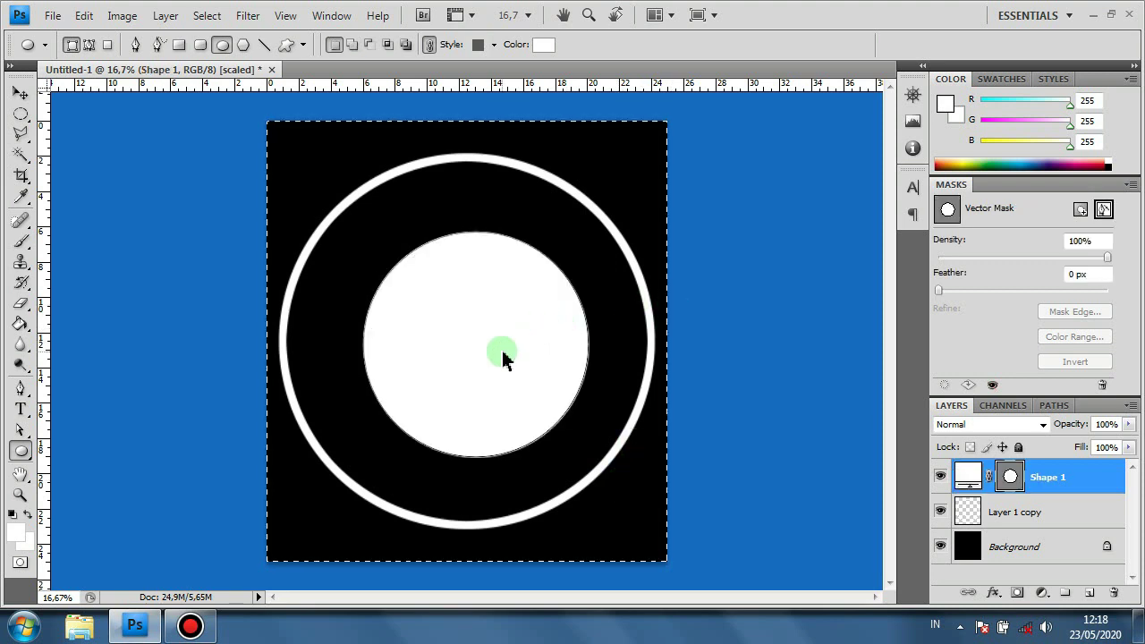
{"action": "left_click", "coordinate": [20, 95]}
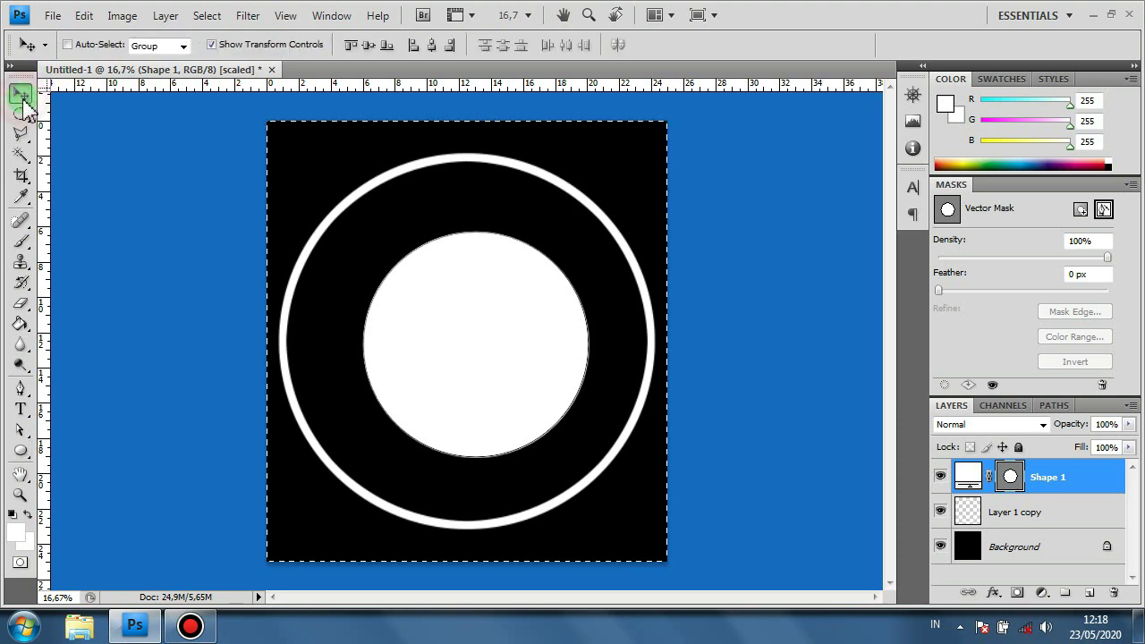
{"action": "left_click", "coordinate": [368, 45]}
{"action": "left_click", "coordinate": [430, 46]}
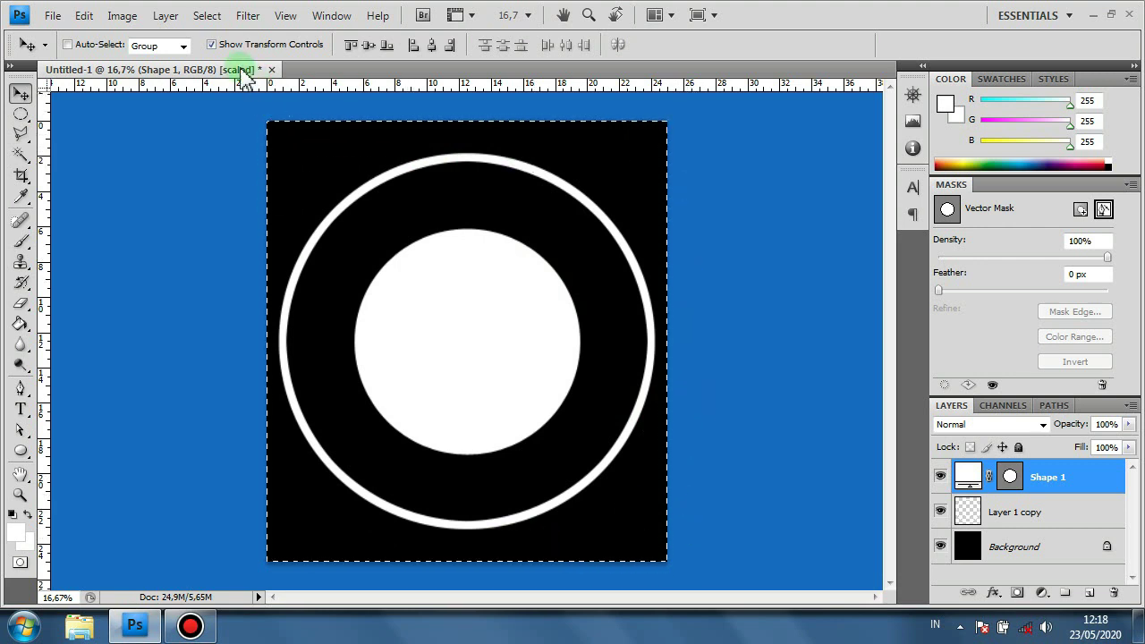
{"action": "left_click", "coordinate": [209, 18]}
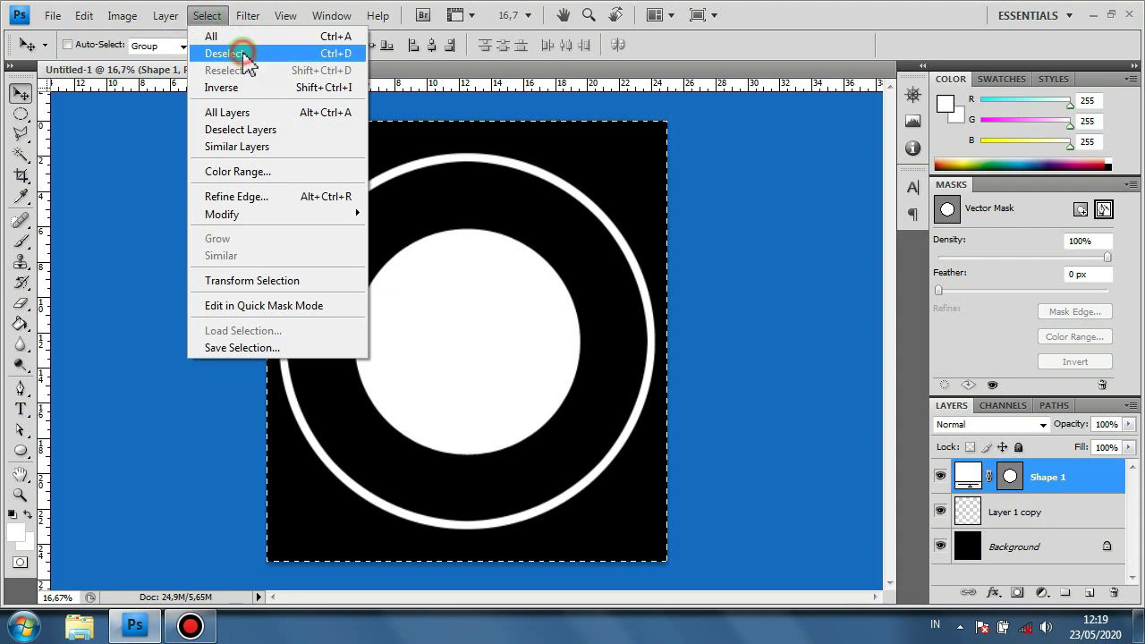
{"action": "left_click", "coordinate": [223, 54]}
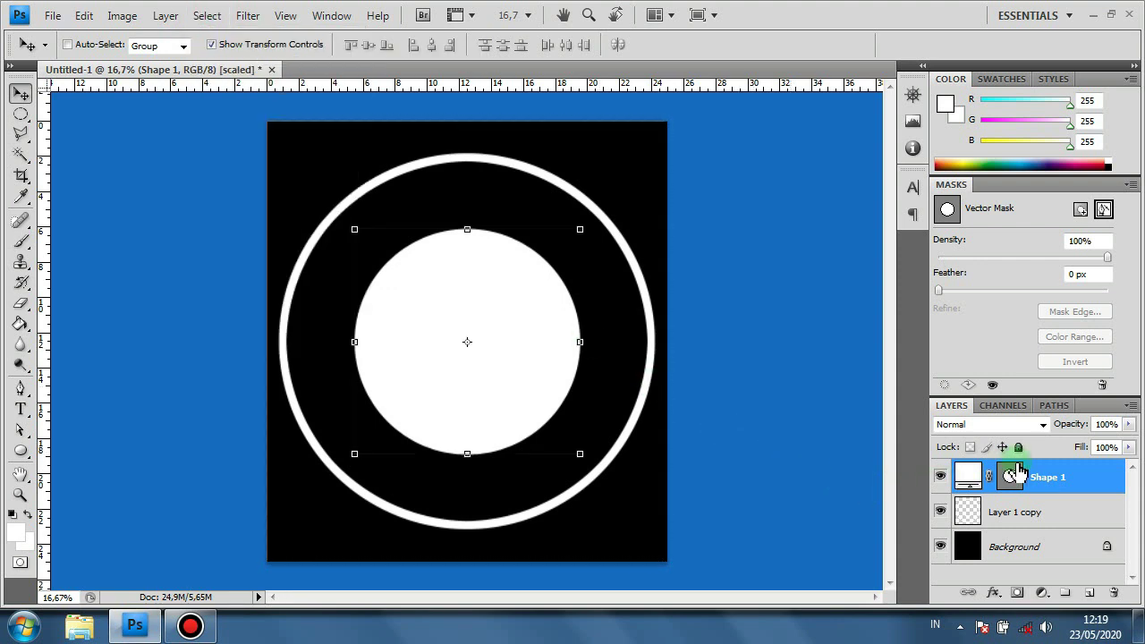
Lower the opacity of the Shape 1 layer to 35% and make its vector mask active
{"action": "left_click", "coordinate": [1131, 425]}
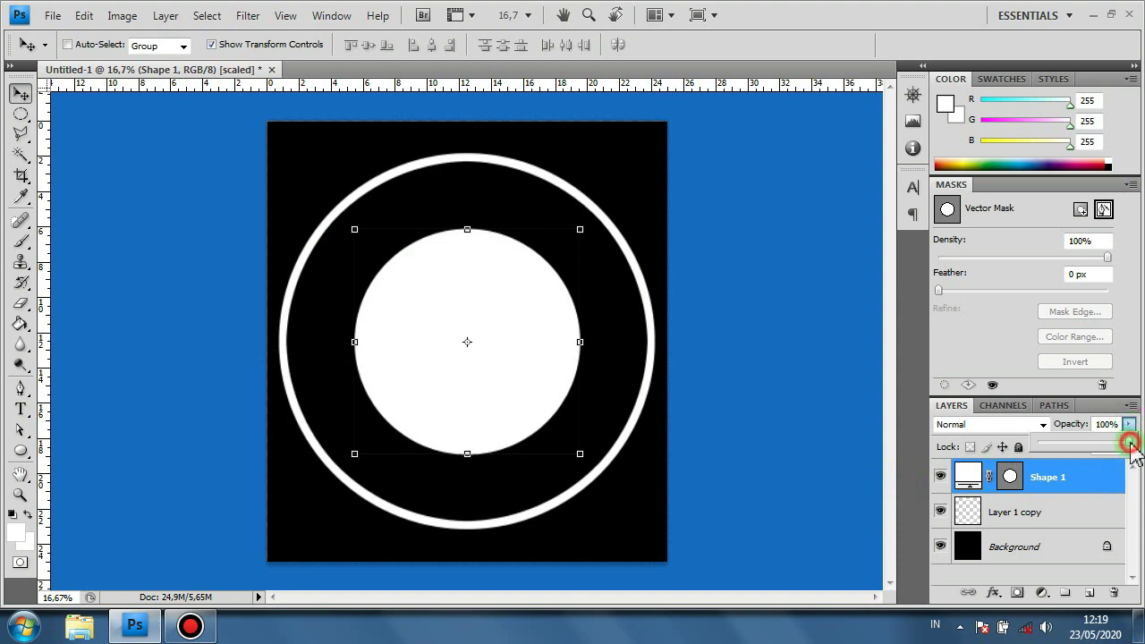
{"action": "left_click_drag", "start_coordinate": [1131, 444], "coordinate": [1074, 466]}
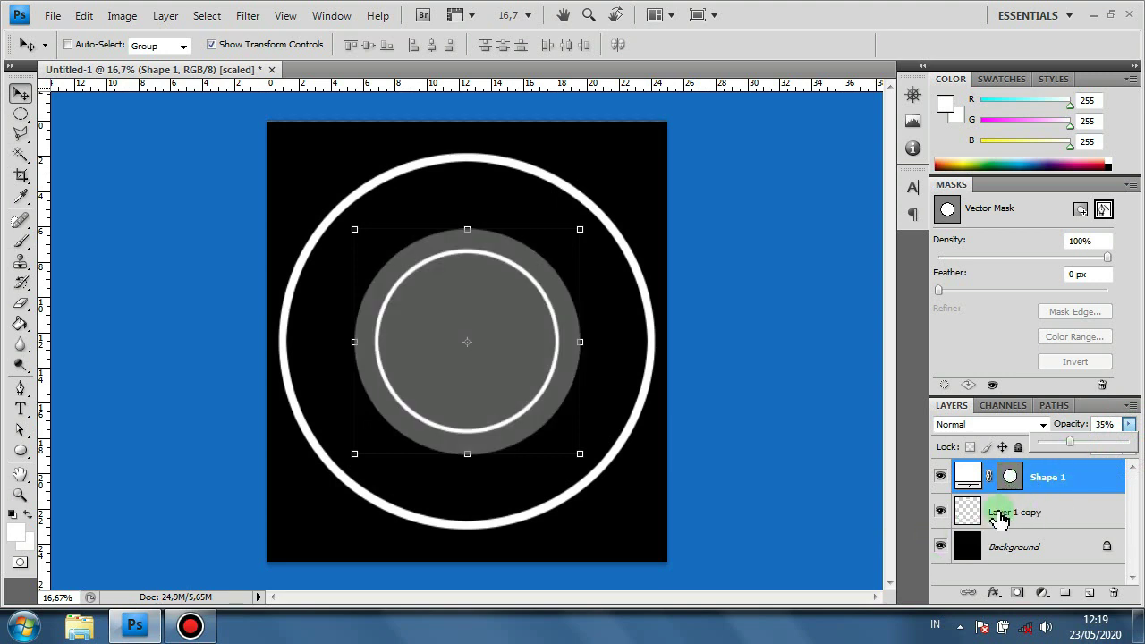
{"action": "left_click", "coordinate": [1009, 484]}
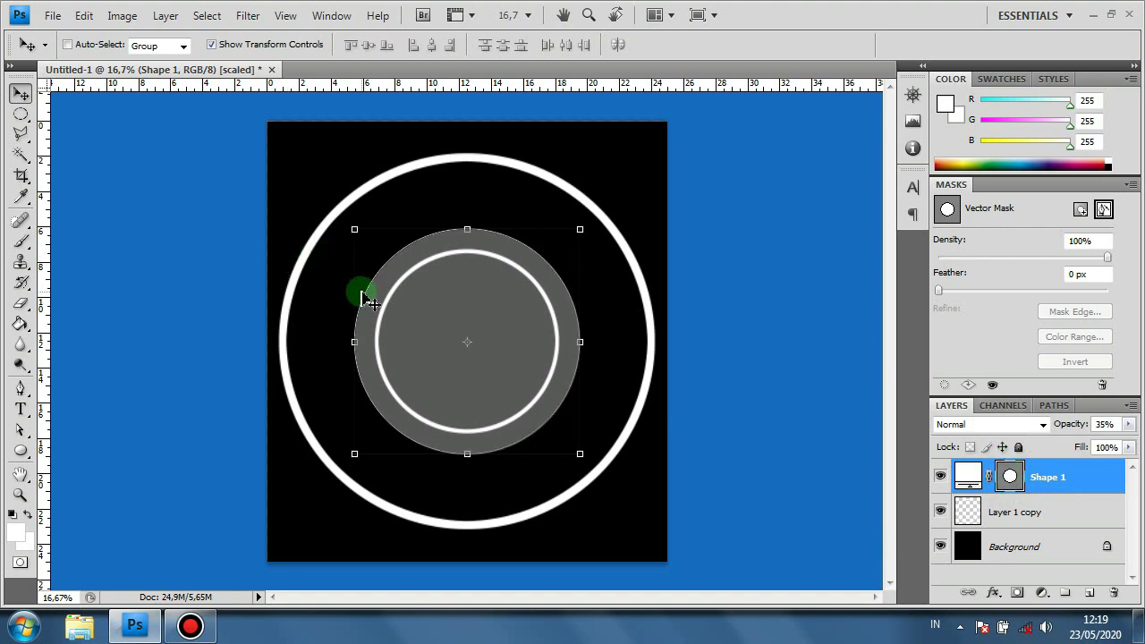
{"action": "left_click", "coordinate": [1012, 484]}
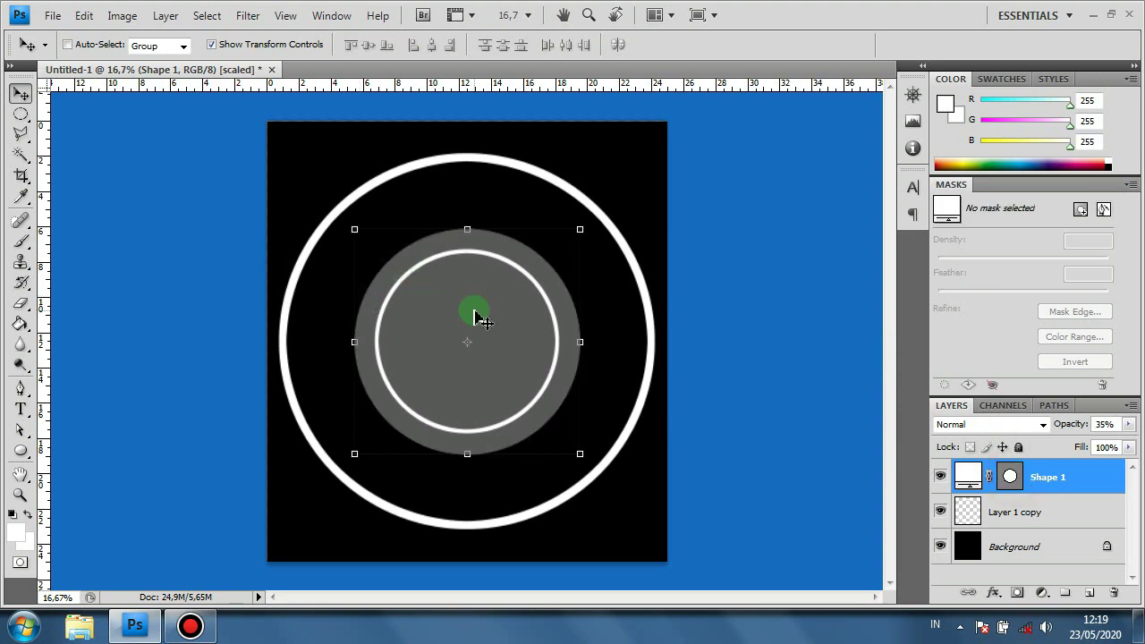
{"action": "left_click", "coordinate": [1011, 480]}
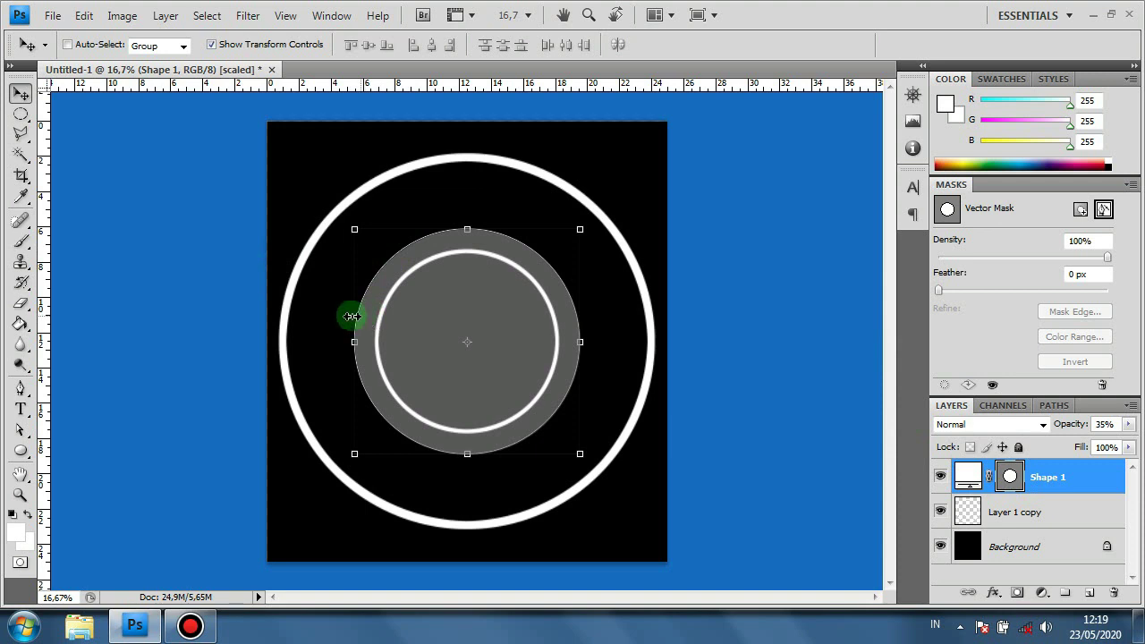
Place centred white Vani Regular text at 85 pt along the circle shape's path, reading "ORGANISASI"
{"action": "left_click", "coordinate": [16, 415]}
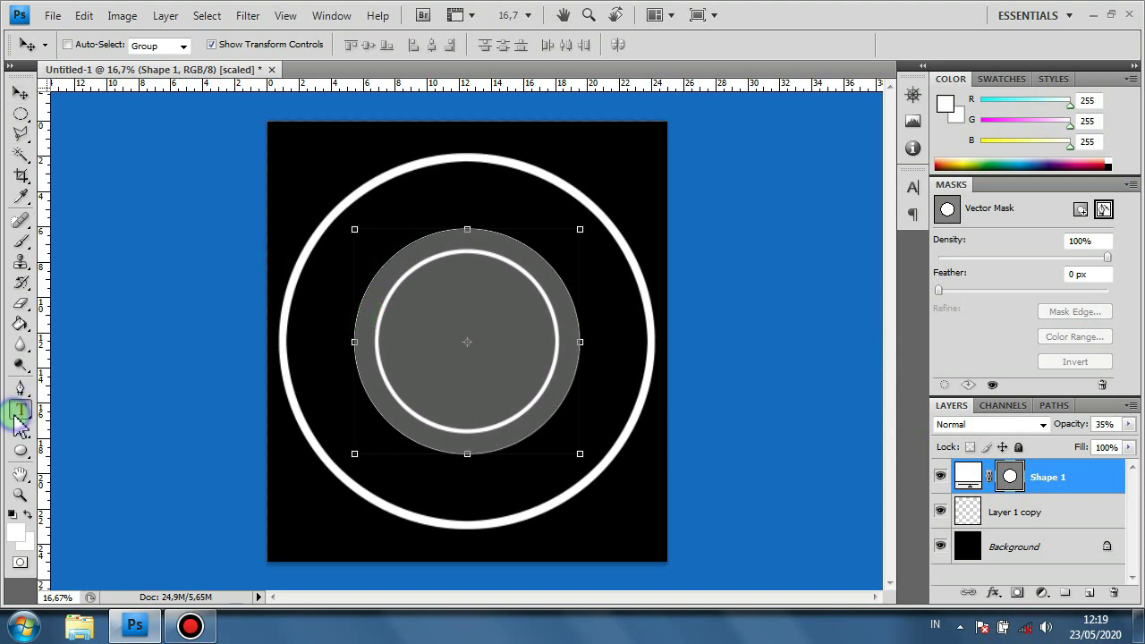
{"action": "left_click_drag", "start_coordinate": [15, 417], "coordinate": [105, 409]}
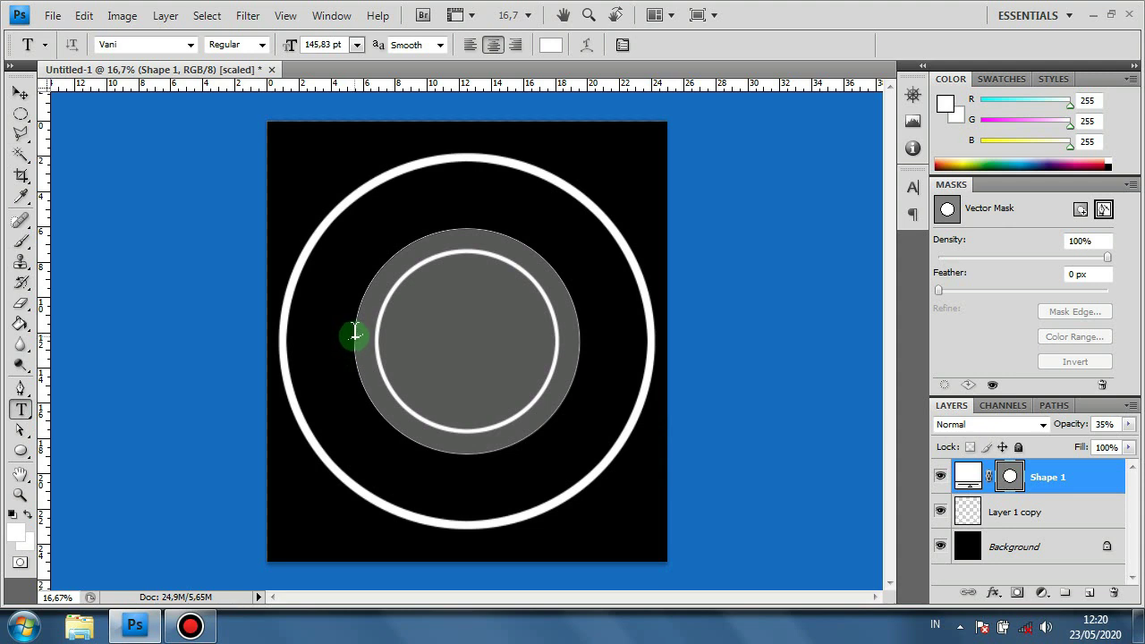
{"action": "left_click", "coordinate": [355, 334]}
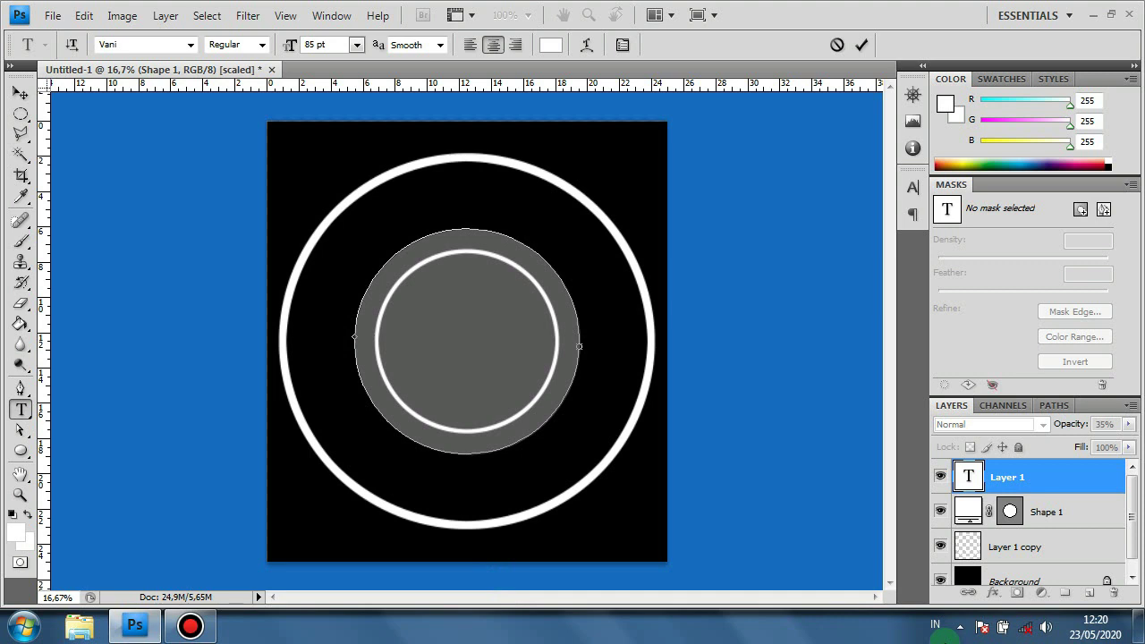
{"action": "type", "text": "OR"}
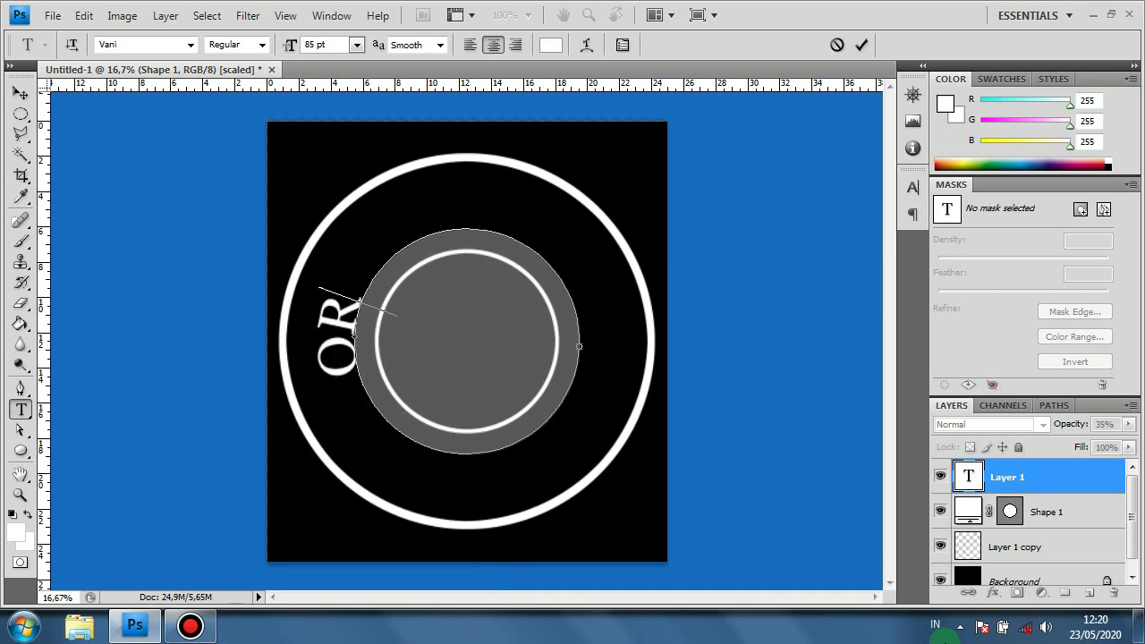
{"action": "type", "text": "GANISASI"}
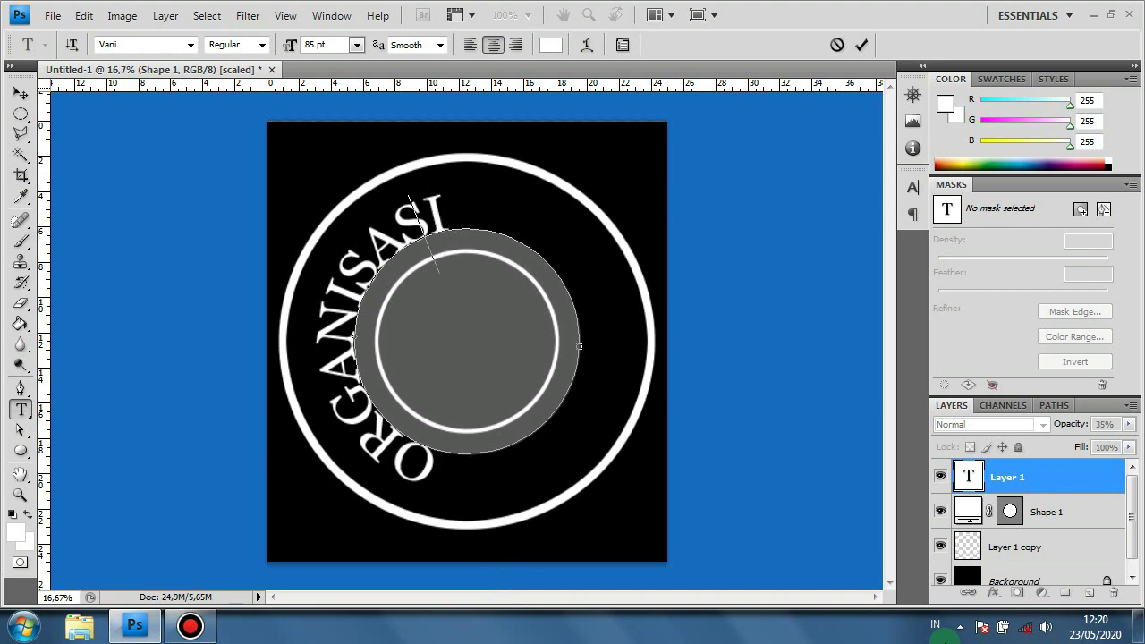
Change the wording of the text on the circular path to "ORGANIZATION" and commit the text
{"action": "key", "text": "BackSpace"}
{"action": "key", "text": "BackSpace"}
{"action": "key", "text": "BackSpace"}
{"action": "key", "text": "BackSpace"}
{"action": "key", "text": "BackSpace"}
{"action": "key", "text": "BackSpace"}
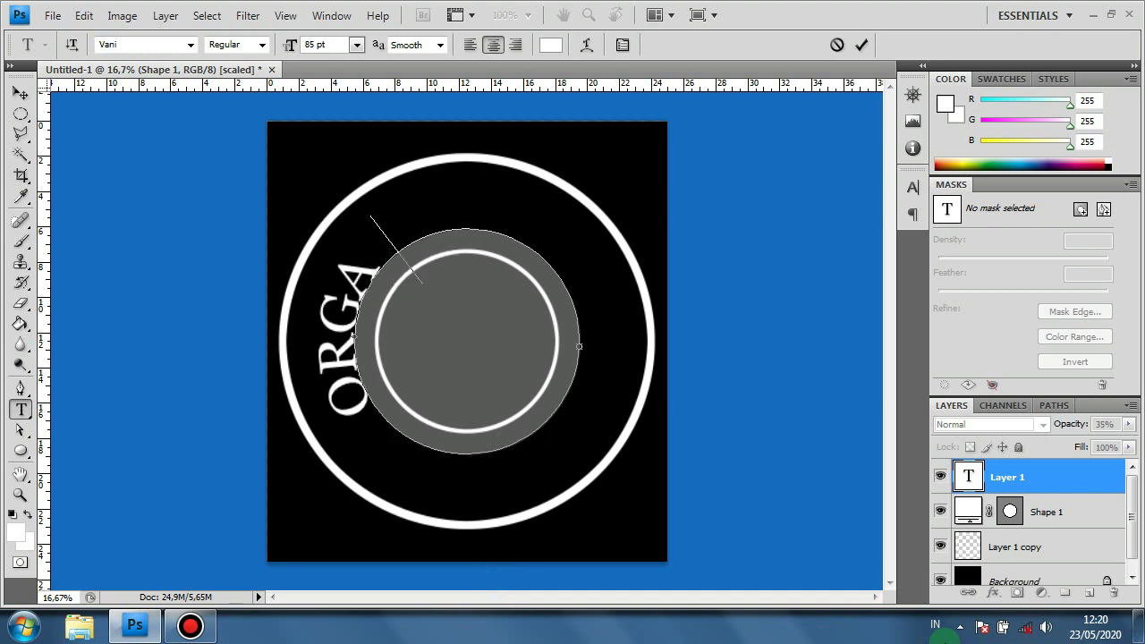
{"action": "type", "text": "NIZAY"}
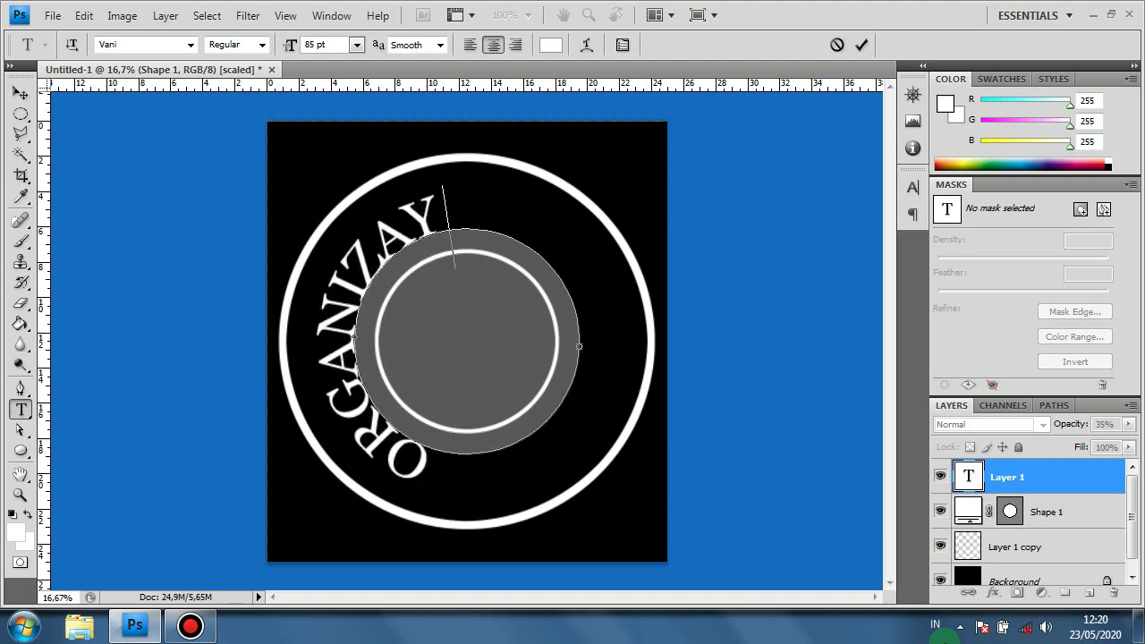
{"action": "key", "text": "BackSpace"}
{"action": "type", "text": "TION"}
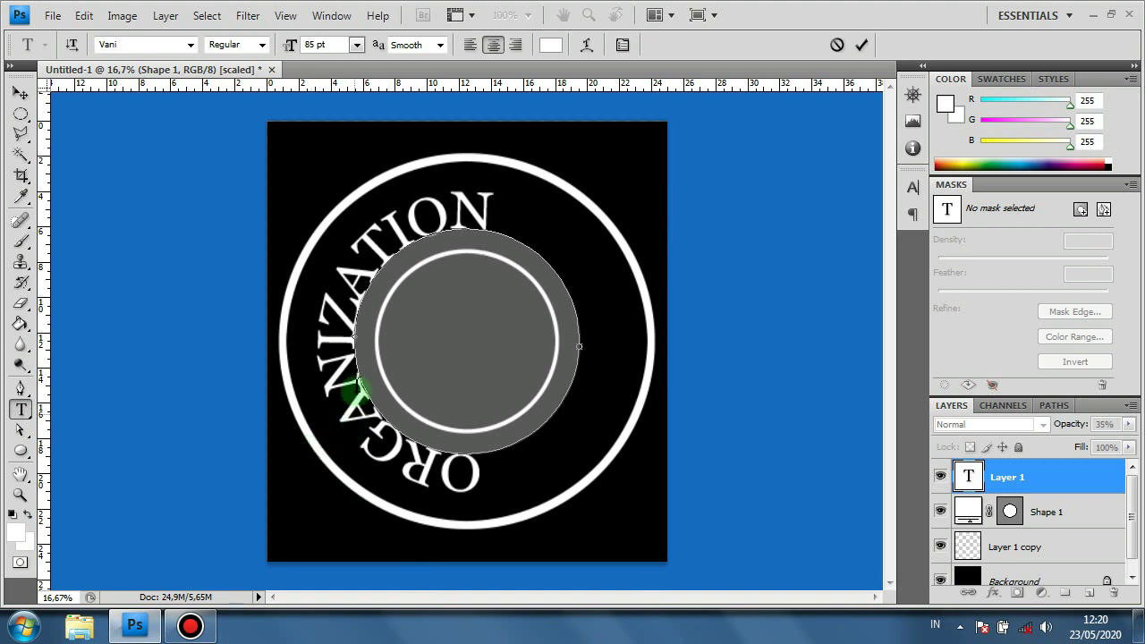
{"action": "left_click", "coordinate": [863, 45]}
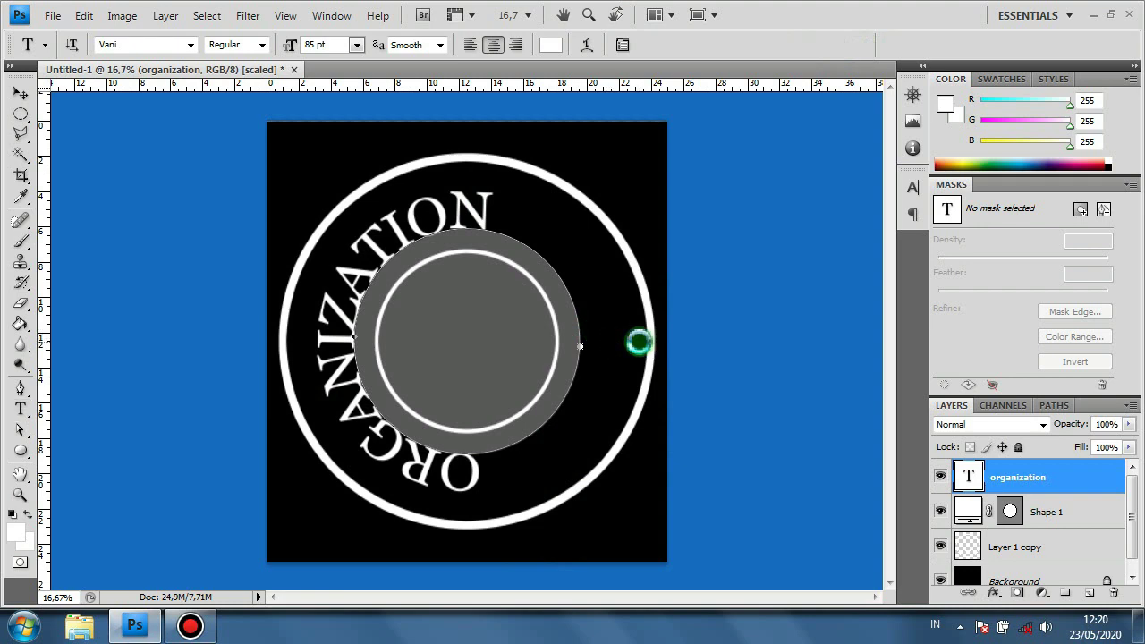
Rotate the ORGANIZATION path text by about 177.8° around the circle's centre with Free Transform and apply it
{"action": "key", "text": "ctrl+t"}
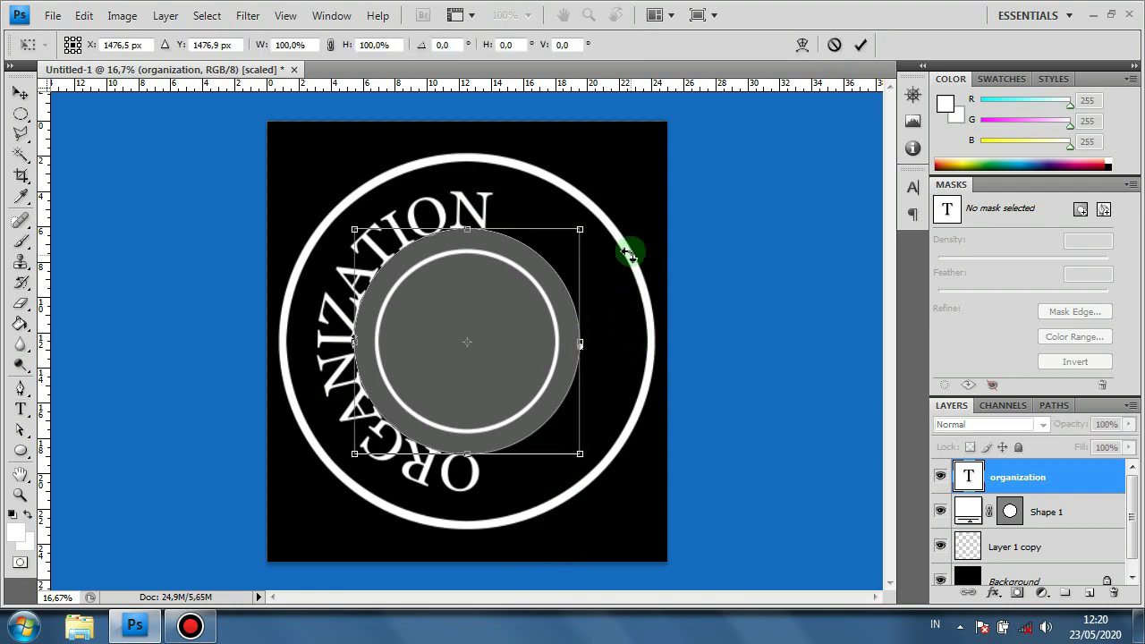
{"action": "left_click_drag", "start_coordinate": [601, 236], "coordinate": [344, 446]}
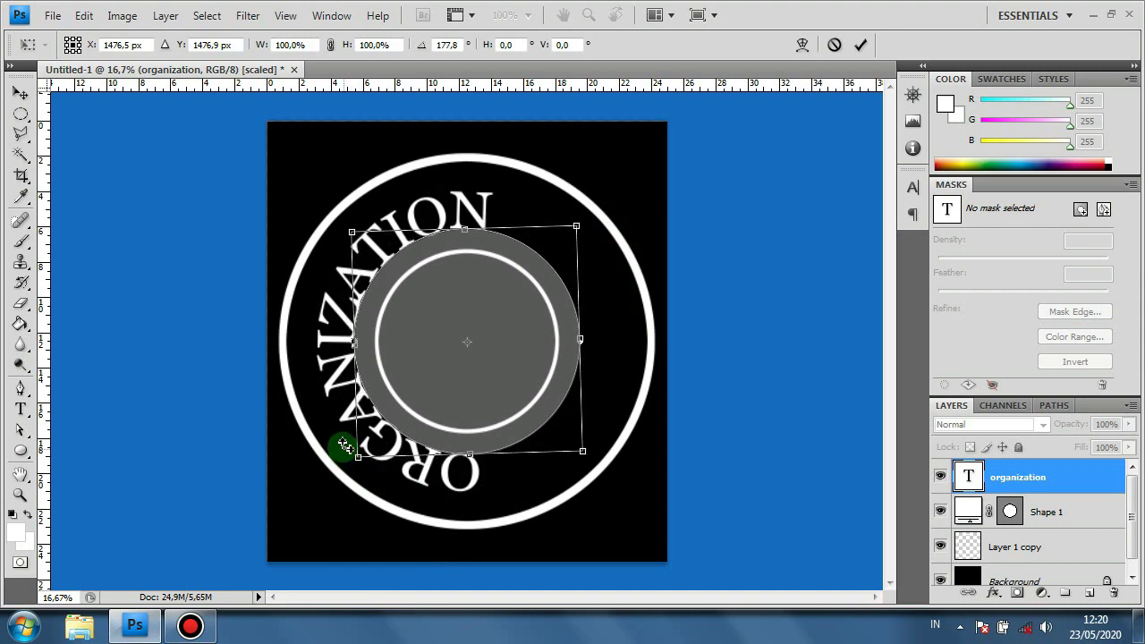
{"action": "left_click", "coordinate": [860, 45]}
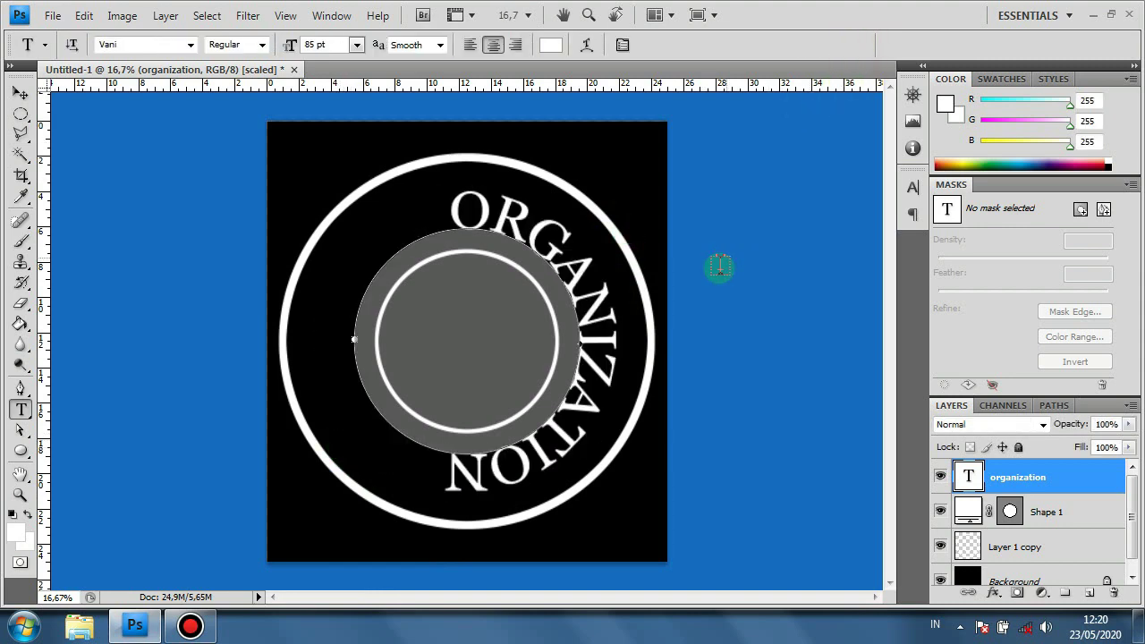
Rotate the ORGANIZATION path text counterclockwise about a quarter turn with Free Transform so it arches over the circle's upper half, and apply it
{"action": "key", "text": "ctrl+t"}
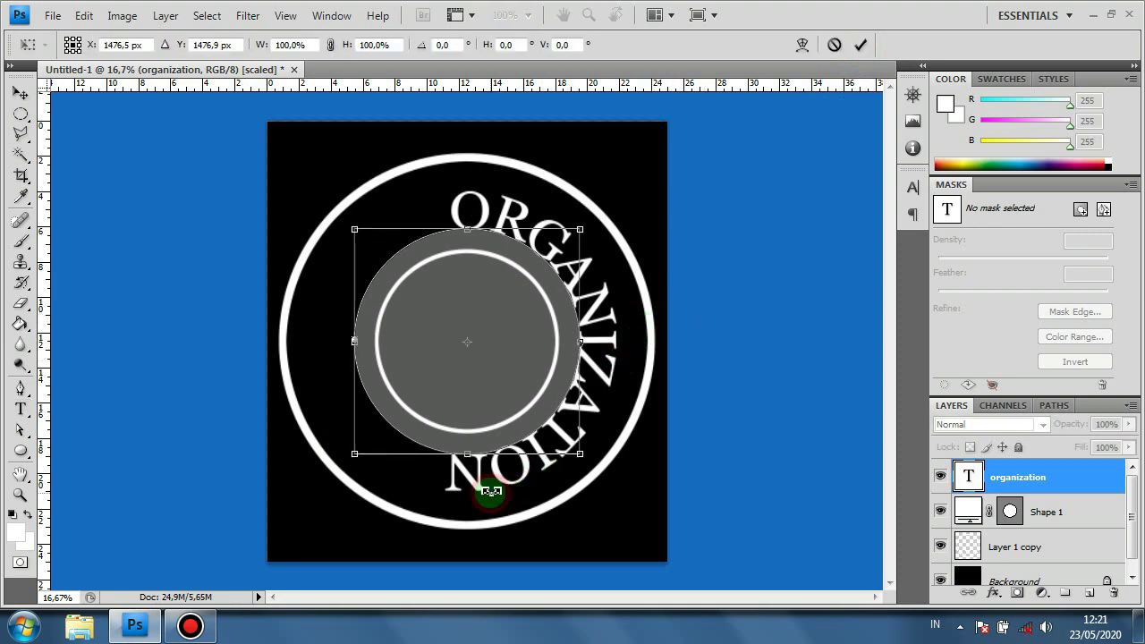
{"action": "left_click_drag", "start_coordinate": [492, 492], "coordinate": [620, 312]}
{"action": "left_click", "coordinate": [861, 44]}
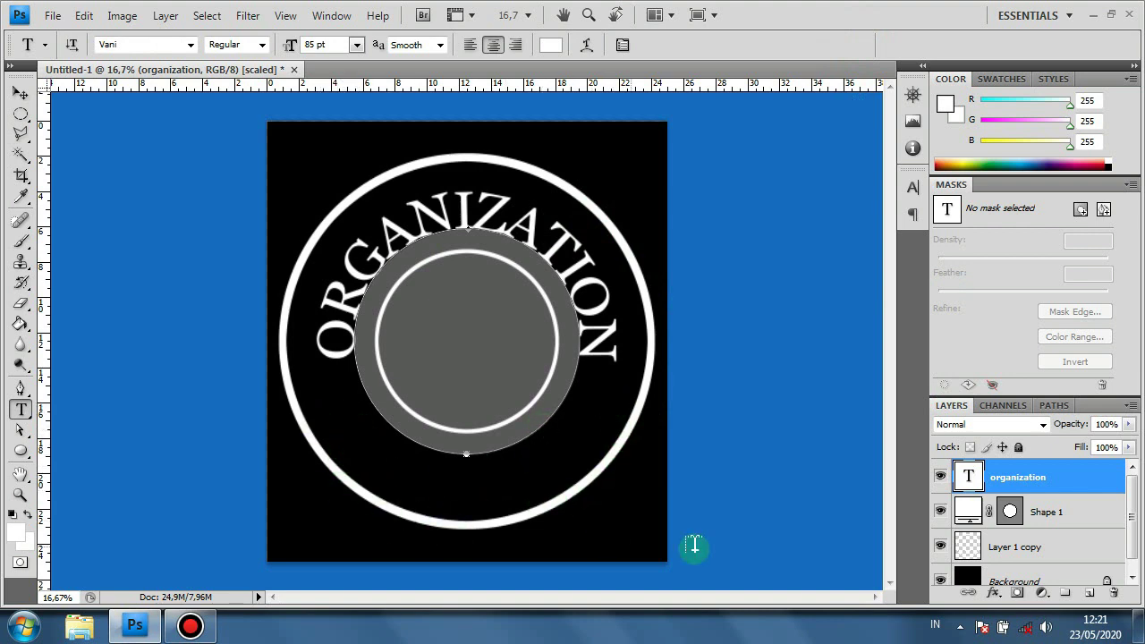
Duplicate the Shape 1 layer and scale the copy to about 133.2% around its centre, reaching the outer edge of the ORGANIZATION letters
{"action": "left_click", "coordinate": [1075, 519]}
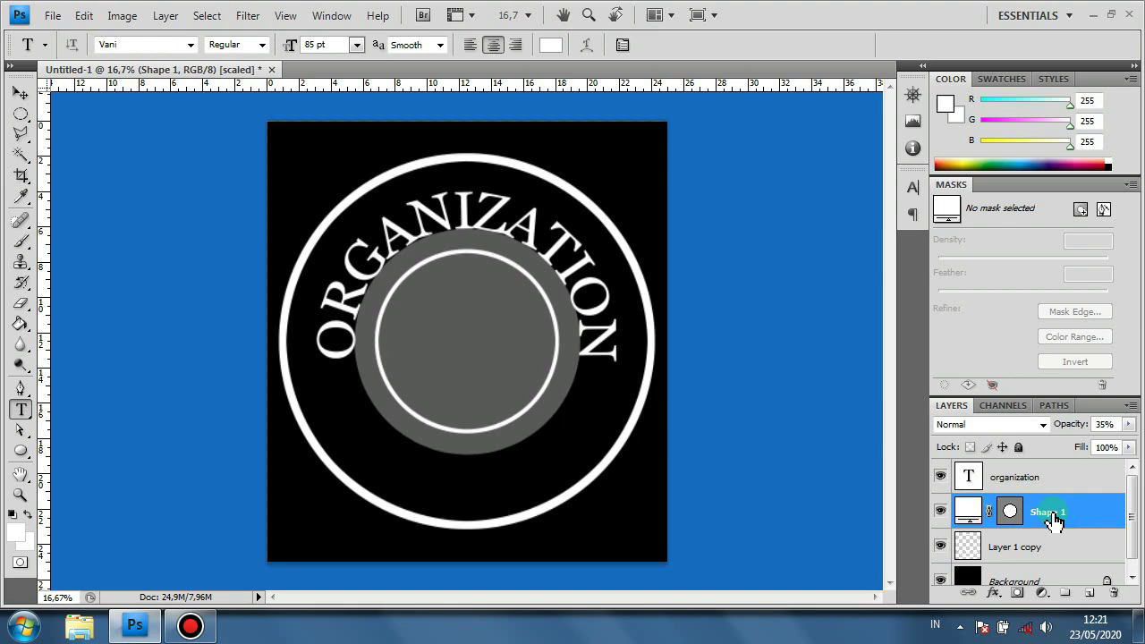
{"action": "right_click", "coordinate": [1057, 521]}
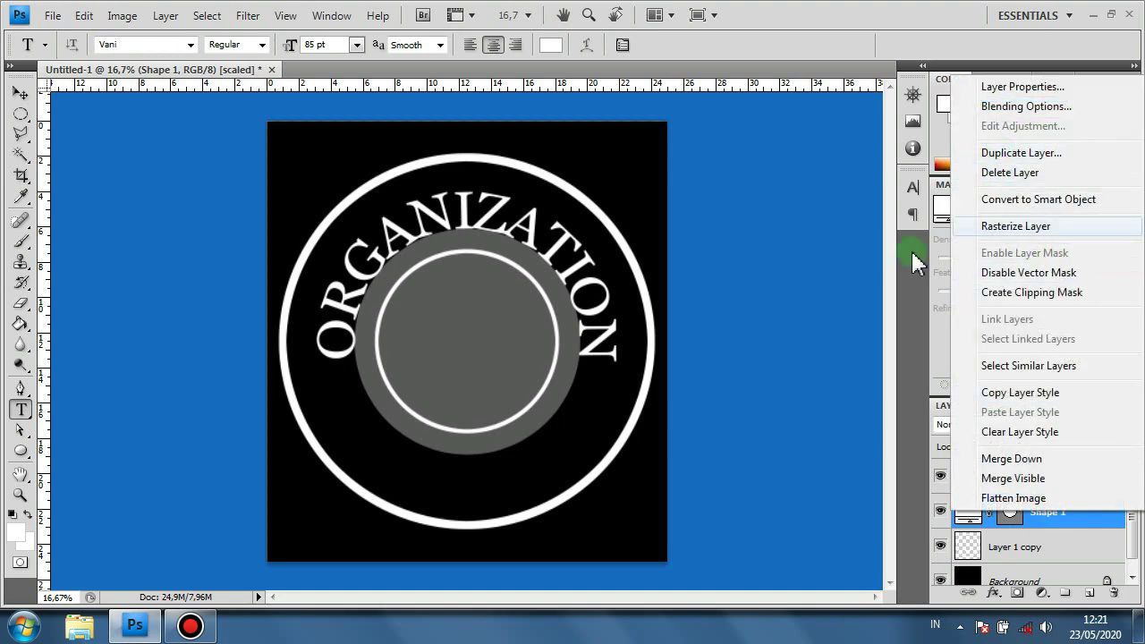
{"action": "left_click", "coordinate": [808, 333]}
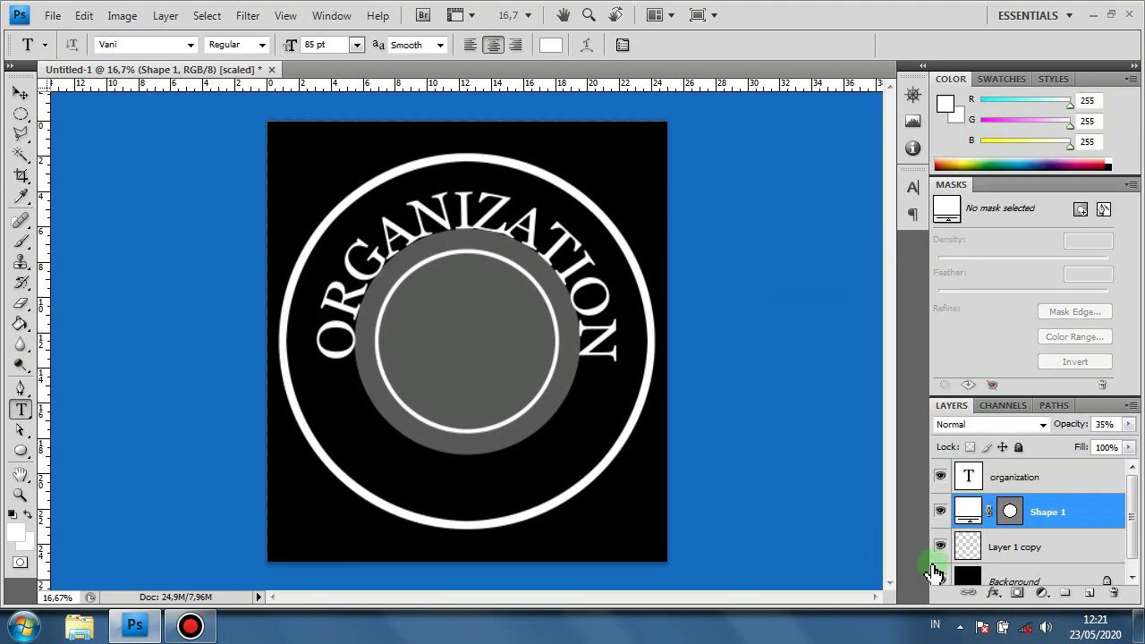
{"action": "key", "text": "ctrl+j"}
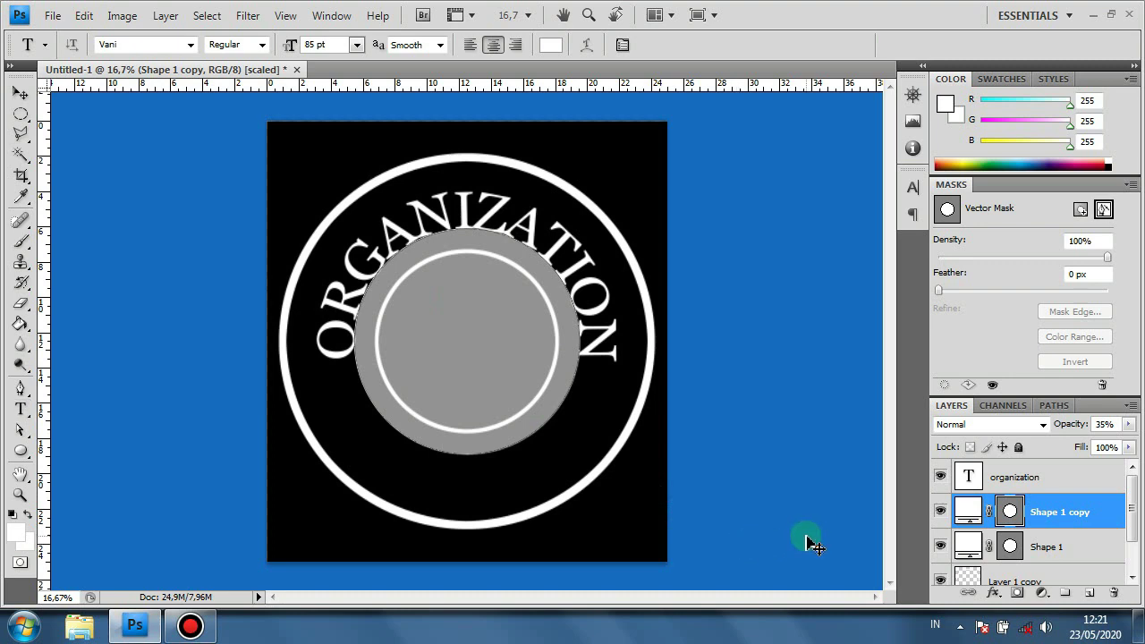
{"action": "key", "text": "ctrl+t"}
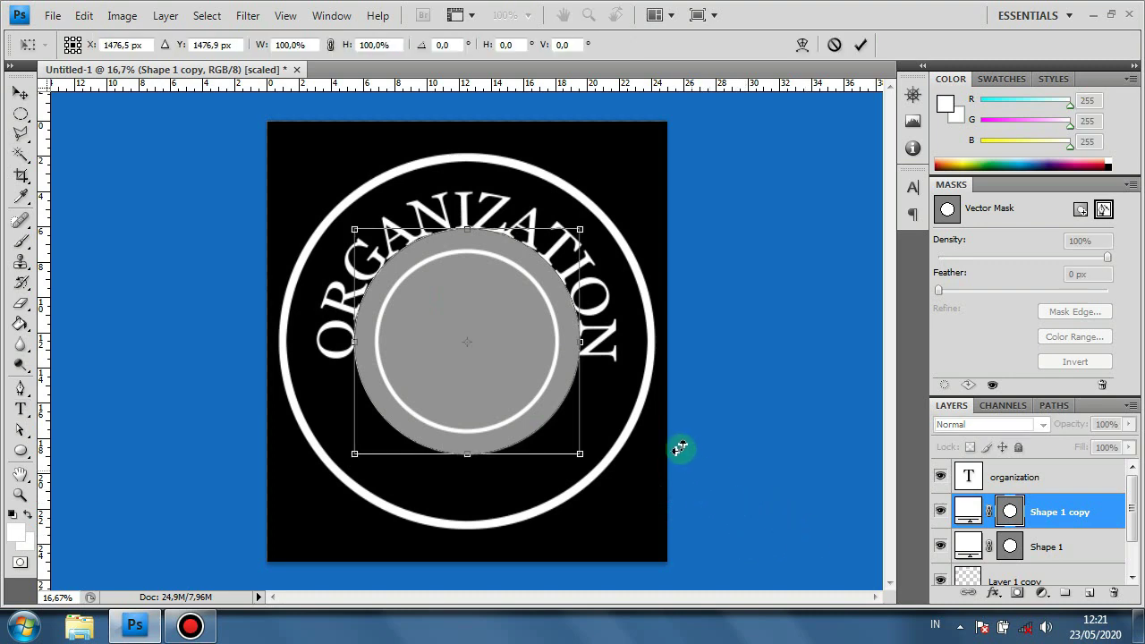
{"action": "left_click_drag", "start_coordinate": [582, 227], "coordinate": [620, 188]}
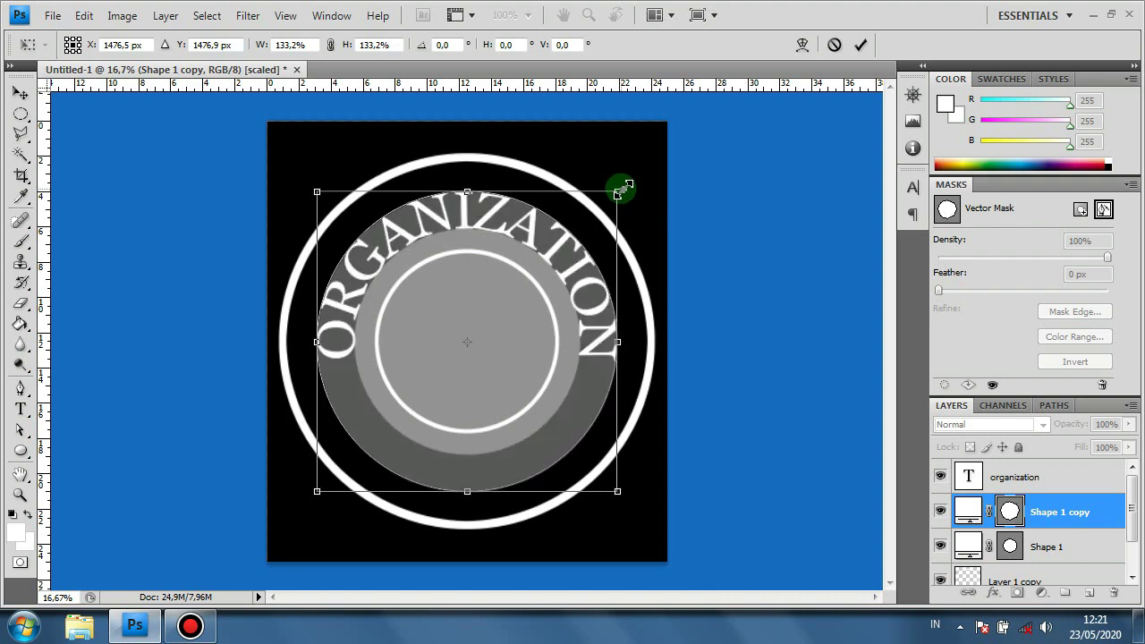
{"action": "left_click", "coordinate": [860, 46]}
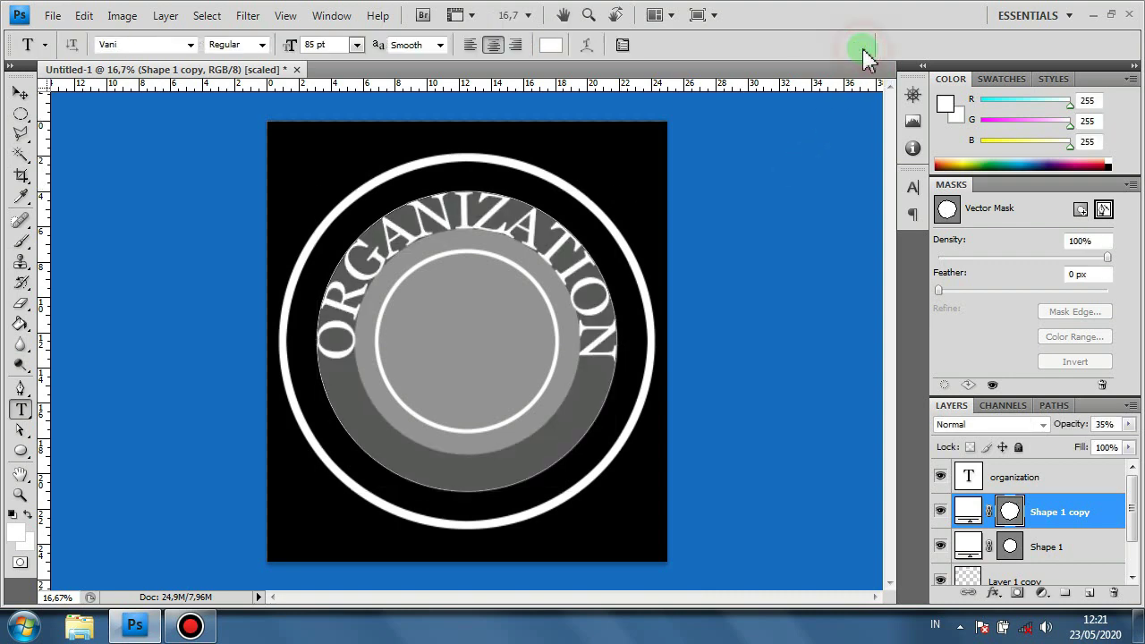
Place centred white Vani Regular text at 85 pt on the lower part of the Shape 1 copy path, reading "DEVELOPMENT", and commit it
{"action": "left_click", "coordinate": [1008, 519]}
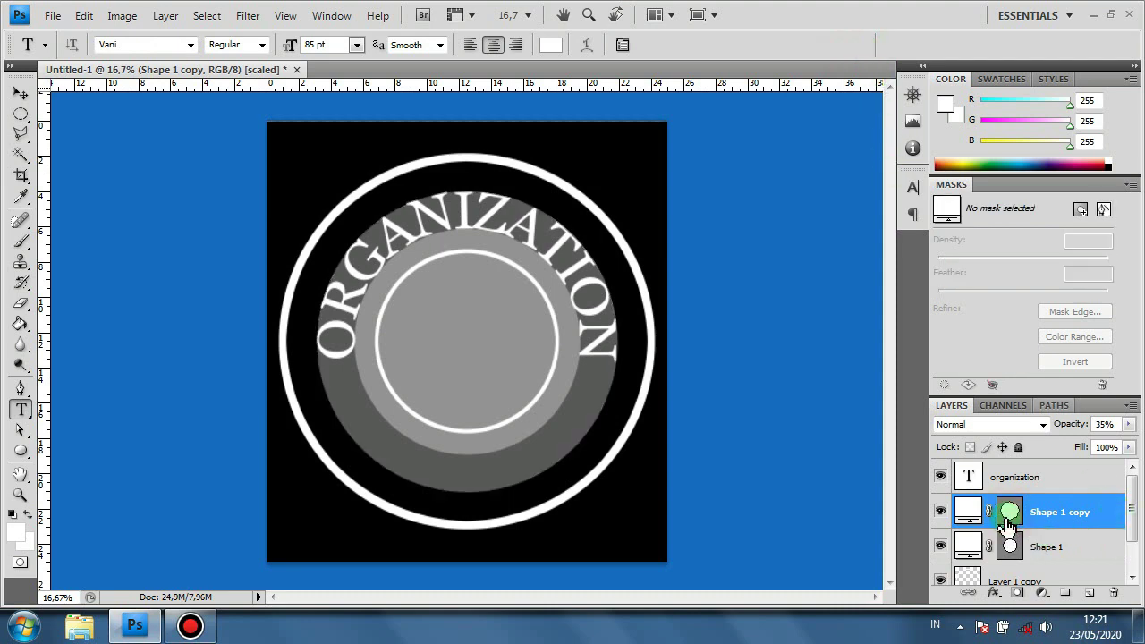
{"action": "left_click", "coordinate": [1010, 519]}
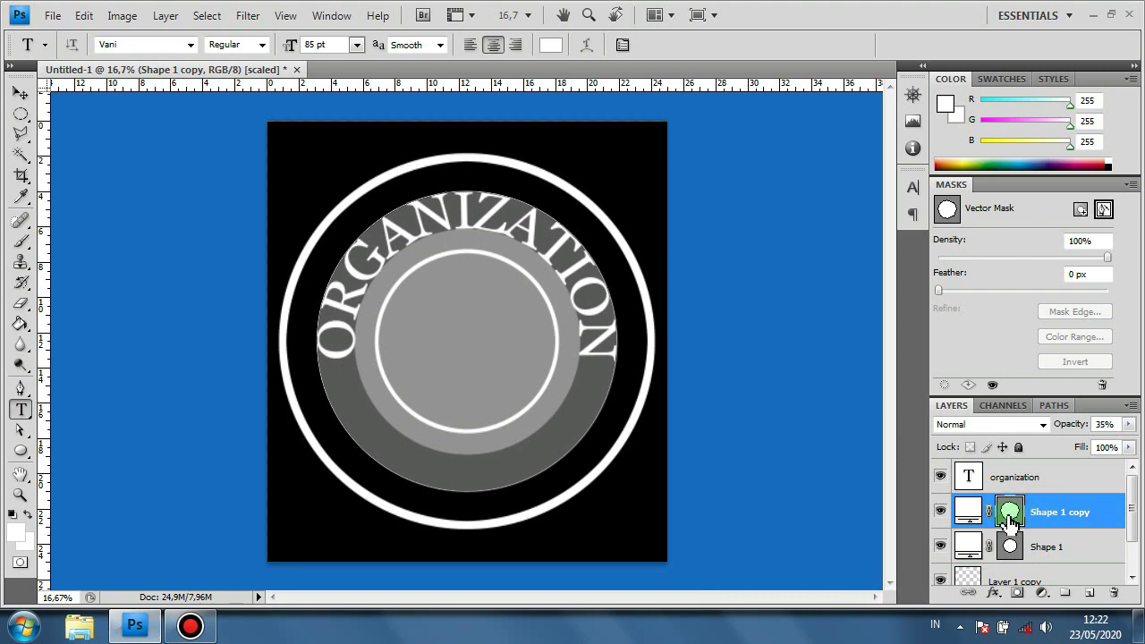
{"action": "left_click", "coordinate": [14, 409]}
{"action": "left_click", "coordinate": [93, 410]}
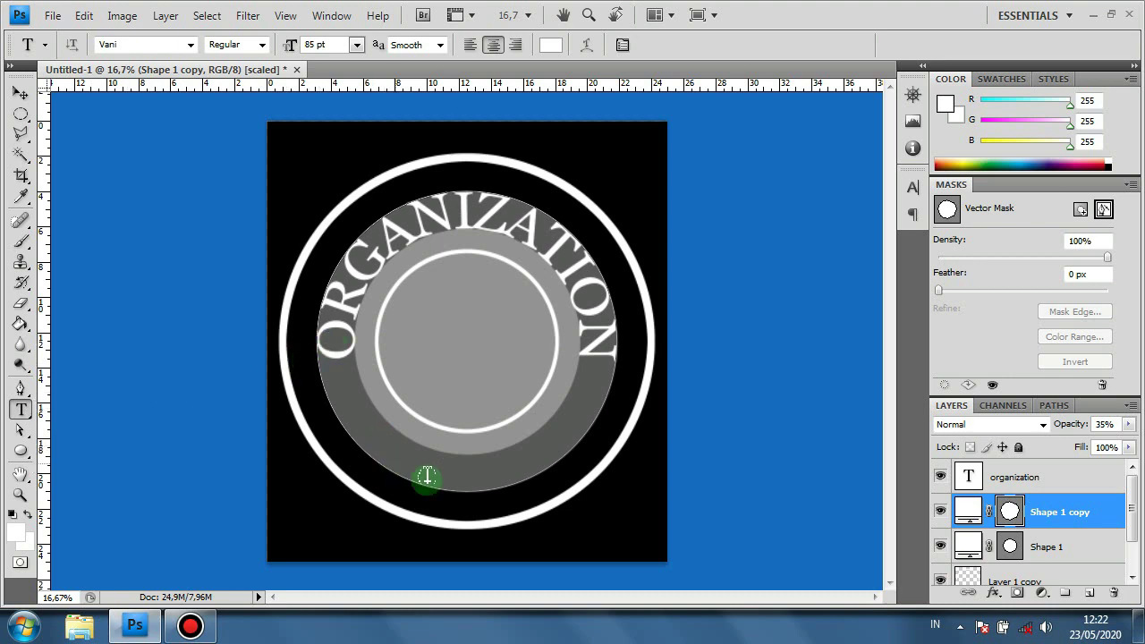
{"action": "left_click", "coordinate": [499, 488]}
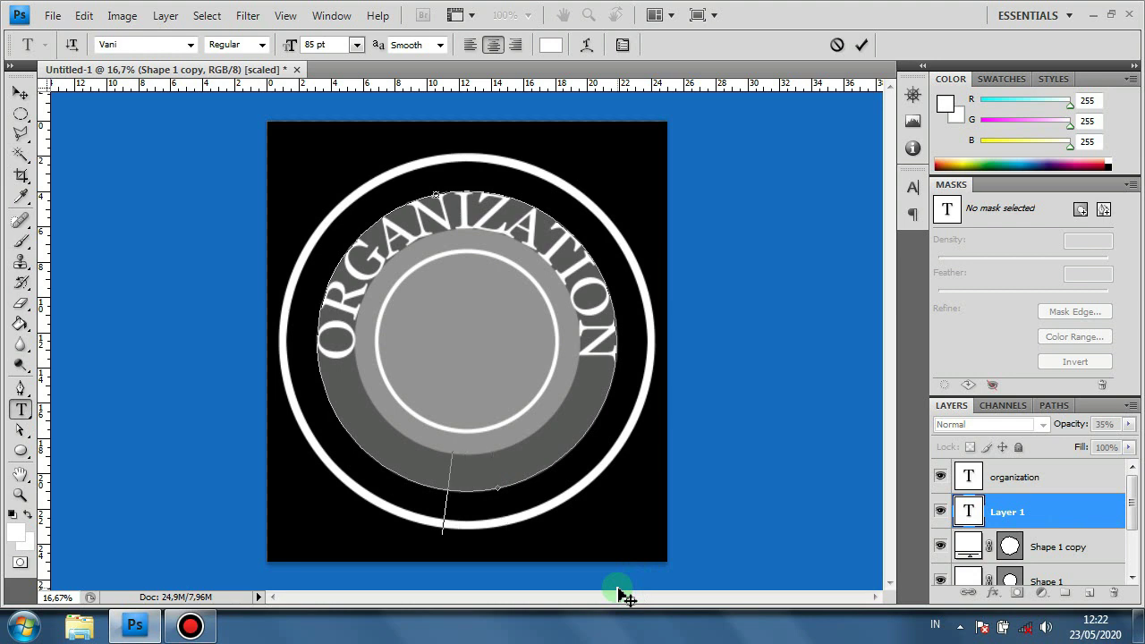
{"action": "type", "text": "DEVE"}
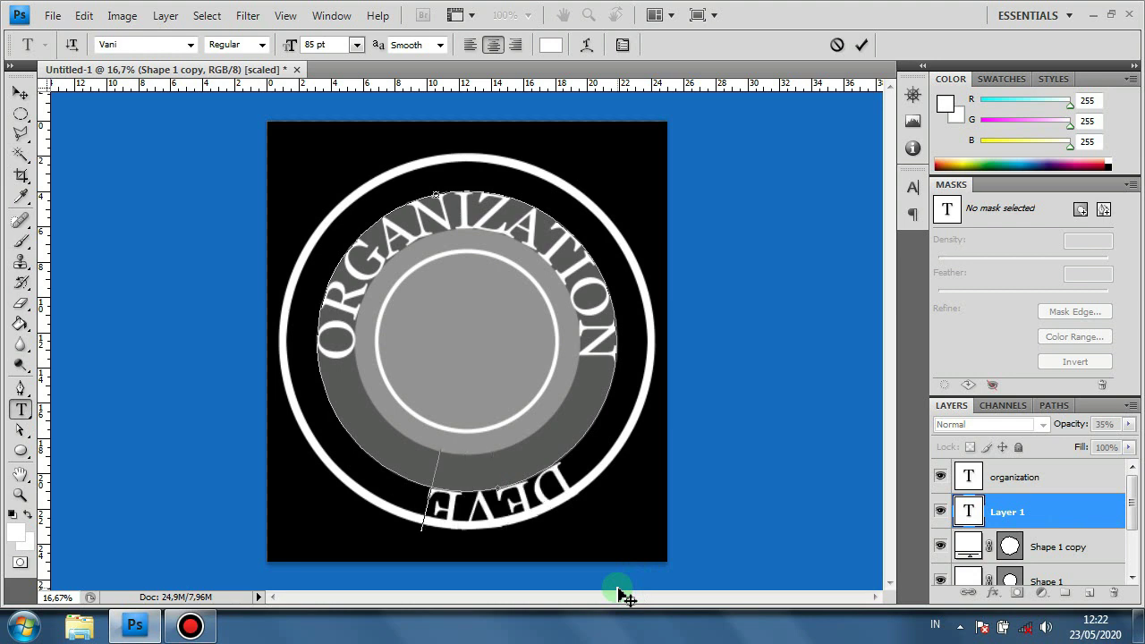
{"action": "type", "text": "LO"}
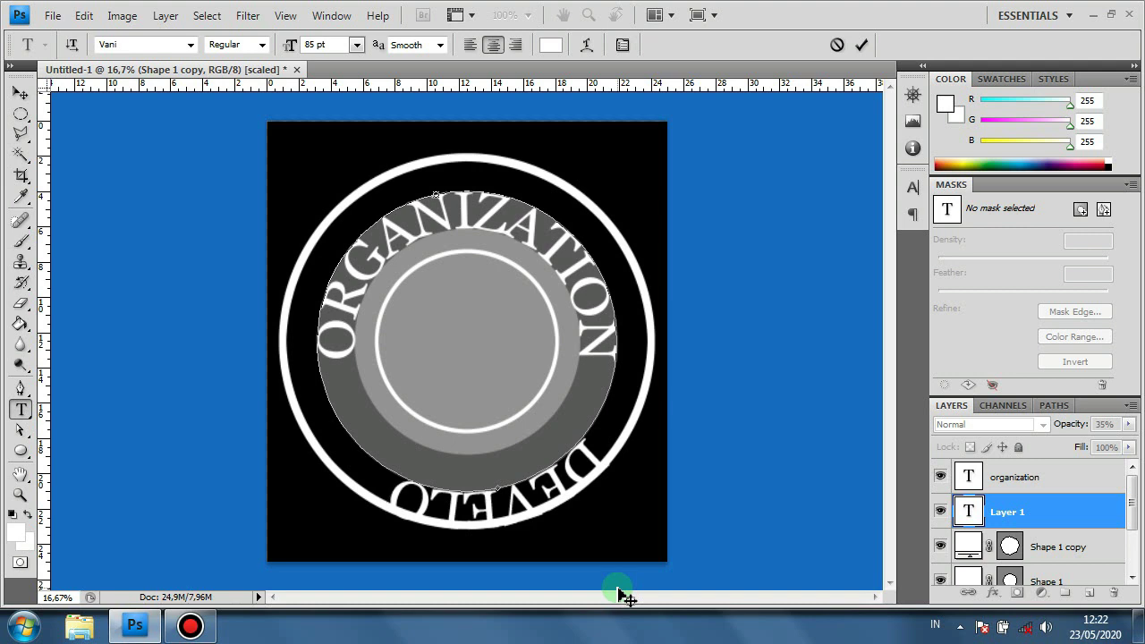
{"action": "type", "text": "PMENT"}
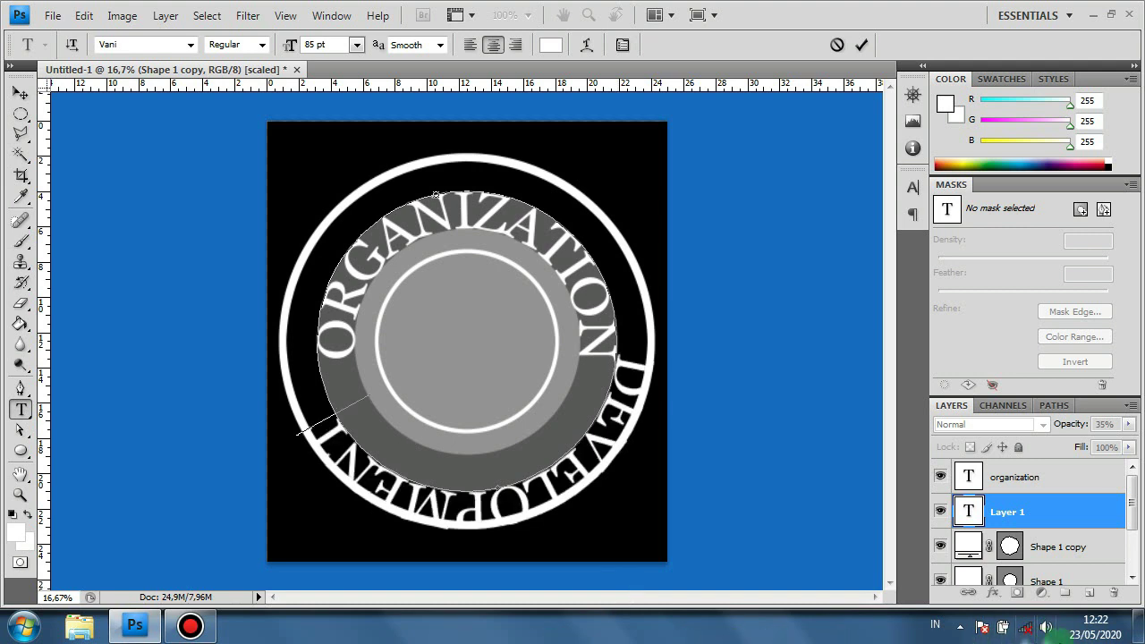
{"action": "left_click", "coordinate": [861, 47]}
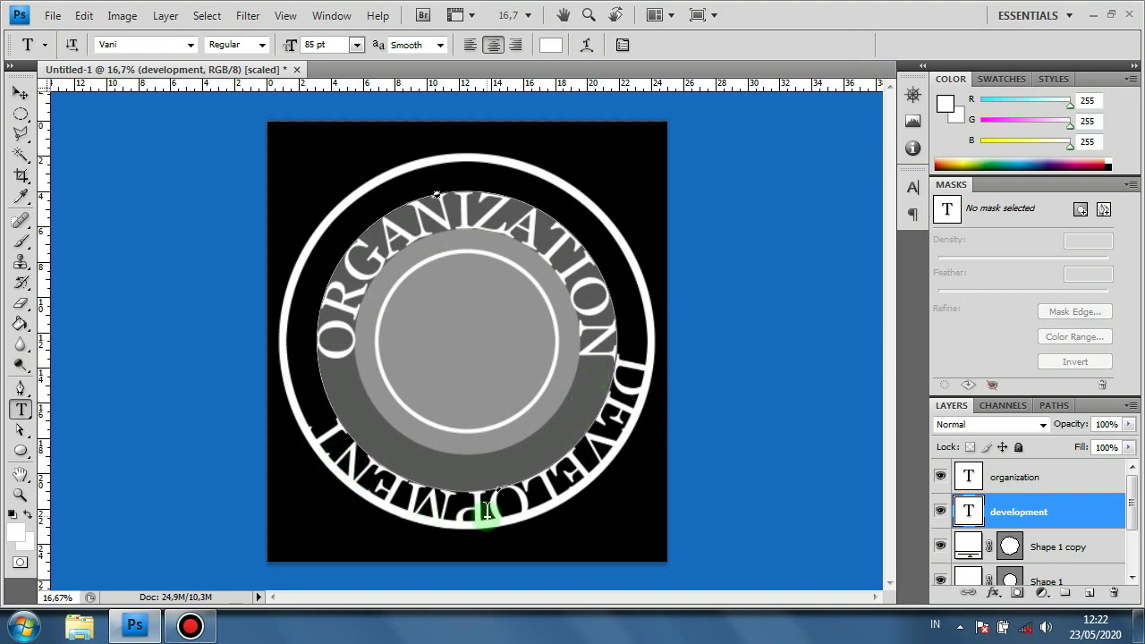
Flip the DEVELOPMENT path text horizontally with Free Transform so it runs inside the larger circle, and apply it
{"action": "key", "text": "ctrl+t"}
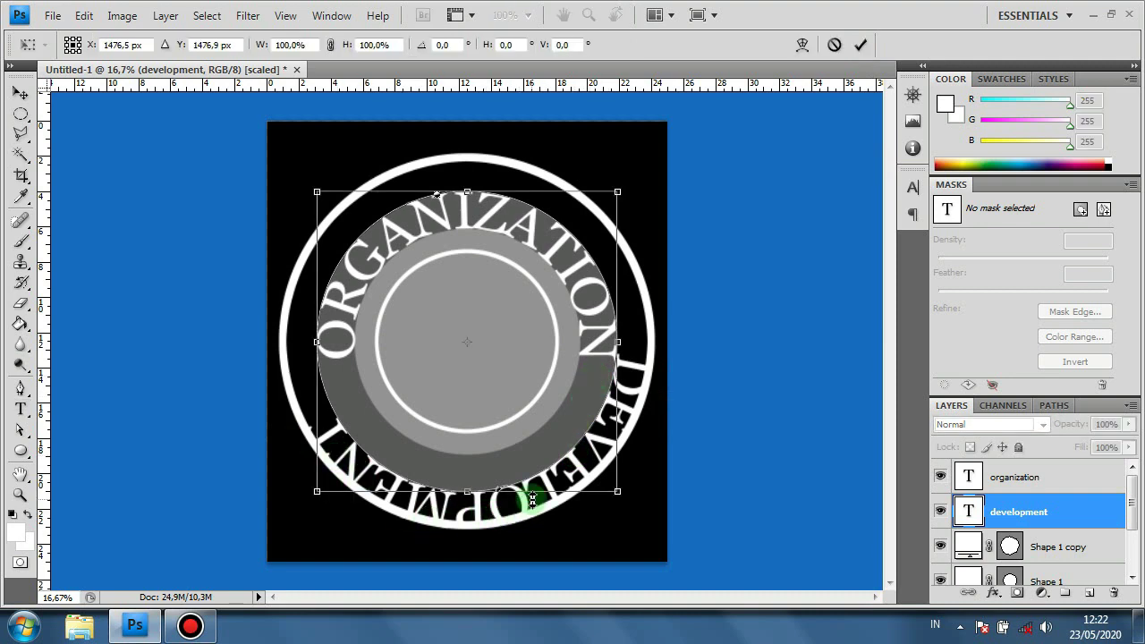
{"action": "right_click", "coordinate": [545, 403]}
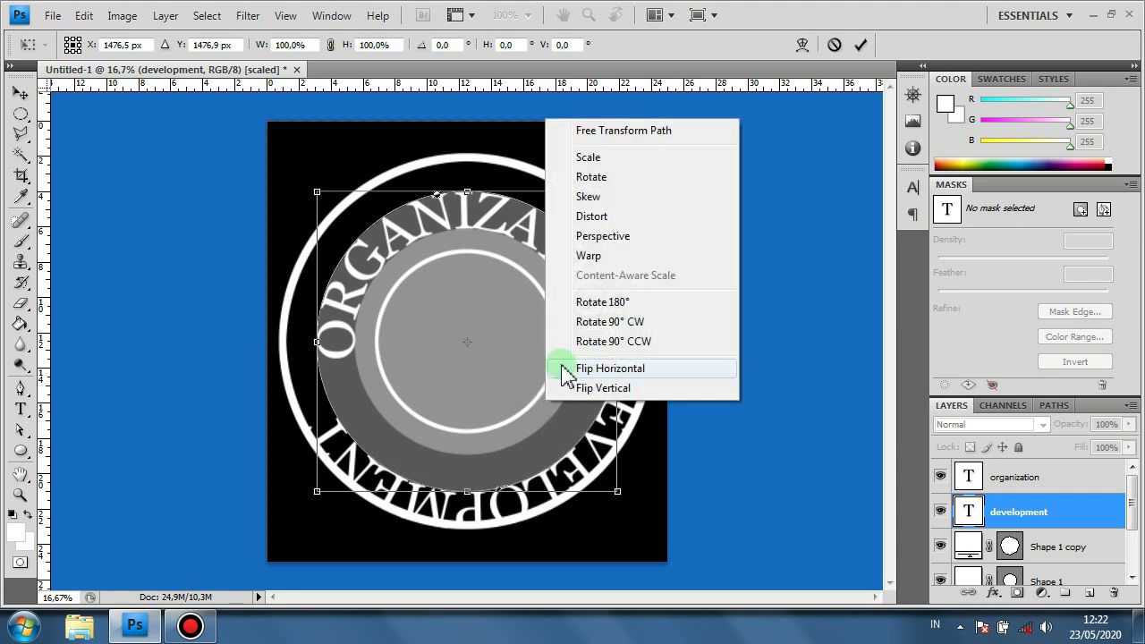
{"action": "left_click", "coordinate": [590, 374]}
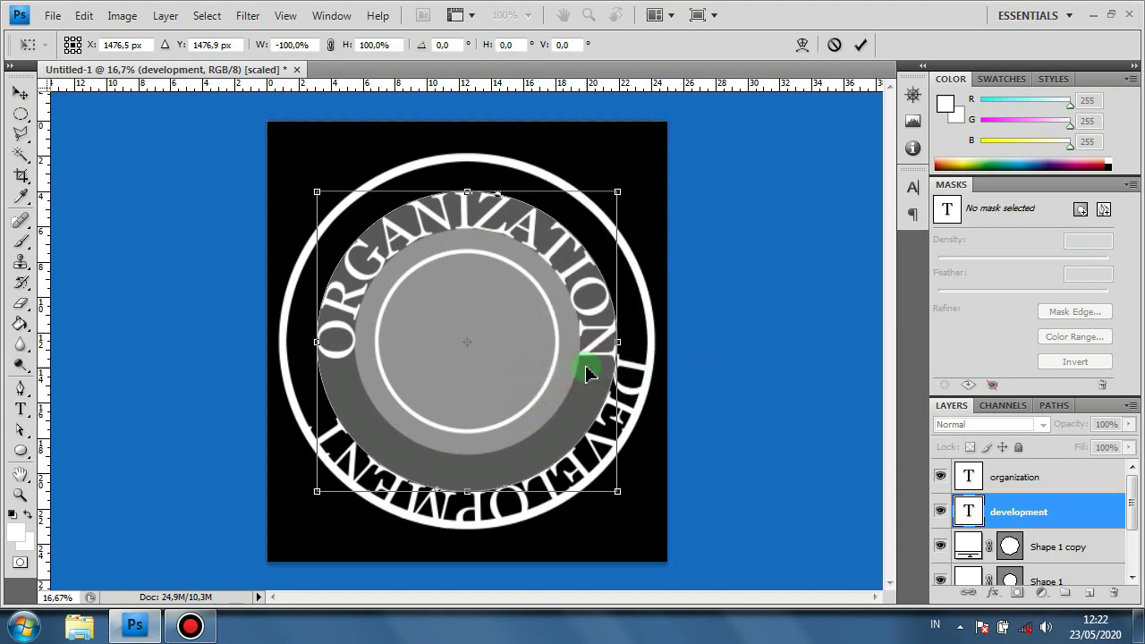
{"action": "left_click", "coordinate": [861, 44]}
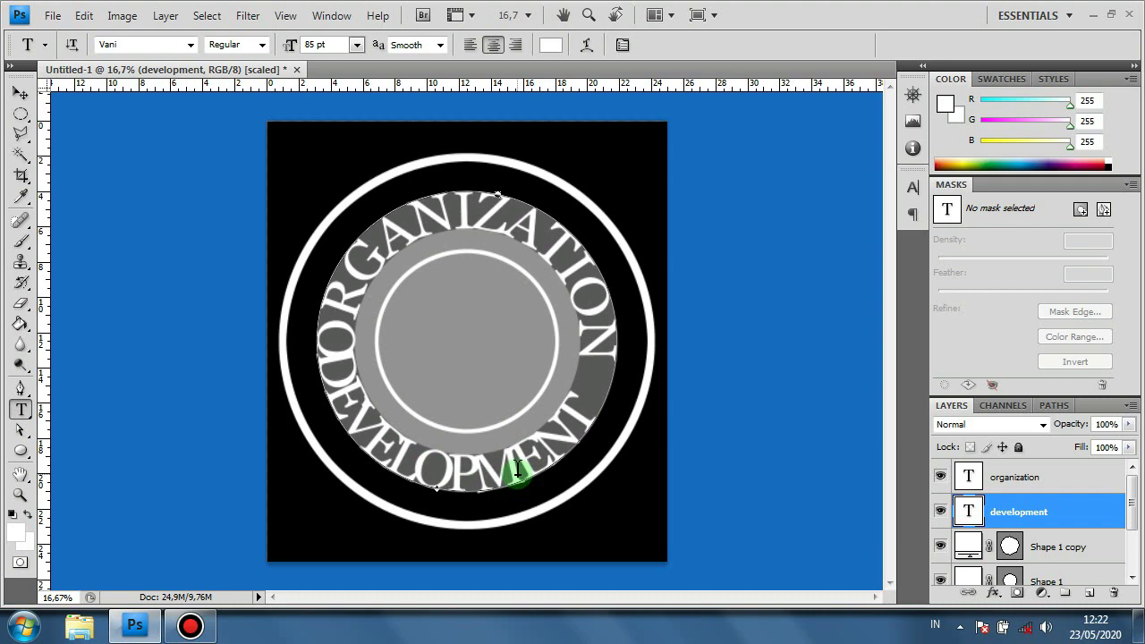
Rotate the DEVELOPMENT path text by about -9.8° with Free Transform to centre it along the lower arc, and apply it
{"action": "key", "text": "ctrl+t"}
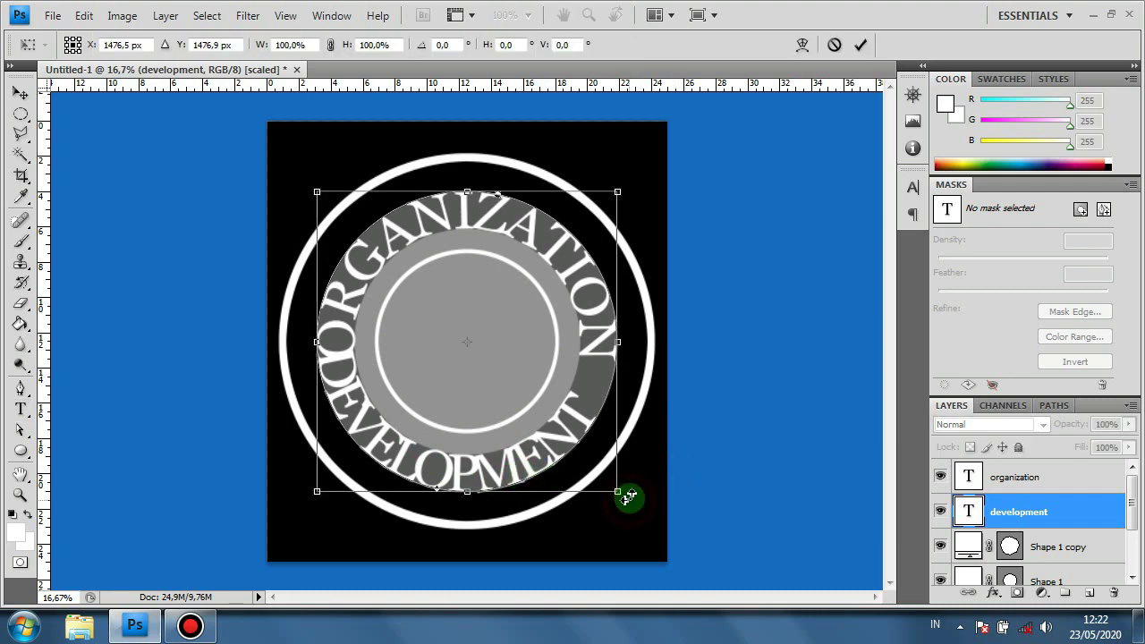
{"action": "left_click_drag", "start_coordinate": [629, 498], "coordinate": [652, 468]}
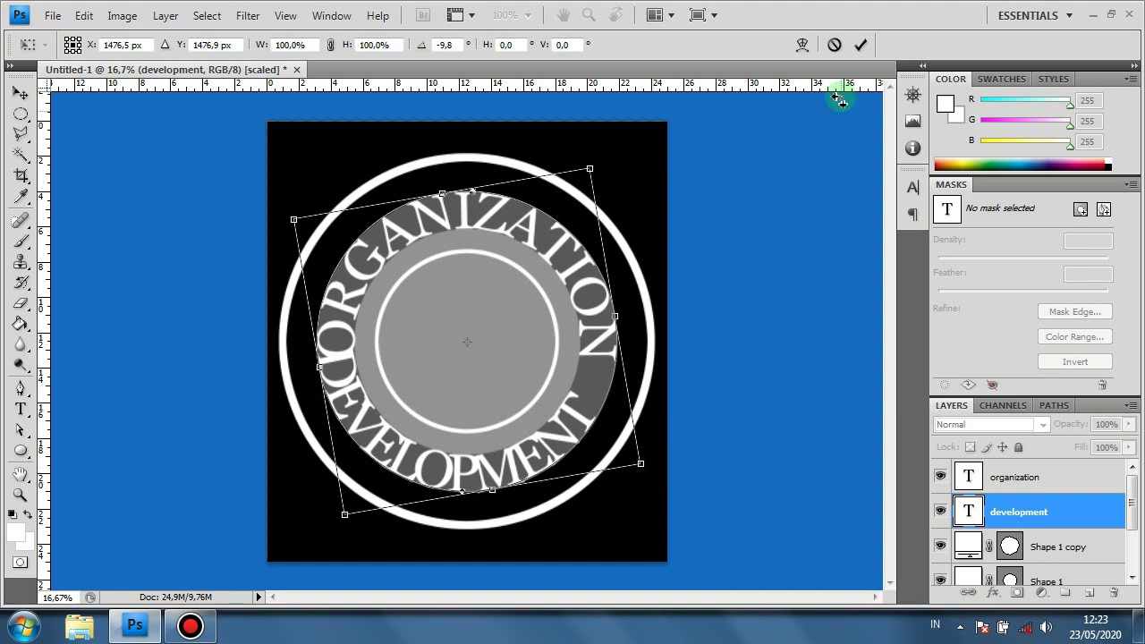
{"action": "left_click", "coordinate": [860, 43]}
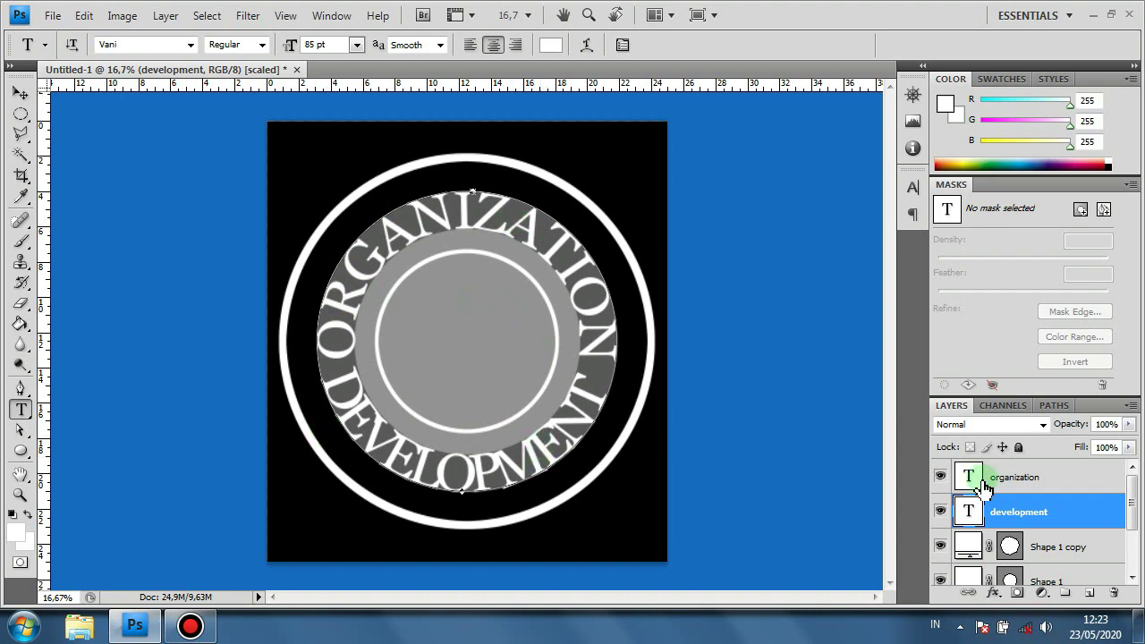
Set the horizontal scale of all the ORGANIZATION text to 93% in the character settings and commit the change
{"action": "left_click", "coordinate": [1043, 484]}
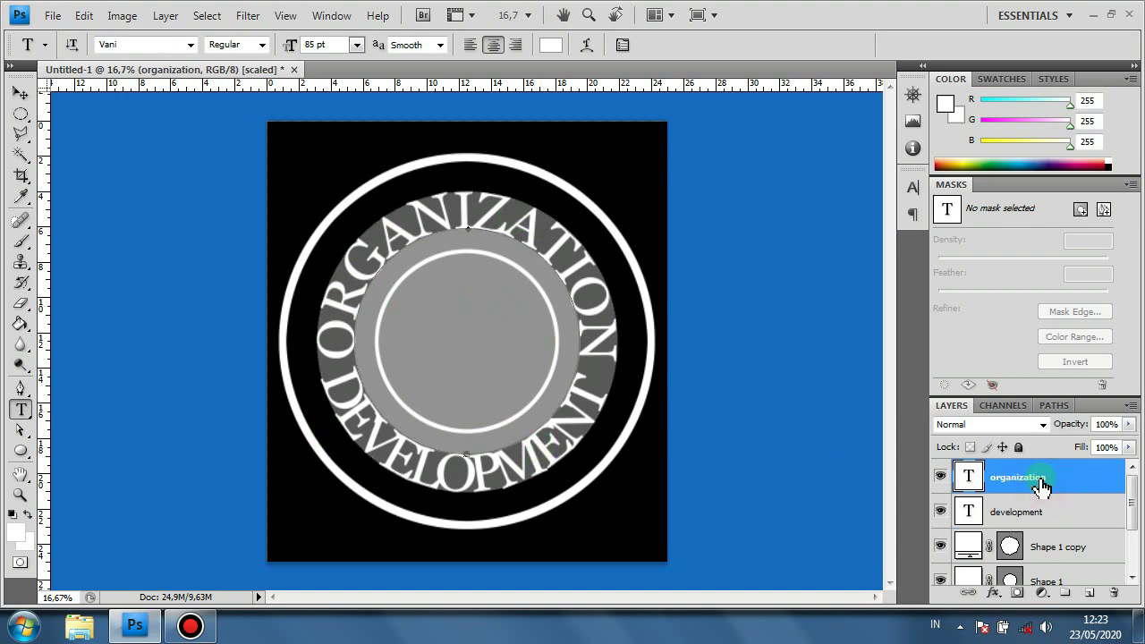
{"action": "left_click", "coordinate": [468, 215]}
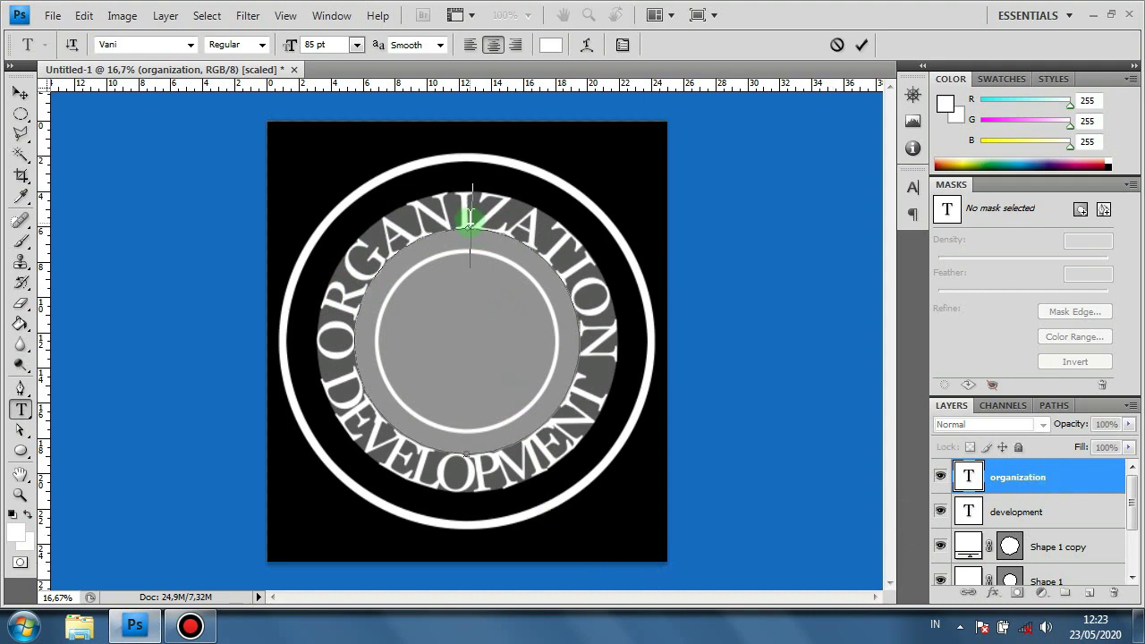
{"action": "key", "text": "ctrl+a"}
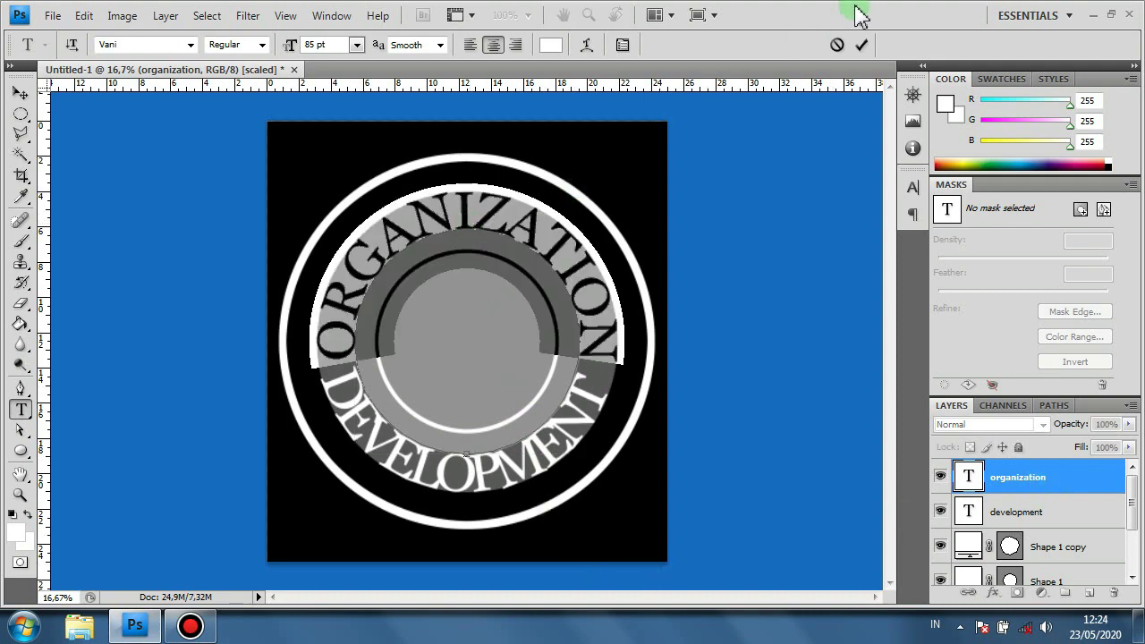
{"action": "left_click", "coordinate": [331, 16]}
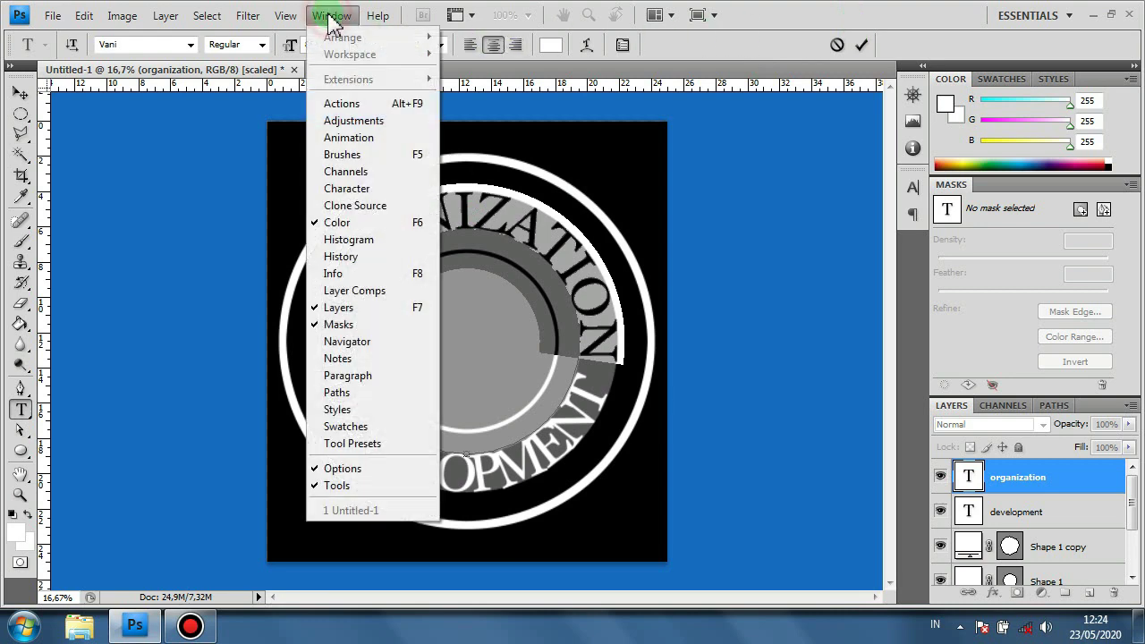
{"action": "left_click", "coordinate": [346, 190]}
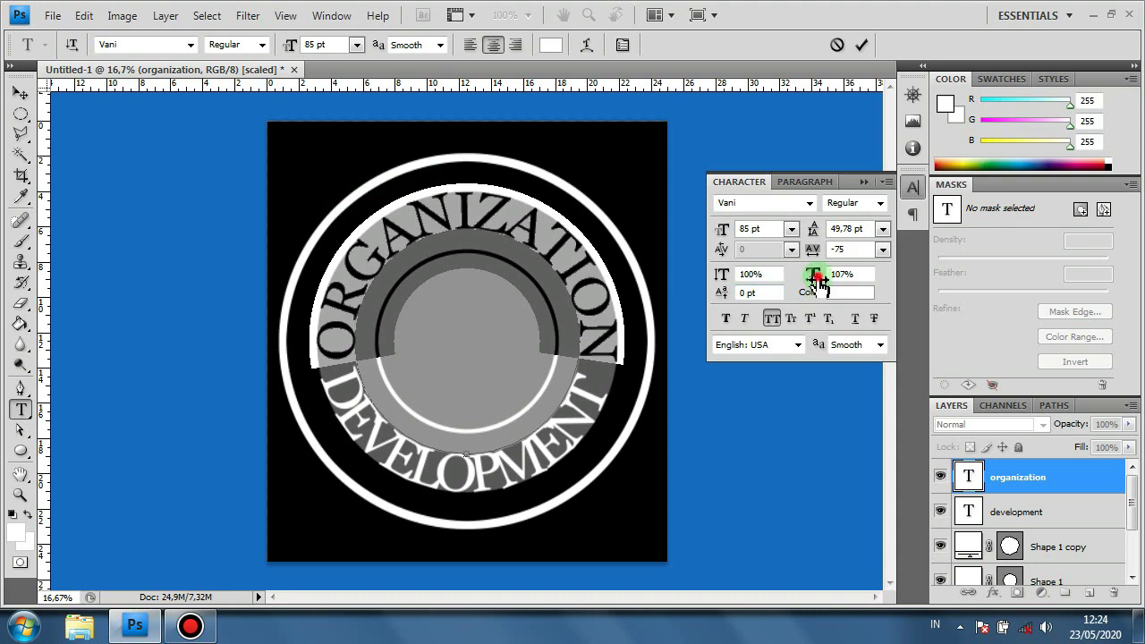
{"action": "left_click_drag", "start_coordinate": [817, 283], "coordinate": [793, 286]}
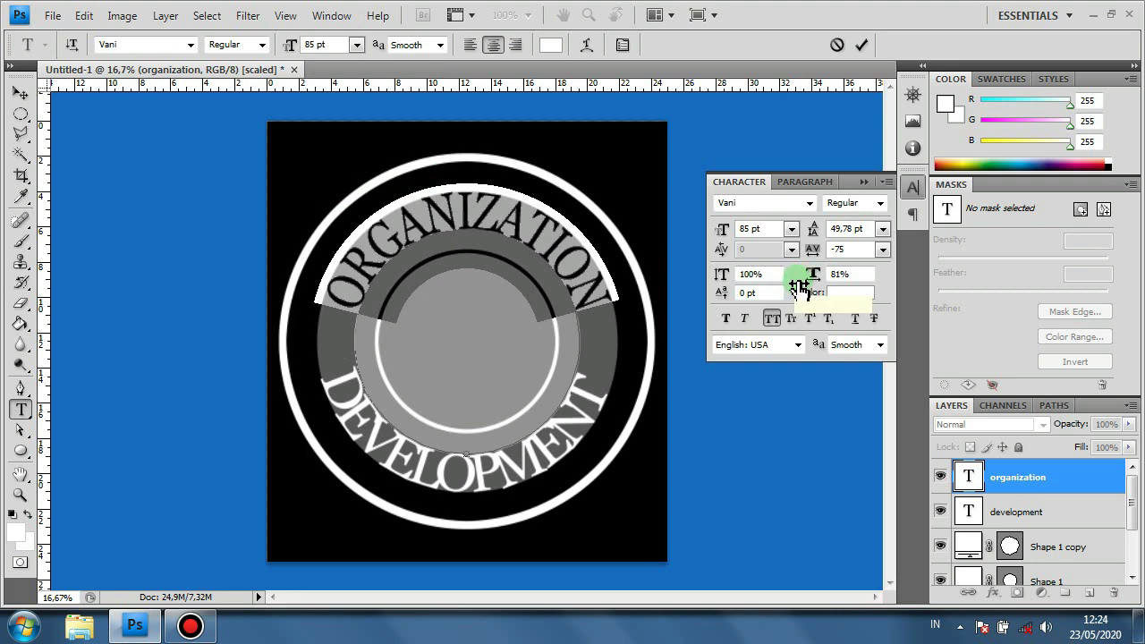
{"action": "left_click_drag", "start_coordinate": [798, 287], "coordinate": [806, 285]}
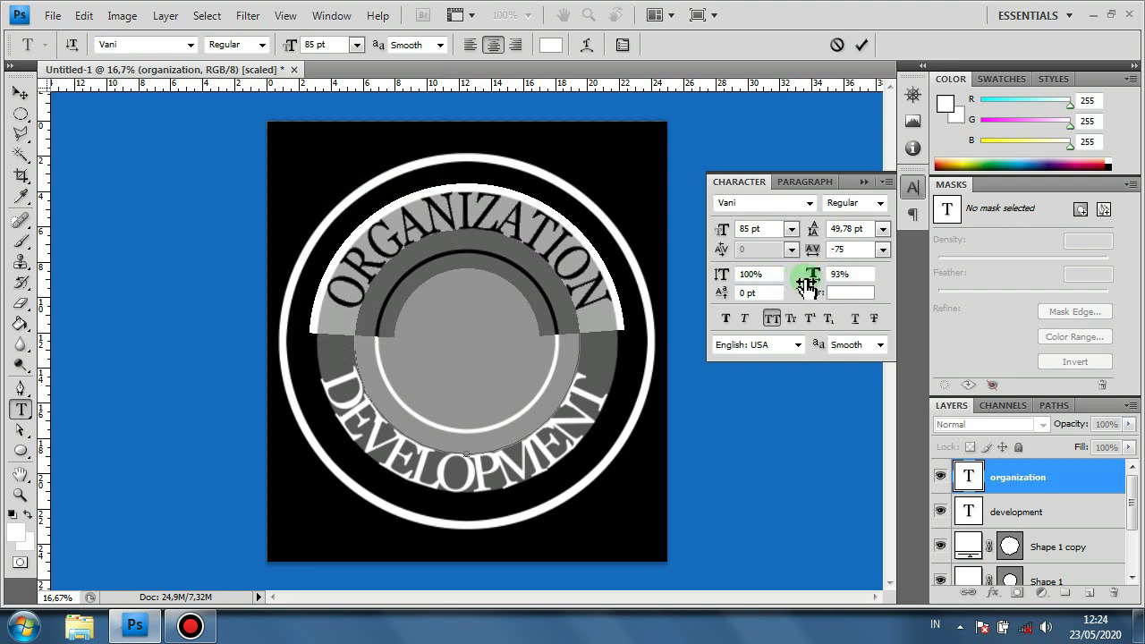
{"action": "left_click", "coordinate": [863, 45]}
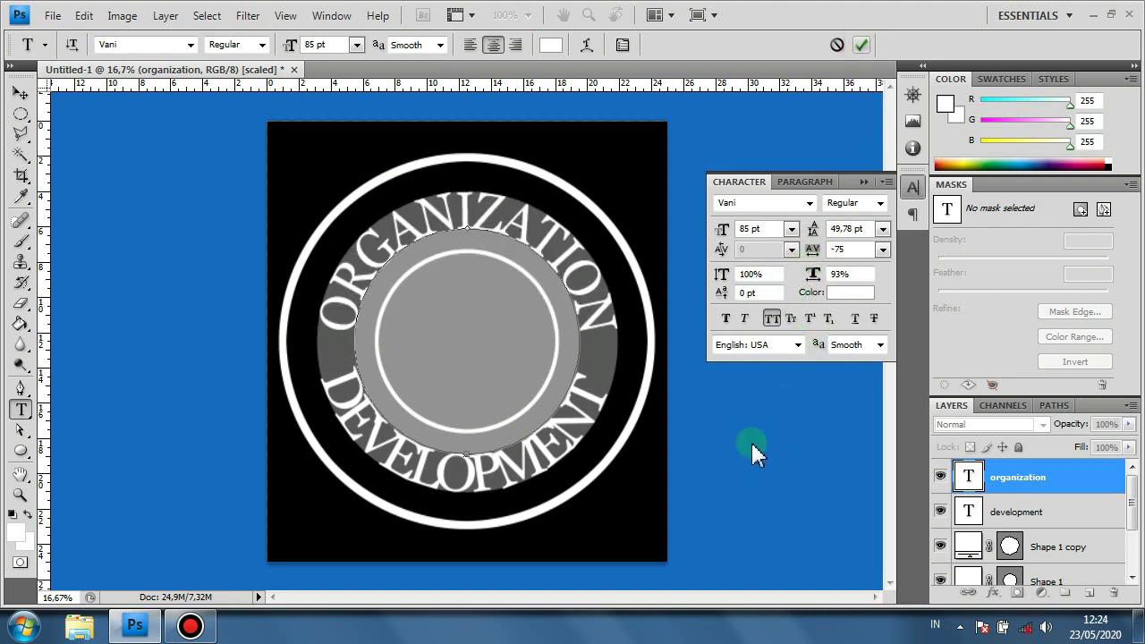
Reduce the horizontal scale of all the DEVELOPMENT text to 96% in the character settings and commit the change
{"action": "left_click", "coordinate": [1036, 512]}
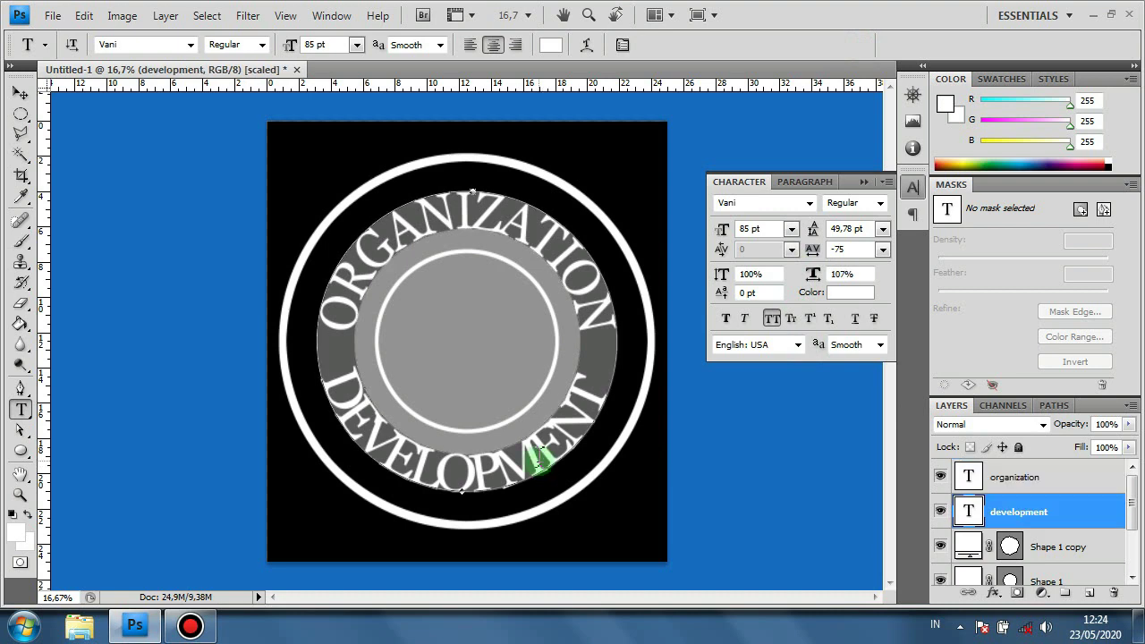
{"action": "left_click", "coordinate": [540, 456]}
{"action": "key", "text": "ctrl+a"}
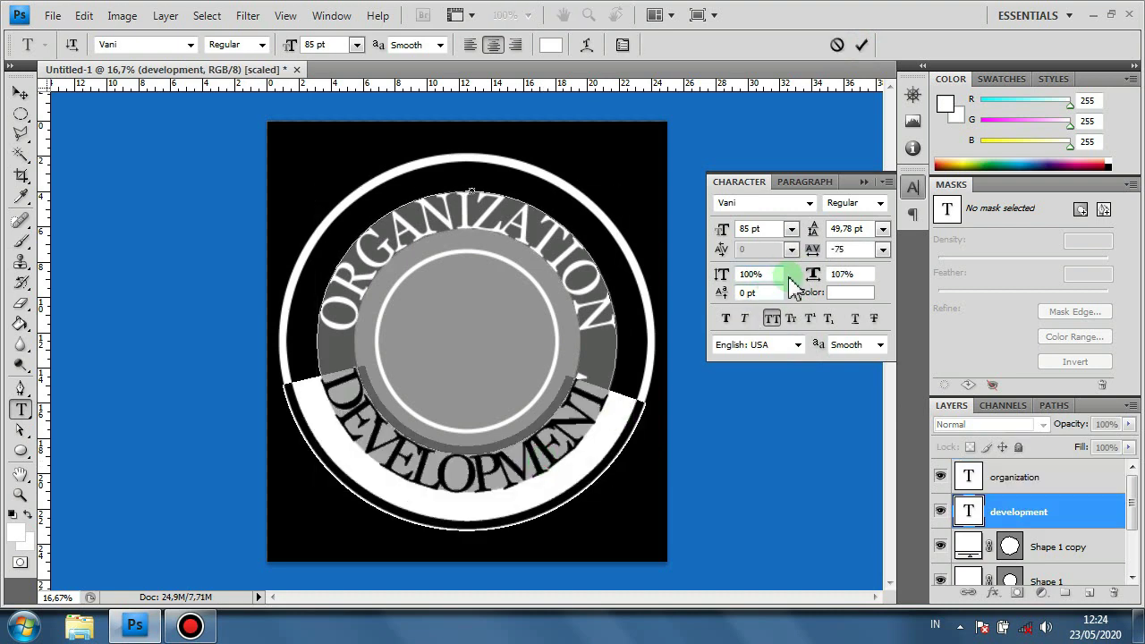
{"action": "left_click_drag", "start_coordinate": [817, 279], "coordinate": [806, 279]}
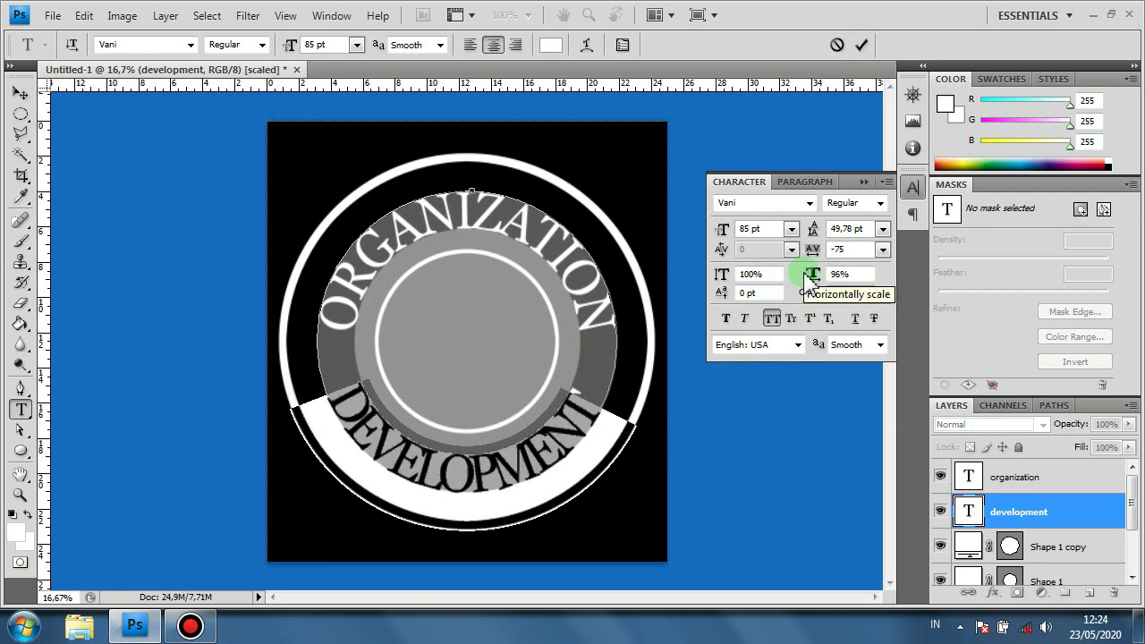
{"action": "left_click", "coordinate": [862, 45]}
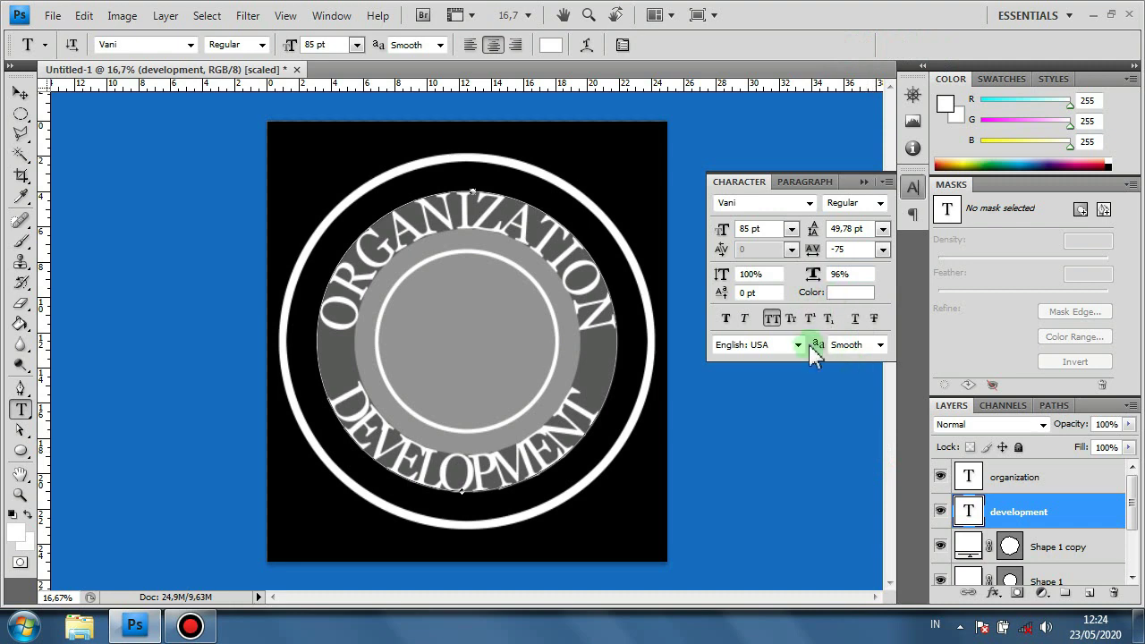
Widen all the DEVELOPMENT text to a horizontal scale of 105% and commit the edit
{"action": "left_click", "coordinate": [538, 440]}
{"action": "key", "text": "ctrl+a"}
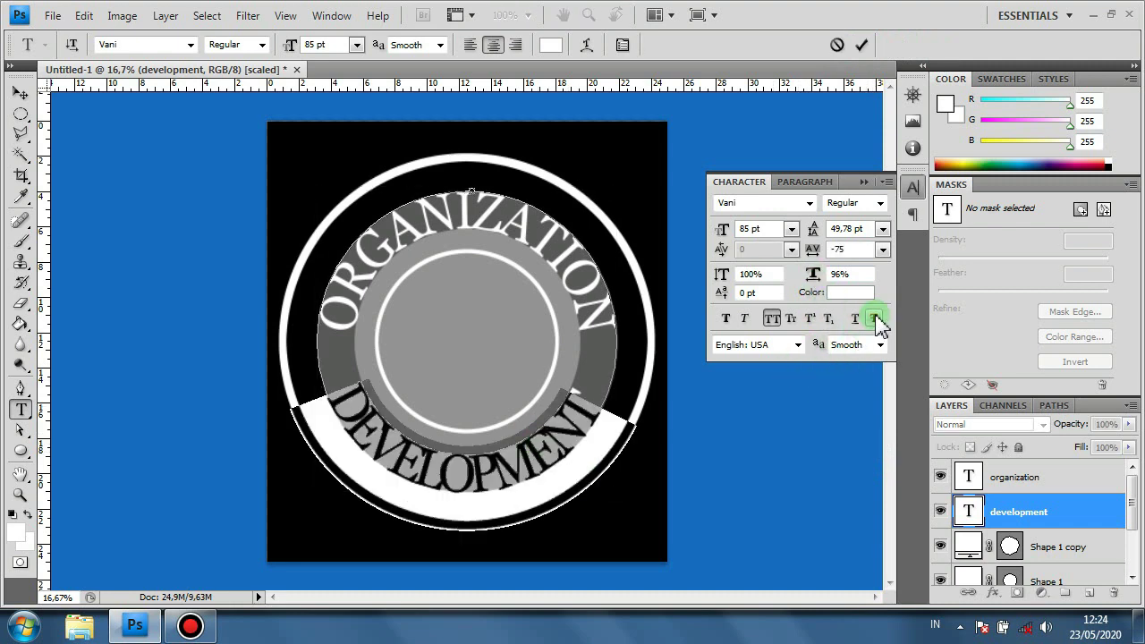
{"action": "left_click_drag", "start_coordinate": [813, 275], "coordinate": [819, 277]}
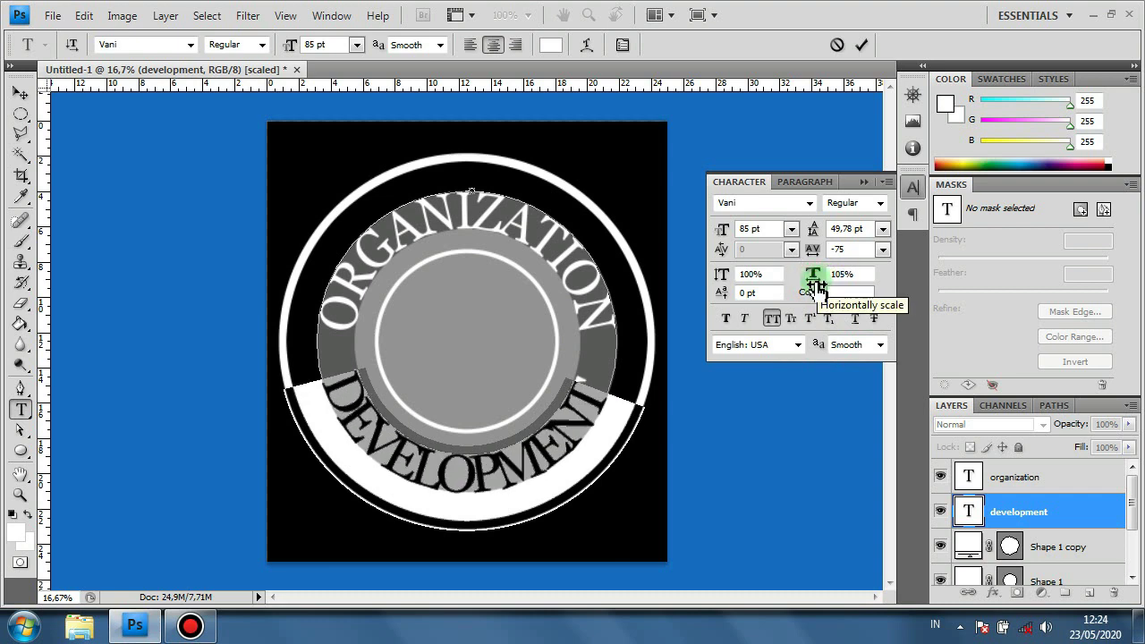
{"action": "left_click", "coordinate": [861, 45]}
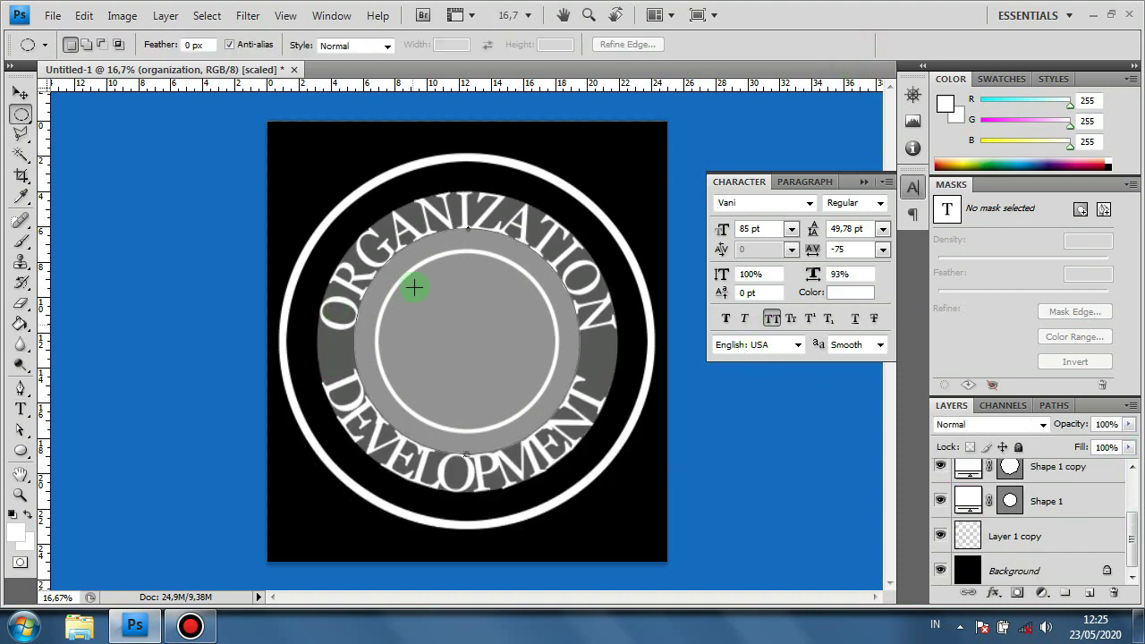
Collapse the character settings and hide the Shape 1 and Shape 1 copy layers
{"action": "left_click", "coordinate": [859, 183]}
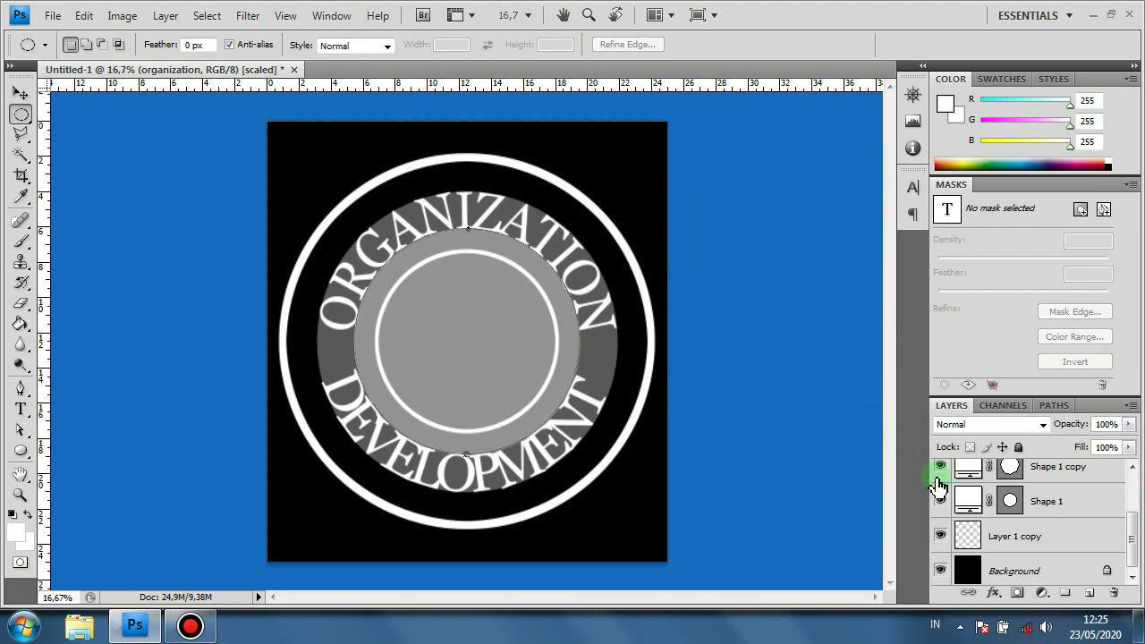
{"action": "left_click_drag", "start_coordinate": [1133, 519], "coordinate": [1133, 510]}
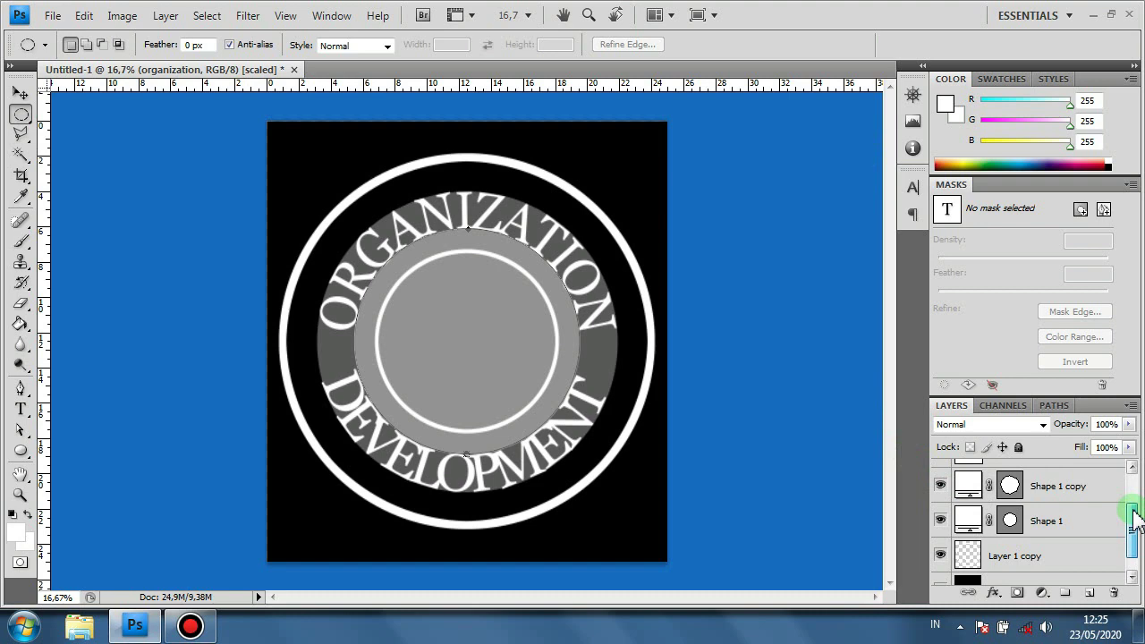
{"action": "left_click", "coordinate": [939, 522]}
{"action": "left_click", "coordinate": [940, 485]}
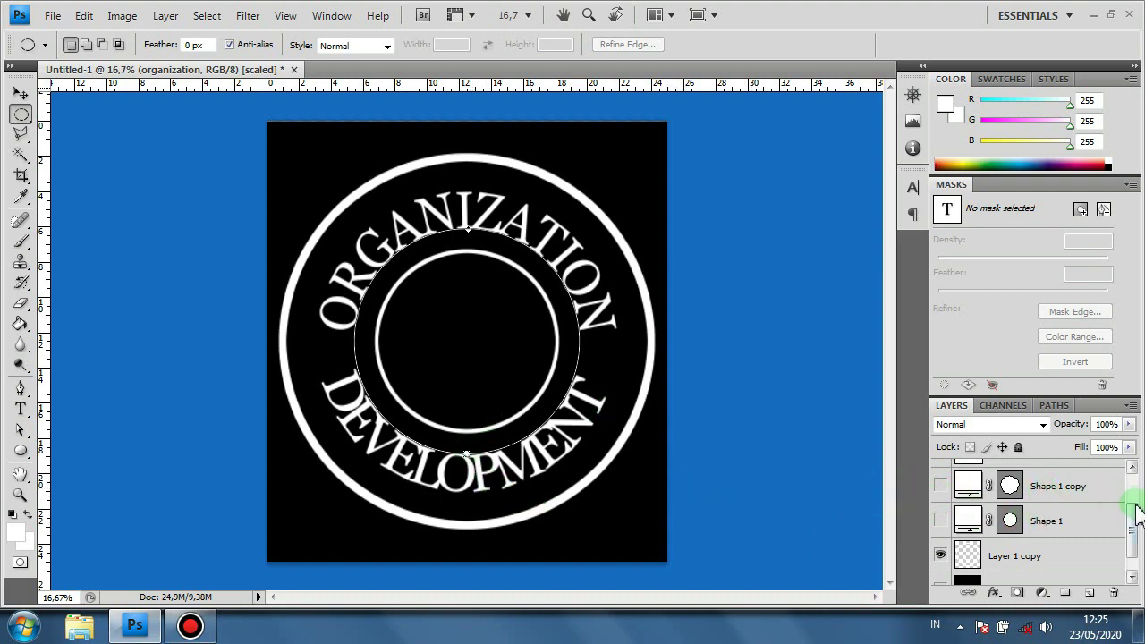
{"action": "left_click_drag", "start_coordinate": [1134, 519], "coordinate": [1134, 478]}
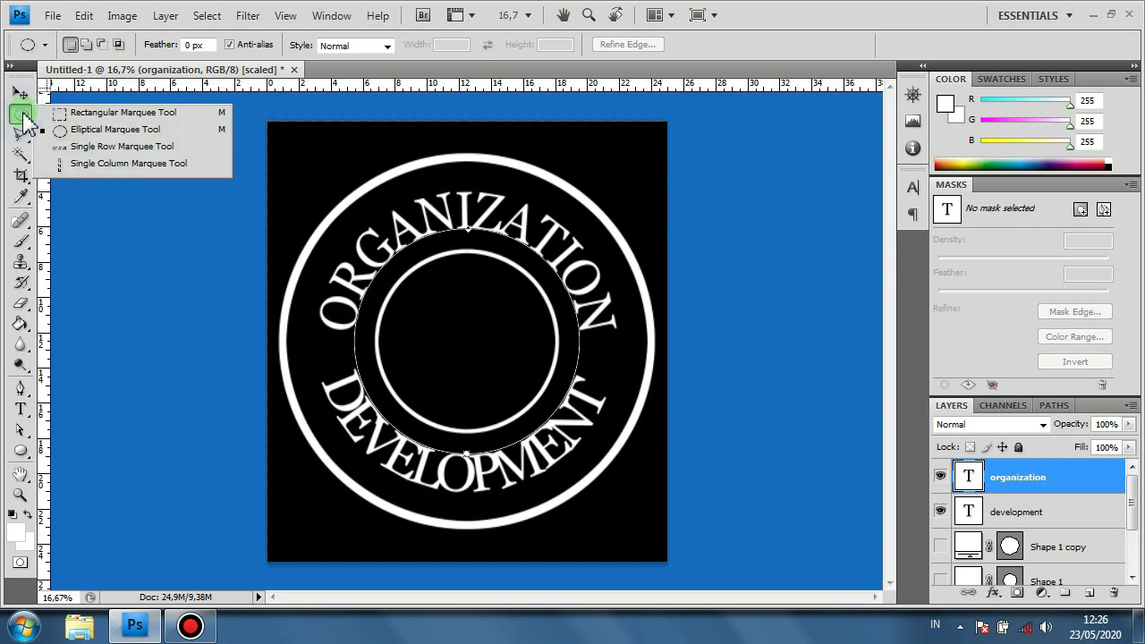
Place horizontal guides at about 12 cm and 14 cm, level with the lower ends of ORGANIZATION and the upper ends of DEVELOPMENT
{"action": "left_click", "coordinate": [354, 82]}
{"action": "mouse_move", "coordinate": [354, 83]}
{"action": "left_mouse_down"}
{"action": "mouse_move", "coordinate": [347, 325]}
{"action": "mouse_move", "coordinate": [376, 330]}
{"action": "left_mouse_up"}
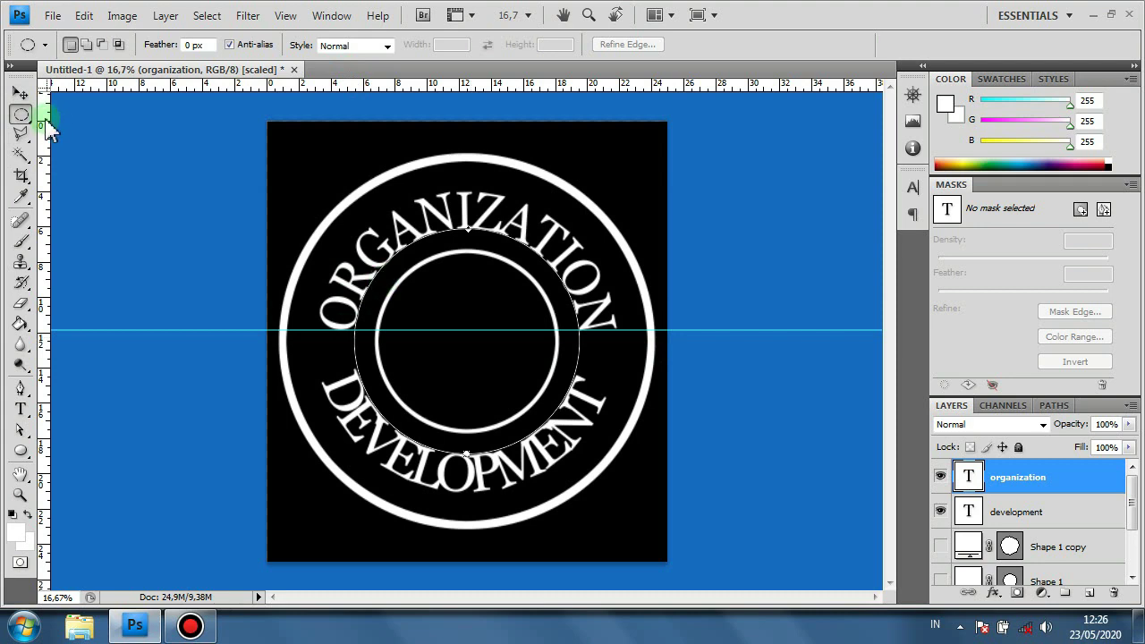
{"action": "left_click_drag", "start_coordinate": [28, 115], "coordinate": [101, 114]}
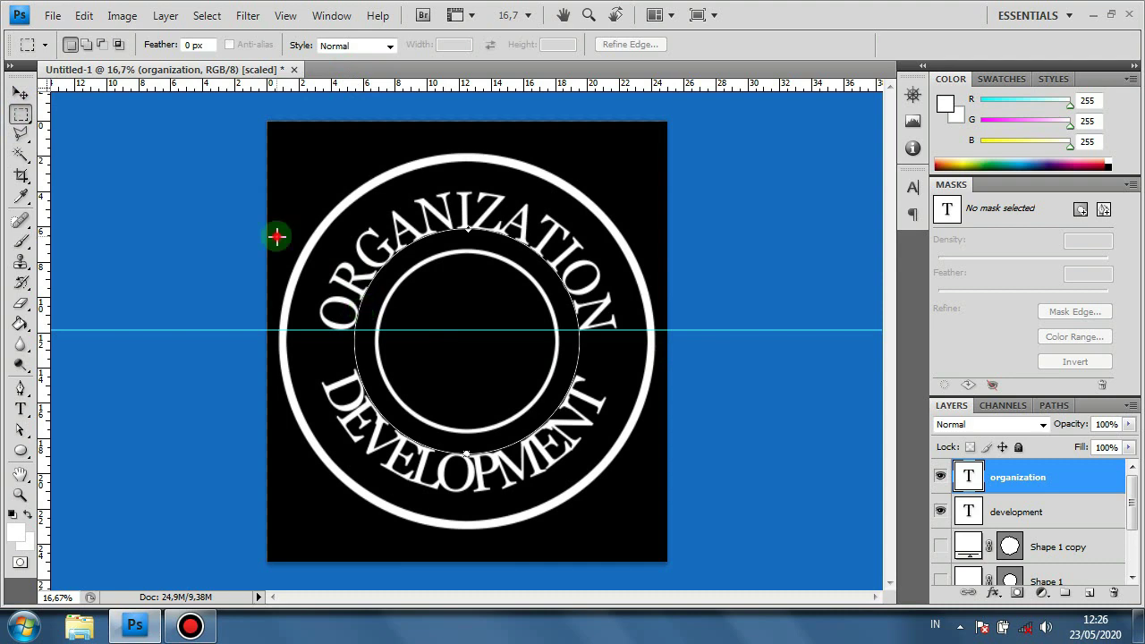
{"action": "left_click_drag", "start_coordinate": [277, 236], "coordinate": [650, 328]}
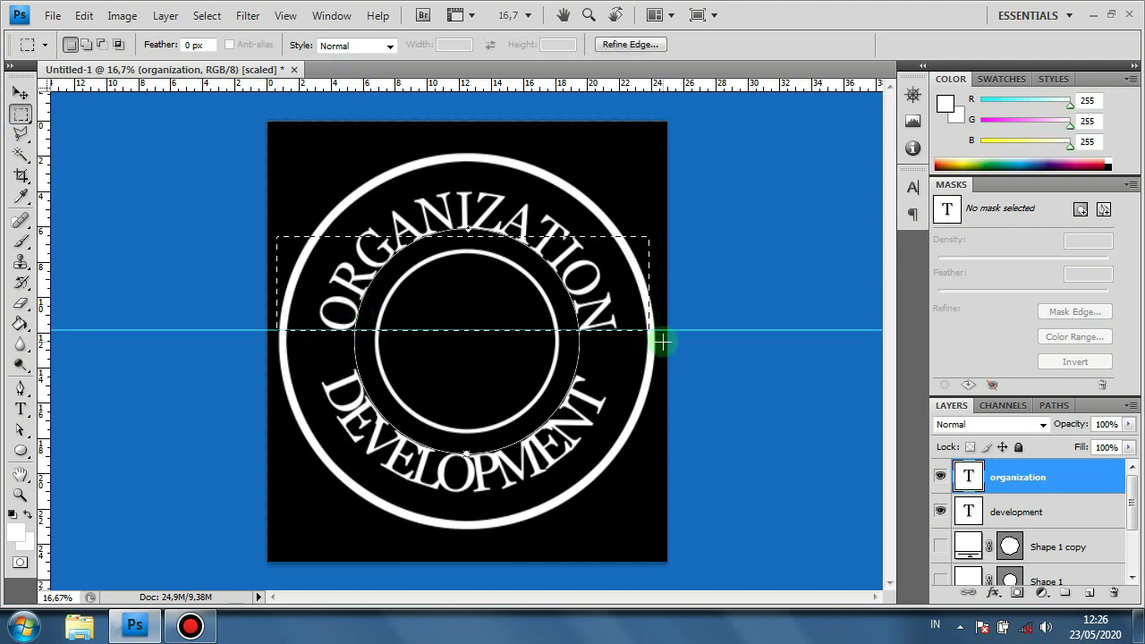
{"action": "left_click", "coordinate": [663, 341]}
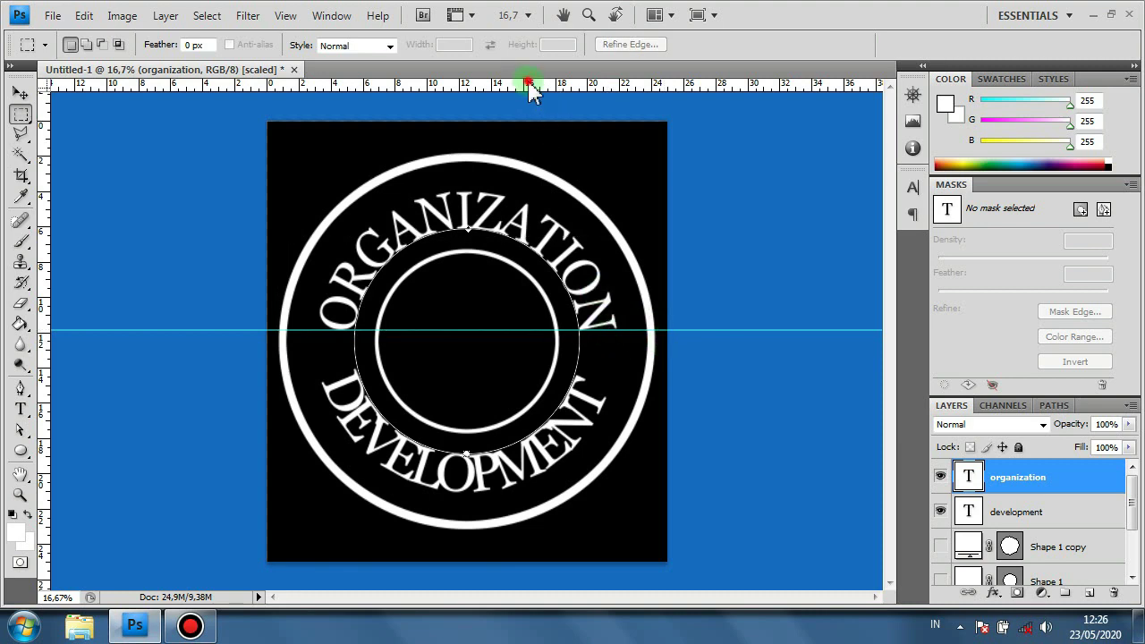
{"action": "left_click_drag", "start_coordinate": [530, 89], "coordinate": [512, 372]}
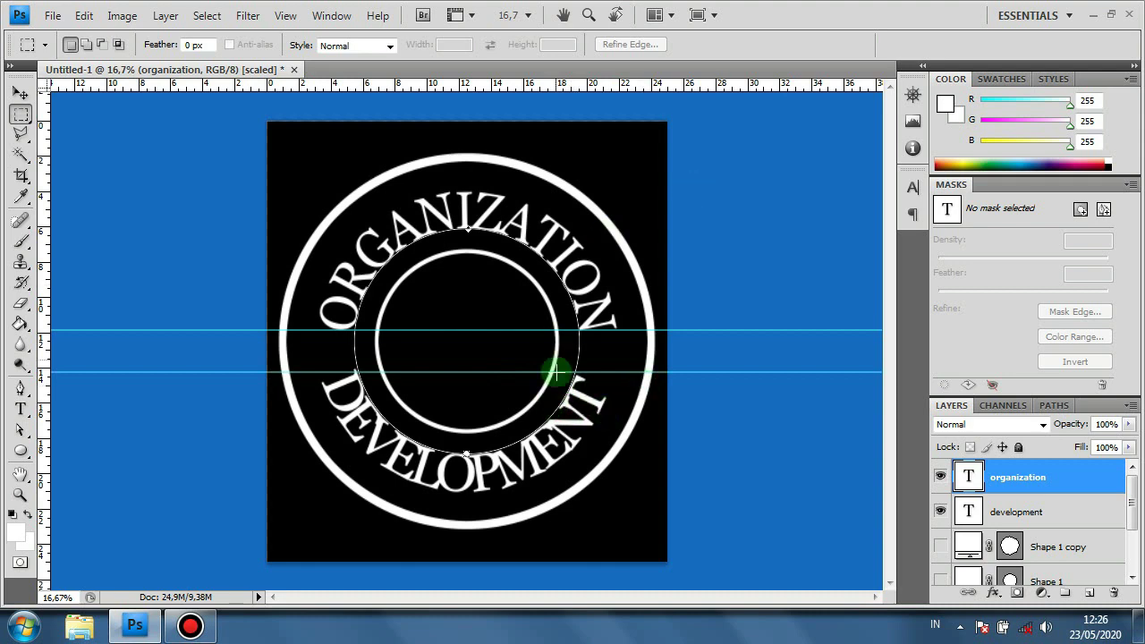
Rotate the DEVELOPMENT path text slightly counter-clockwise around the circle's centre to level its ends against the lower guide, and commit it
{"action": "left_click", "coordinate": [1043, 517]}
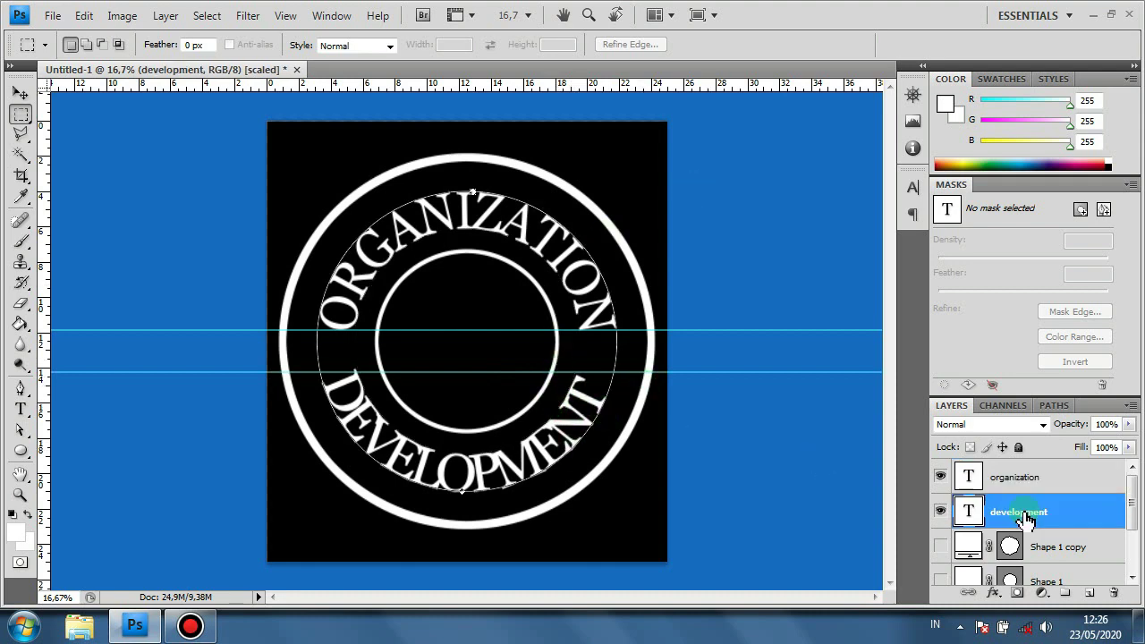
{"action": "left_click", "coordinate": [20, 409]}
{"action": "left_click", "coordinate": [19, 407]}
{"action": "left_click", "coordinate": [81, 409]}
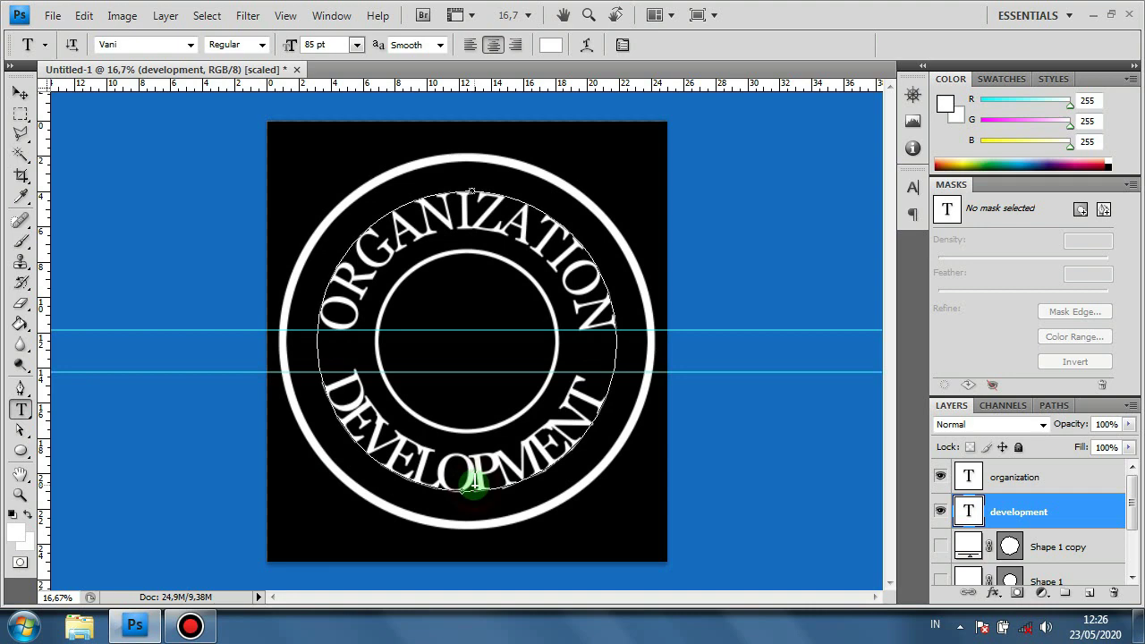
{"action": "left_click", "coordinate": [490, 486]}
{"action": "key", "text": "ctrl+a"}
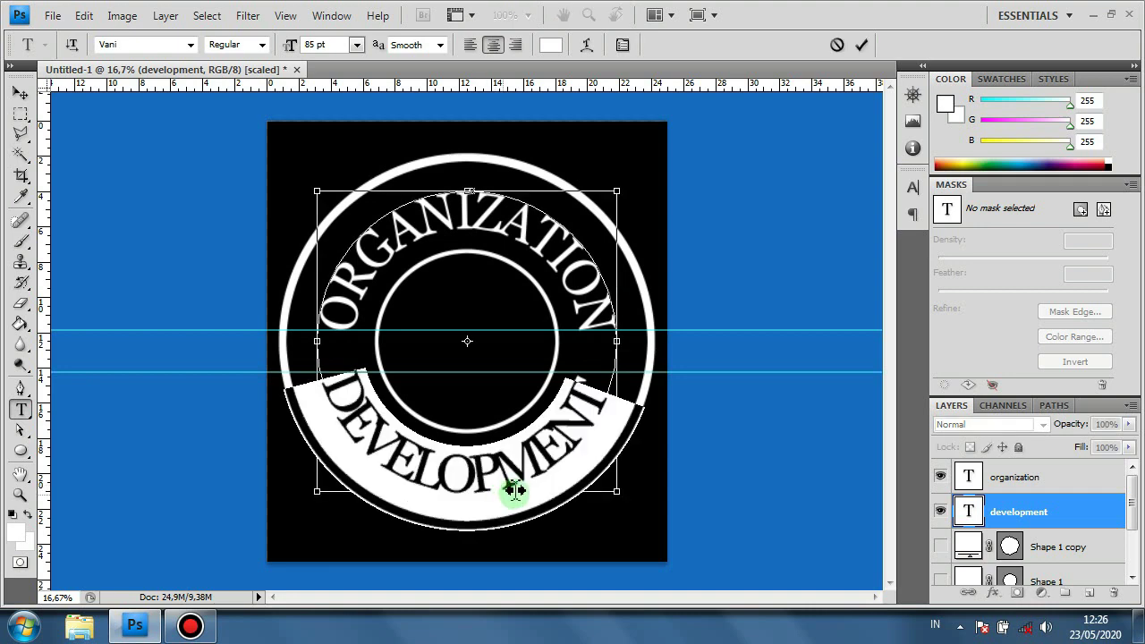
{"action": "key", "text": "ctrl"}
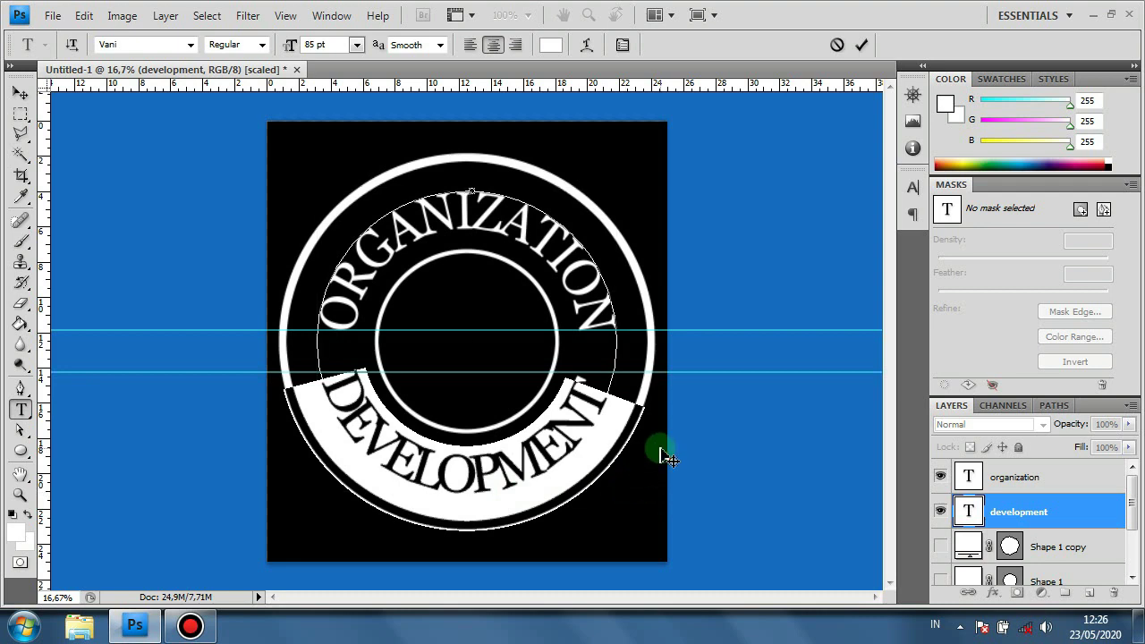
{"action": "key", "text": "ctrl"}
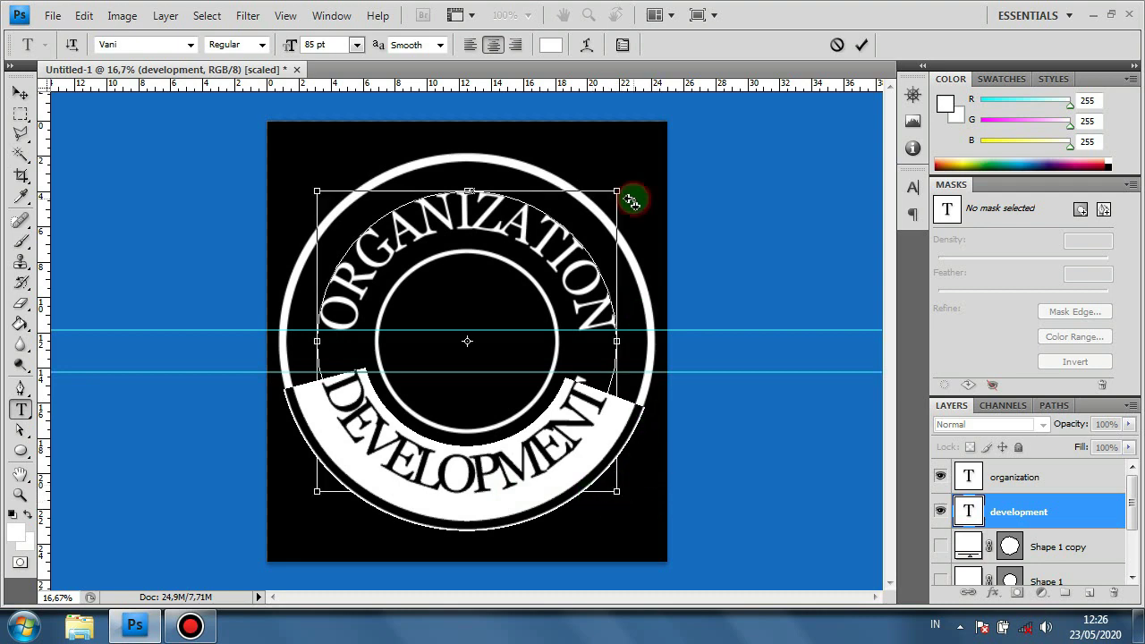
{"action": "left_click_drag", "start_coordinate": [631, 195], "coordinate": [632, 198]}
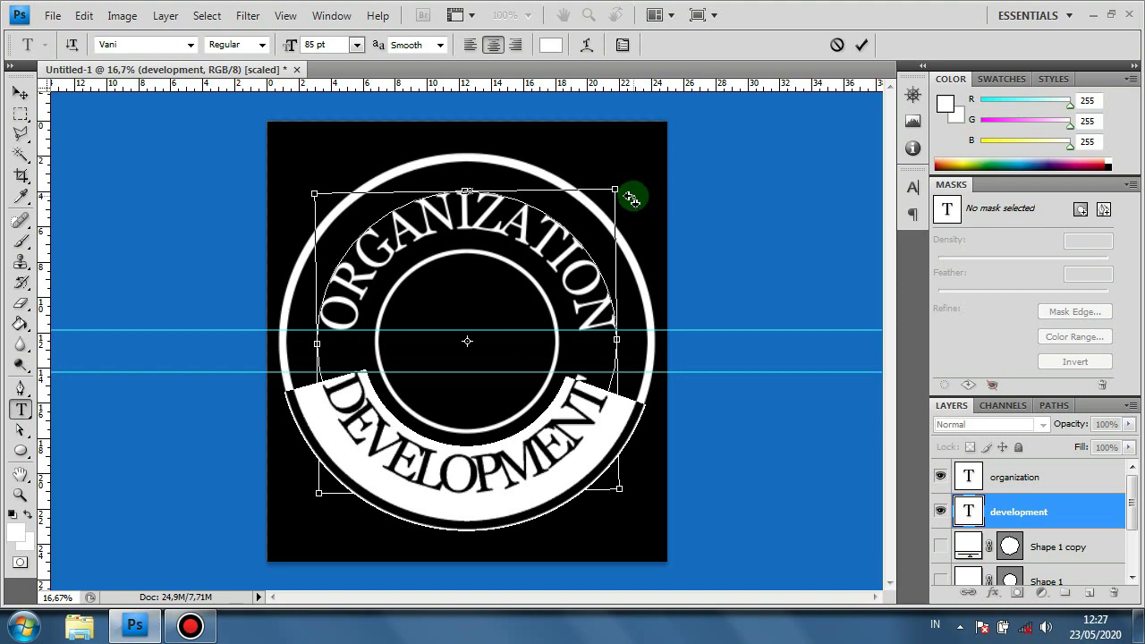
{"action": "left_click", "coordinate": [861, 45]}
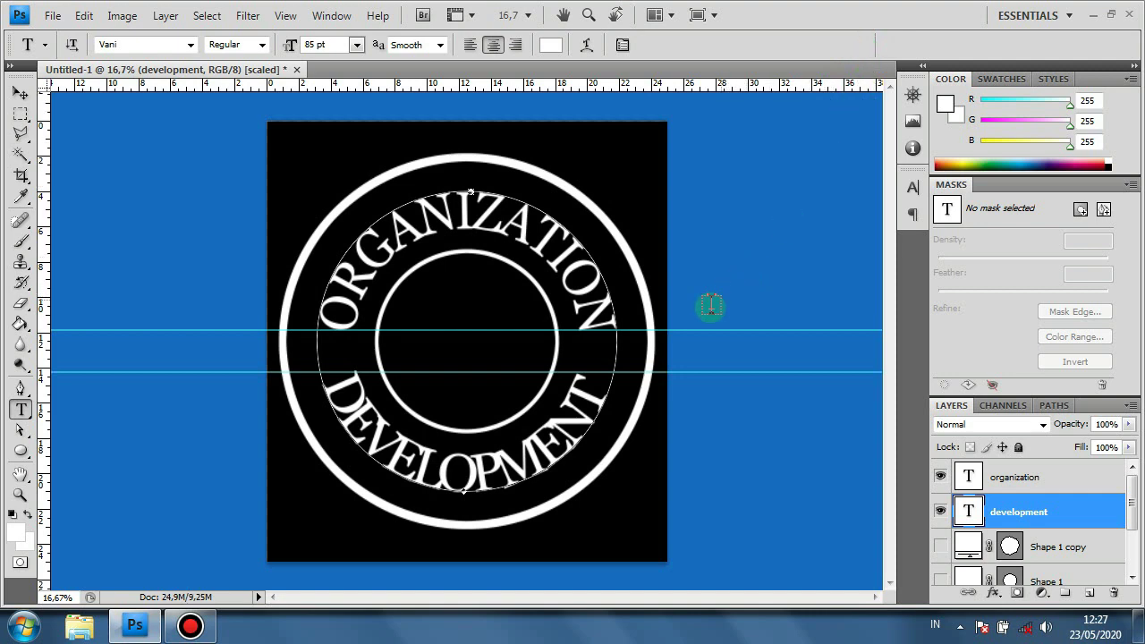
Remove both horizontal guides from the canvas
{"action": "left_click", "coordinate": [20, 93]}
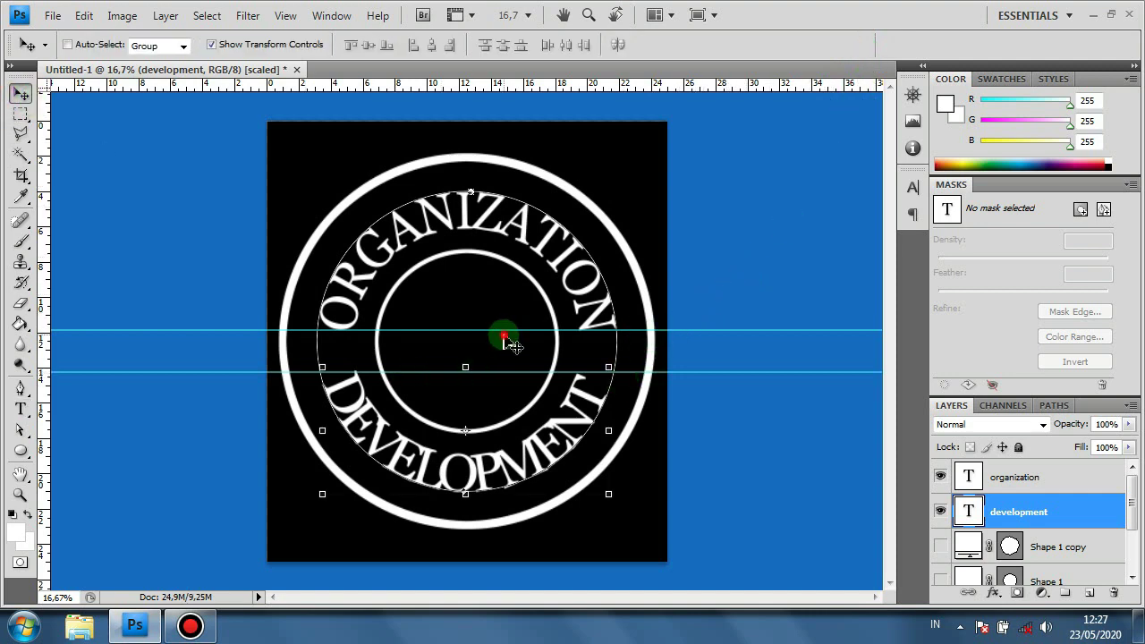
{"action": "left_click_drag", "start_coordinate": [507, 340], "coordinate": [516, 397]}
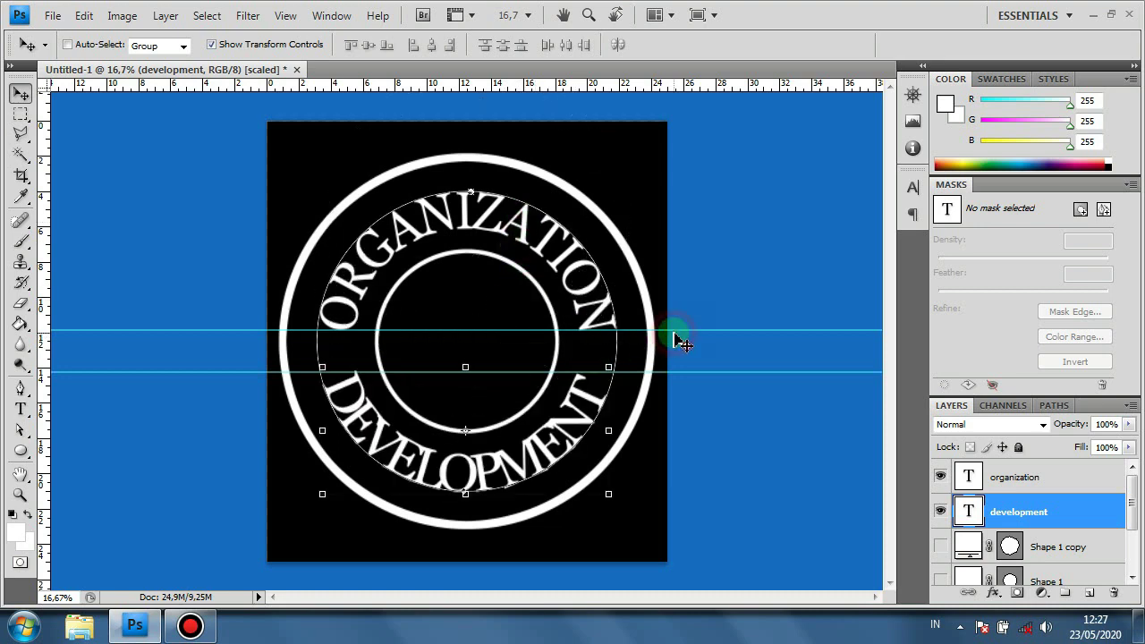
{"action": "left_click_drag", "start_coordinate": [675, 330], "coordinate": [681, 20]}
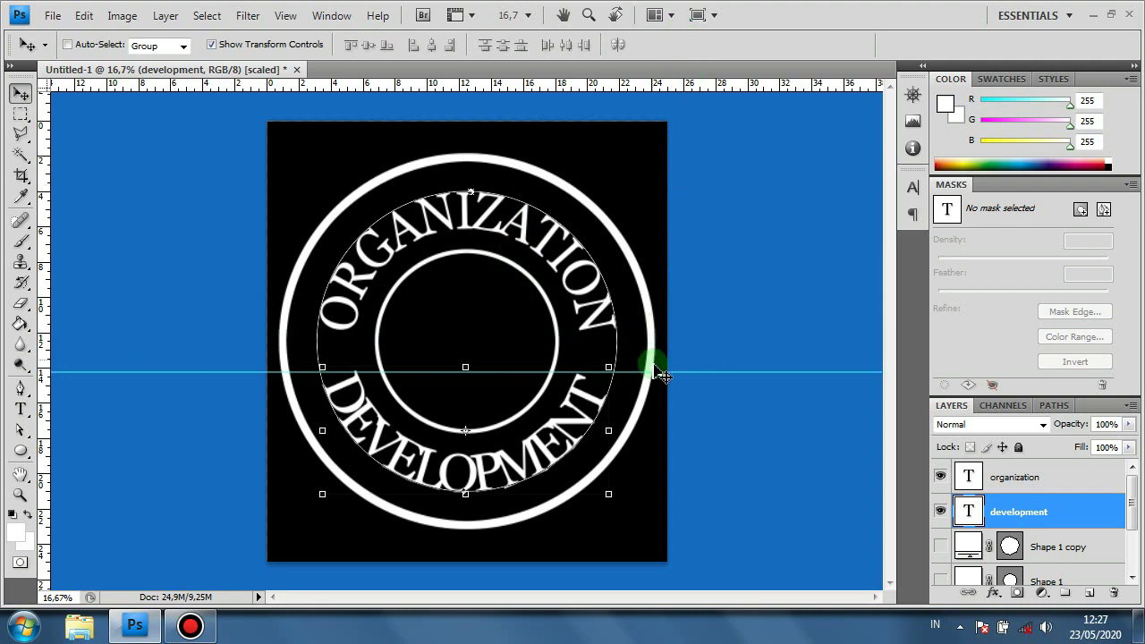
{"action": "left_click_drag", "start_coordinate": [670, 373], "coordinate": [671, 85]}
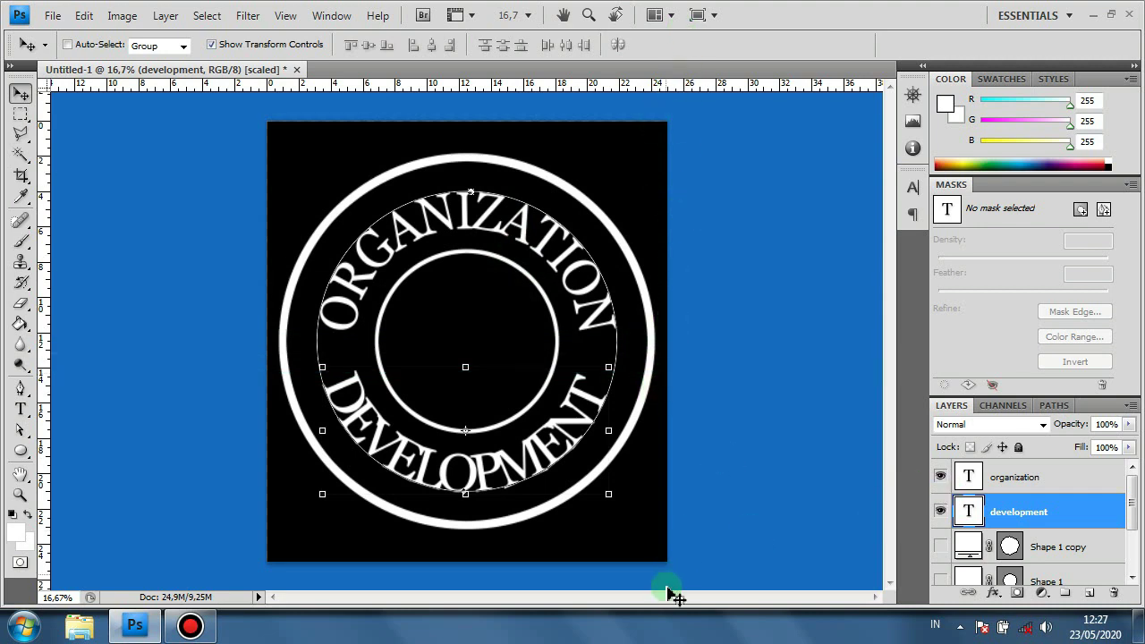
Reopen the character settings, set the horizontal scale of all the DEVELOPMENT text to 101%, and commit the change
{"action": "key", "text": "t"}
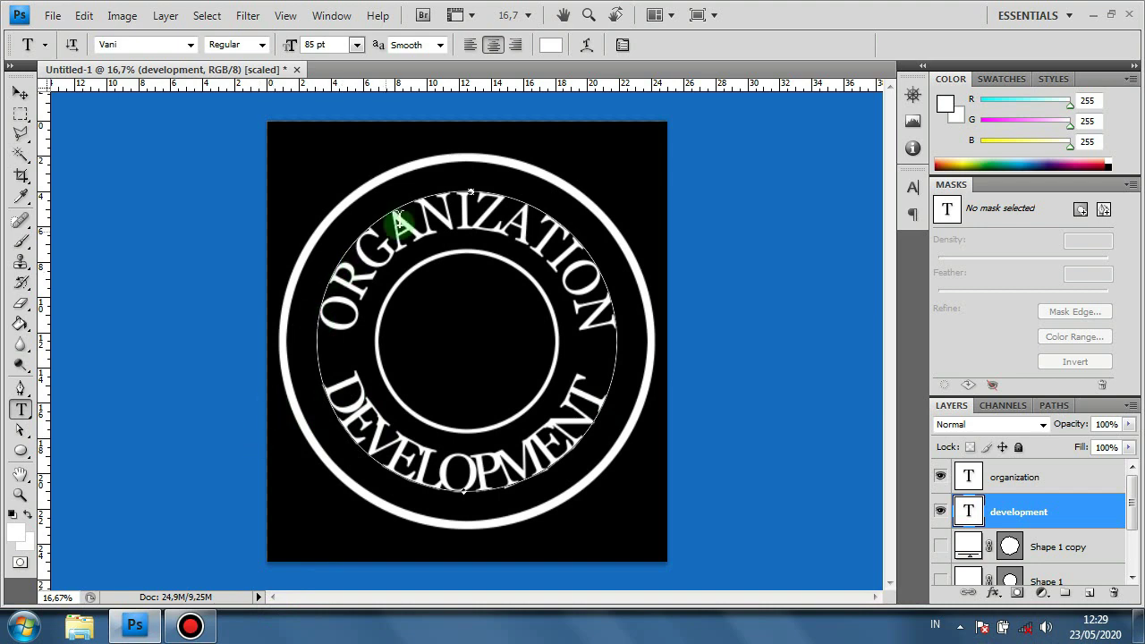
{"action": "left_click", "coordinate": [499, 480]}
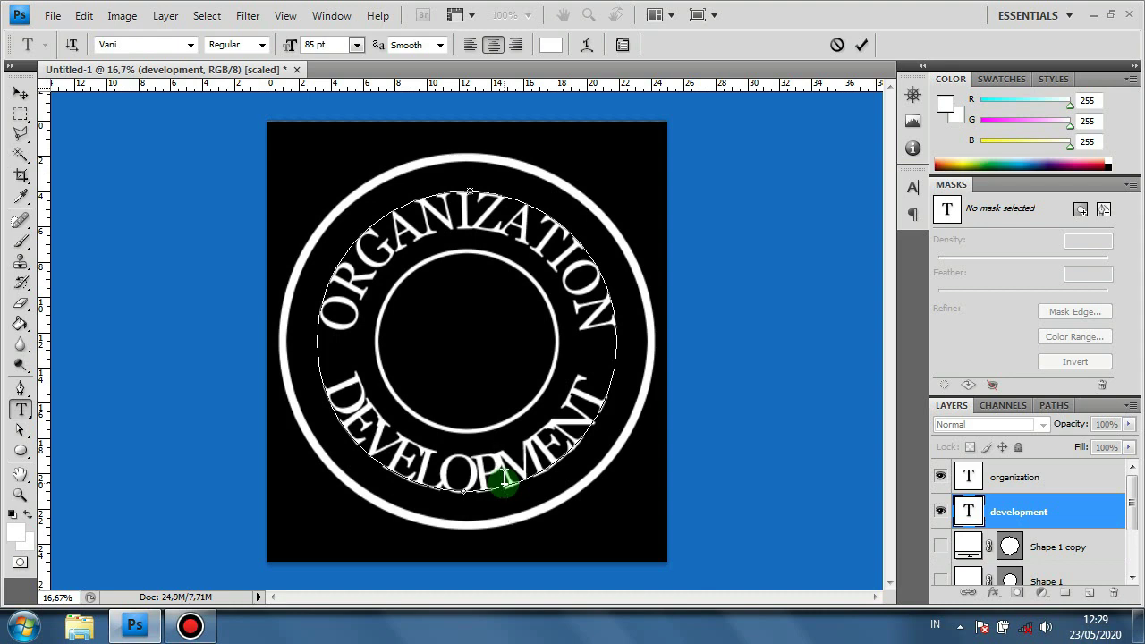
{"action": "key", "text": "ctrl+a"}
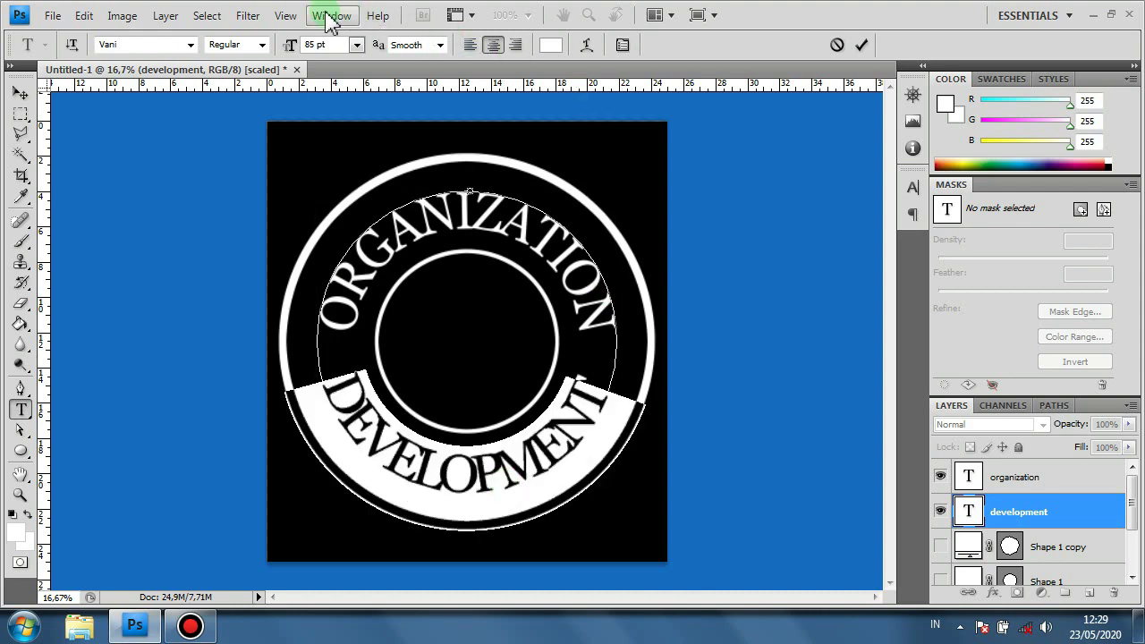
{"action": "left_click", "coordinate": [329, 16]}
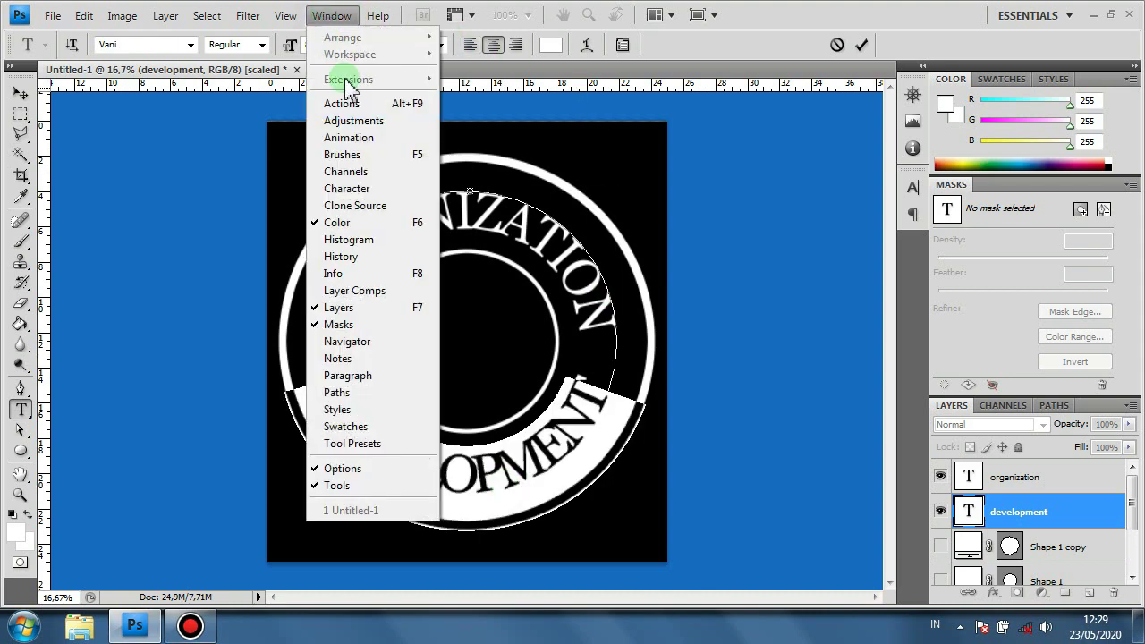
{"action": "left_click", "coordinate": [364, 190]}
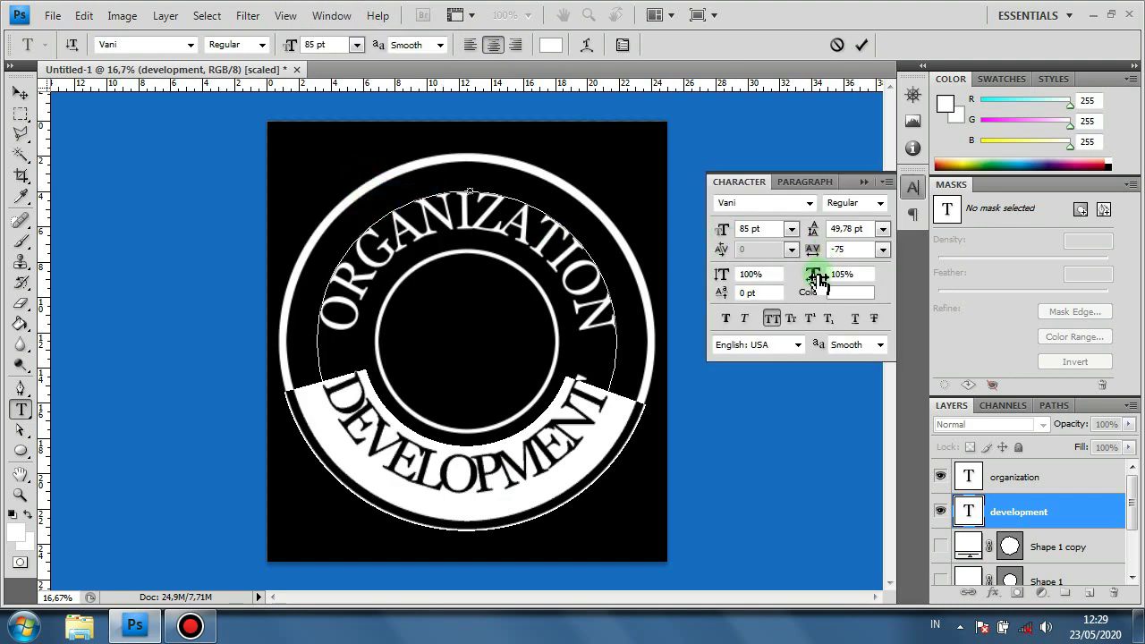
{"action": "left_click_drag", "start_coordinate": [814, 279], "coordinate": [813, 280]}
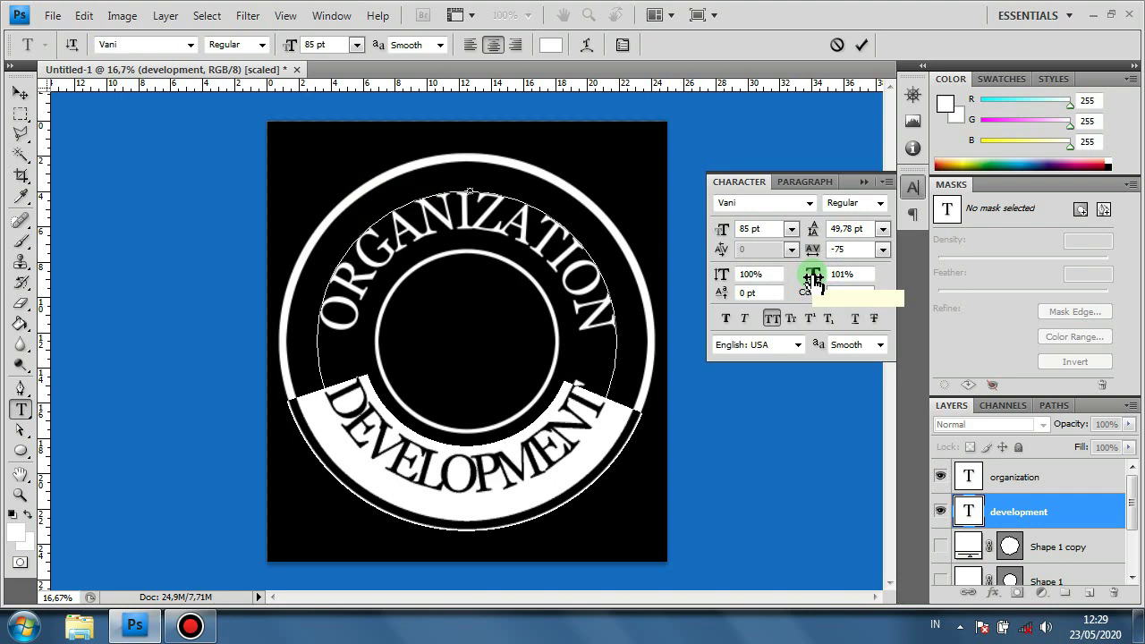
{"action": "left_click", "coordinate": [861, 47]}
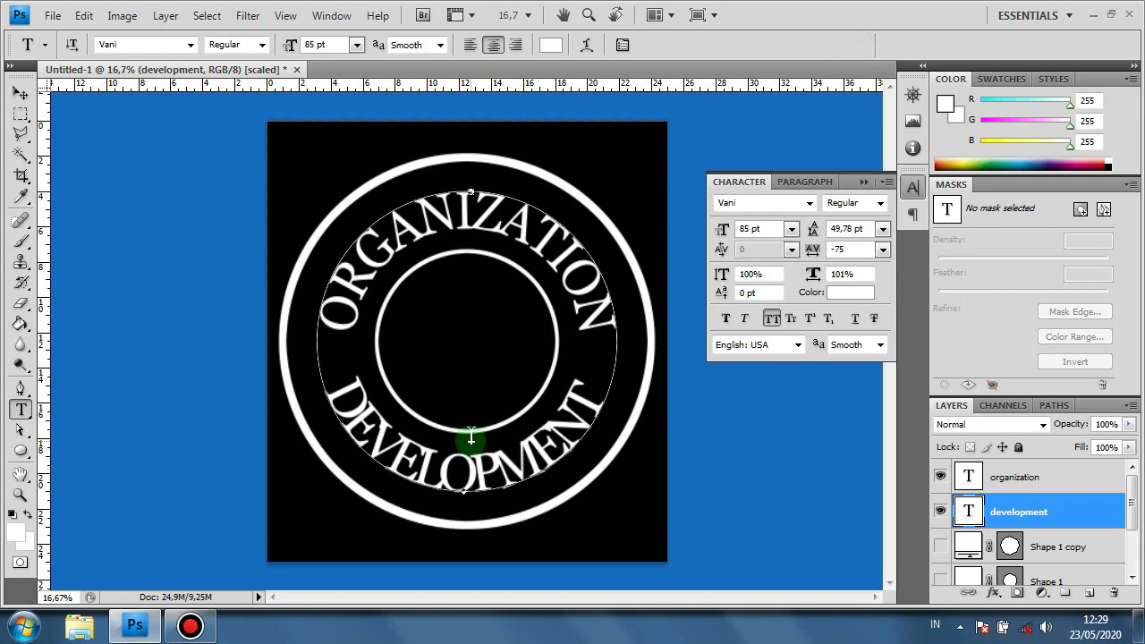
Set the horizontal scale of all the ORGANIZATION text to 85% and commit the change
{"action": "left_click", "coordinate": [1069, 482]}
{"action": "left_click", "coordinate": [452, 218]}
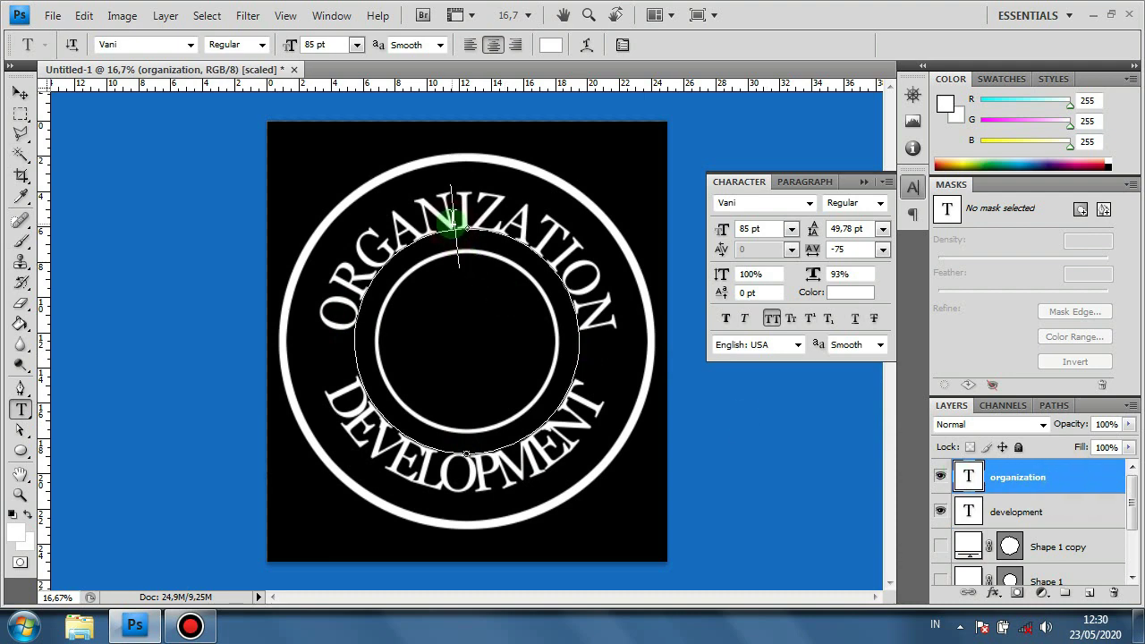
{"action": "key", "text": "ctrl+a"}
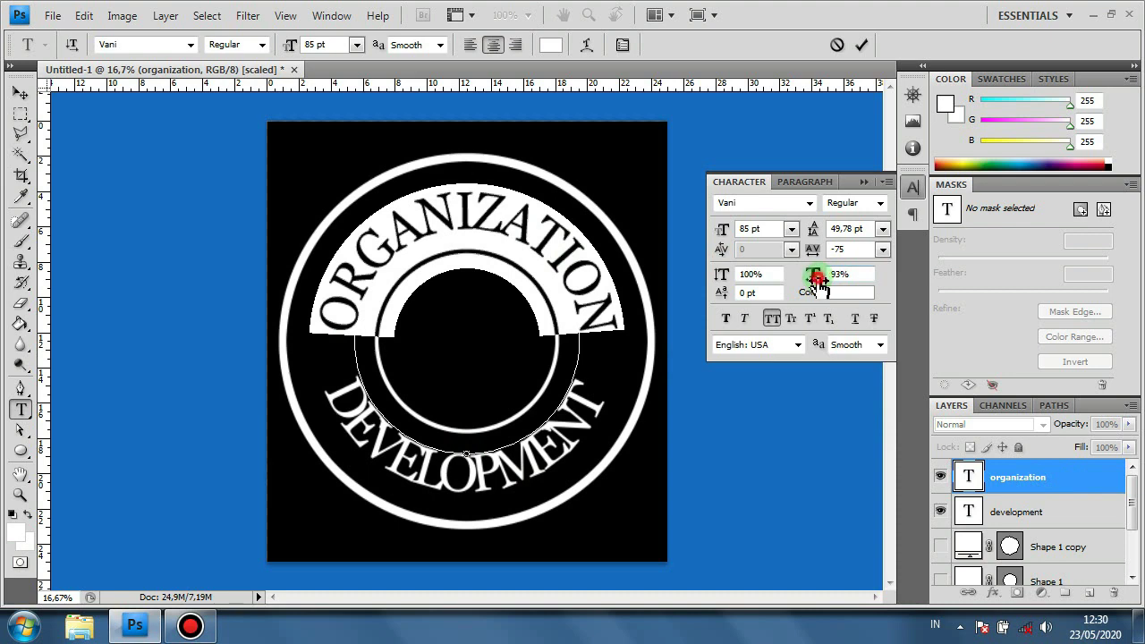
{"action": "left_click_drag", "start_coordinate": [819, 284], "coordinate": [812, 285]}
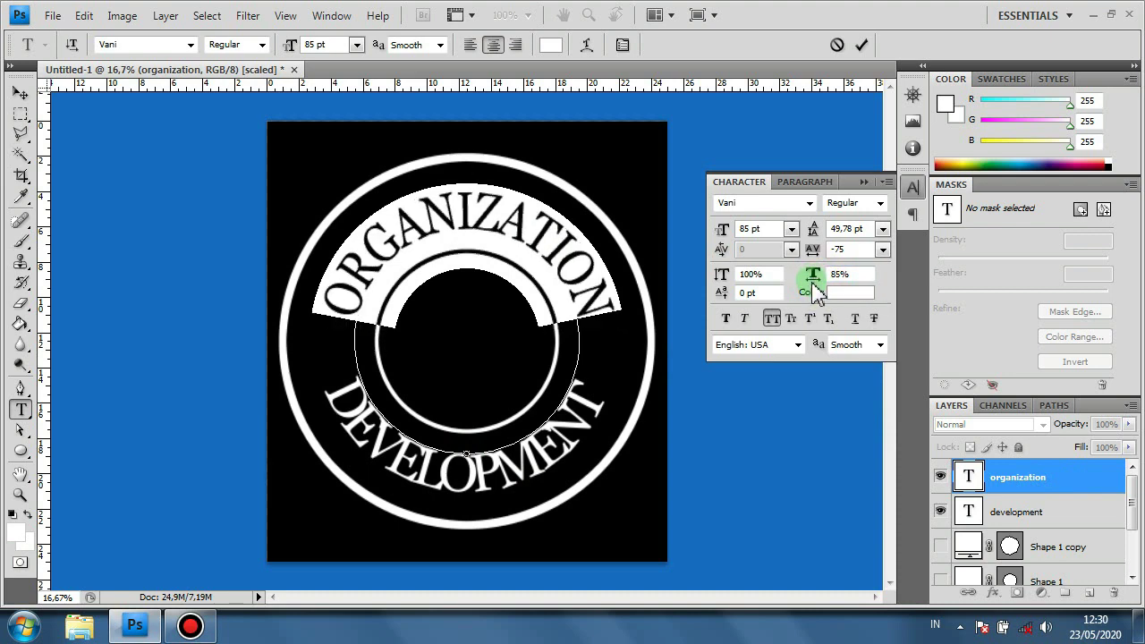
{"action": "left_click", "coordinate": [862, 45]}
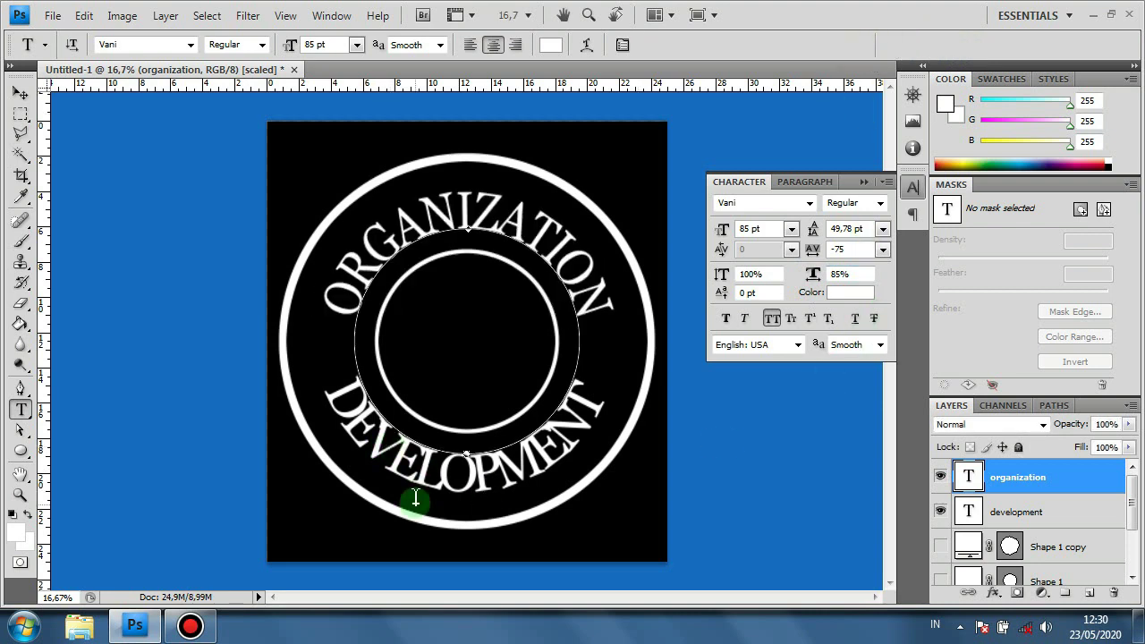
Compare the ends of ORGANIZATION using a temporary rectangular selection, and rotate the path text about 1.6° counter-clockwise around the circle's centre
{"action": "left_click", "coordinate": [22, 114]}
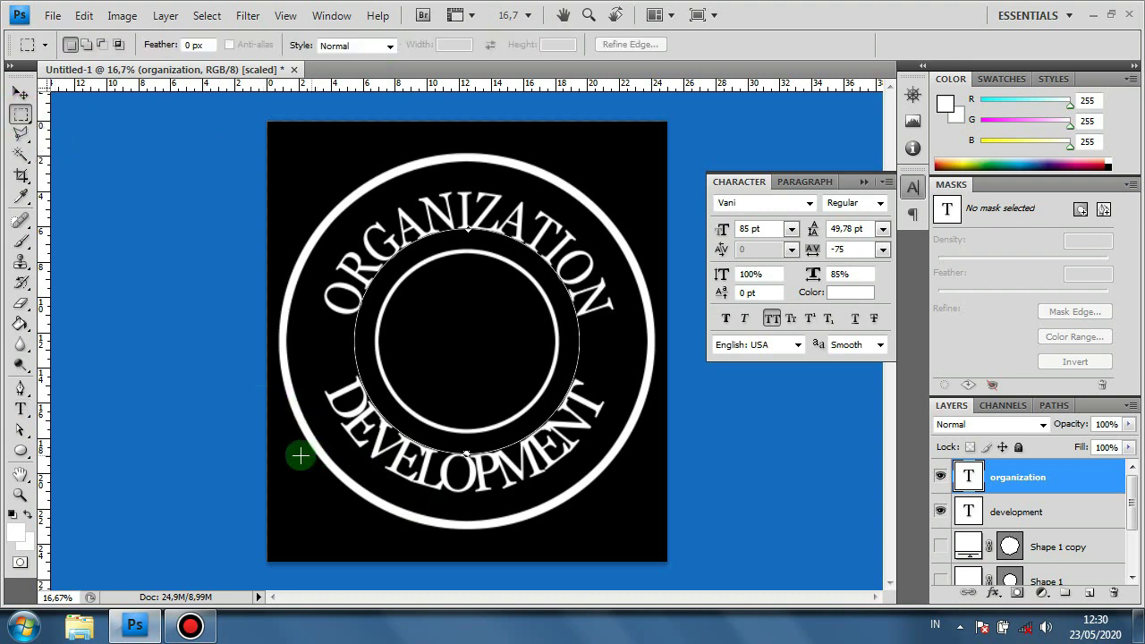
{"action": "left_click_drag", "start_coordinate": [282, 445], "coordinate": [629, 382]}
{"action": "left_click", "coordinate": [591, 375]}
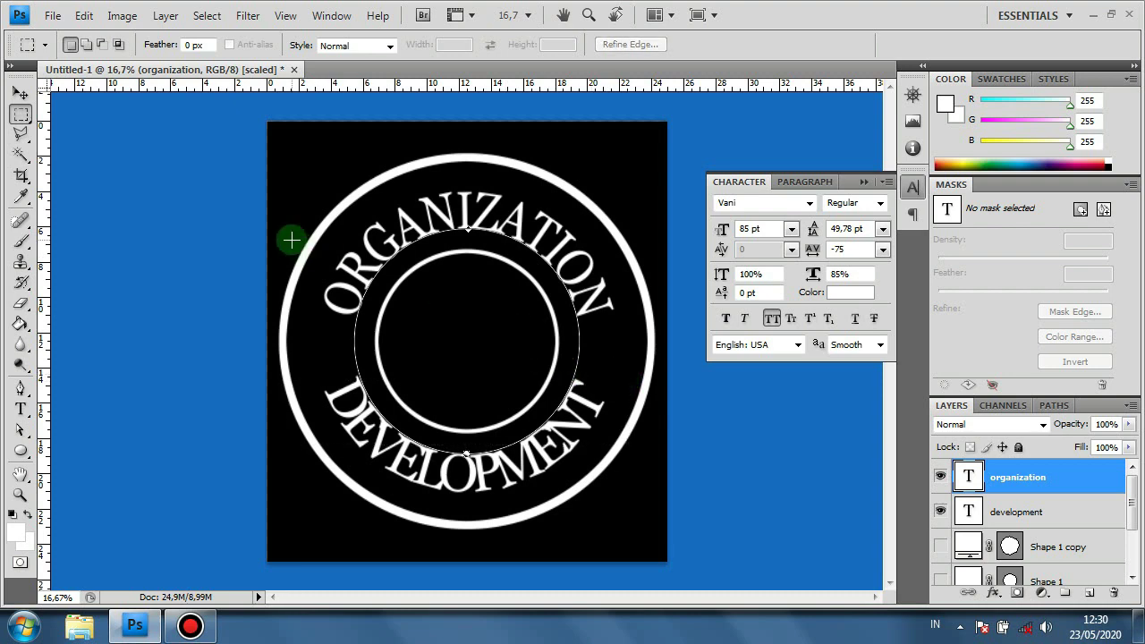
{"action": "left_click_drag", "start_coordinate": [292, 240], "coordinate": [625, 319]}
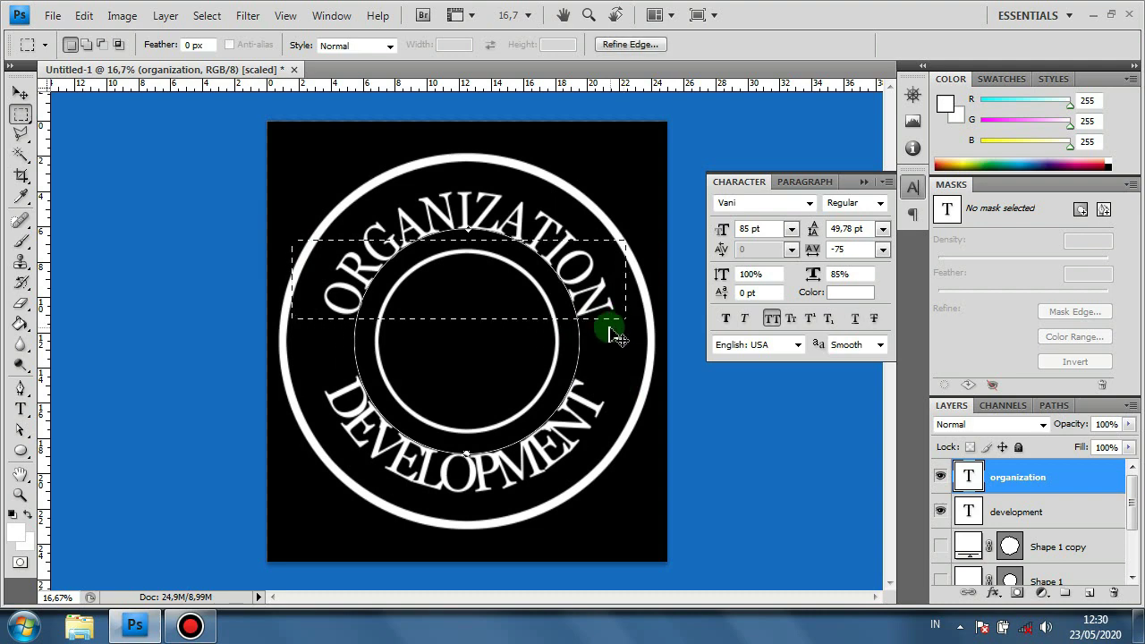
{"action": "key", "text": "ctrl+d"}
{"action": "key", "text": "ctrl+t"}
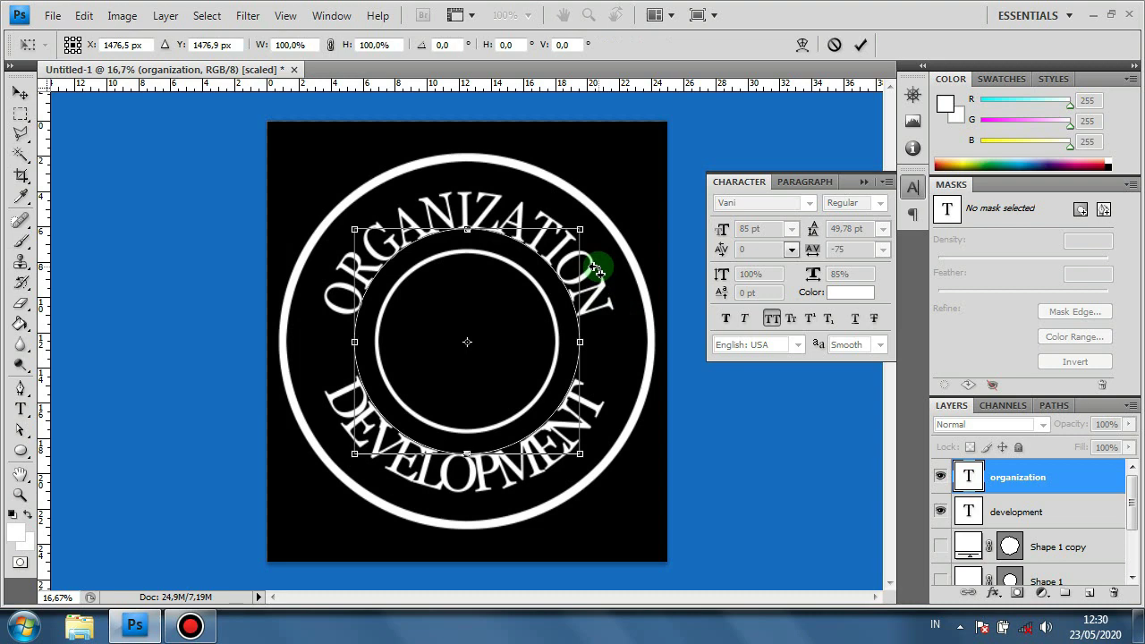
{"action": "left_click_drag", "start_coordinate": [594, 266], "coordinate": [596, 258]}
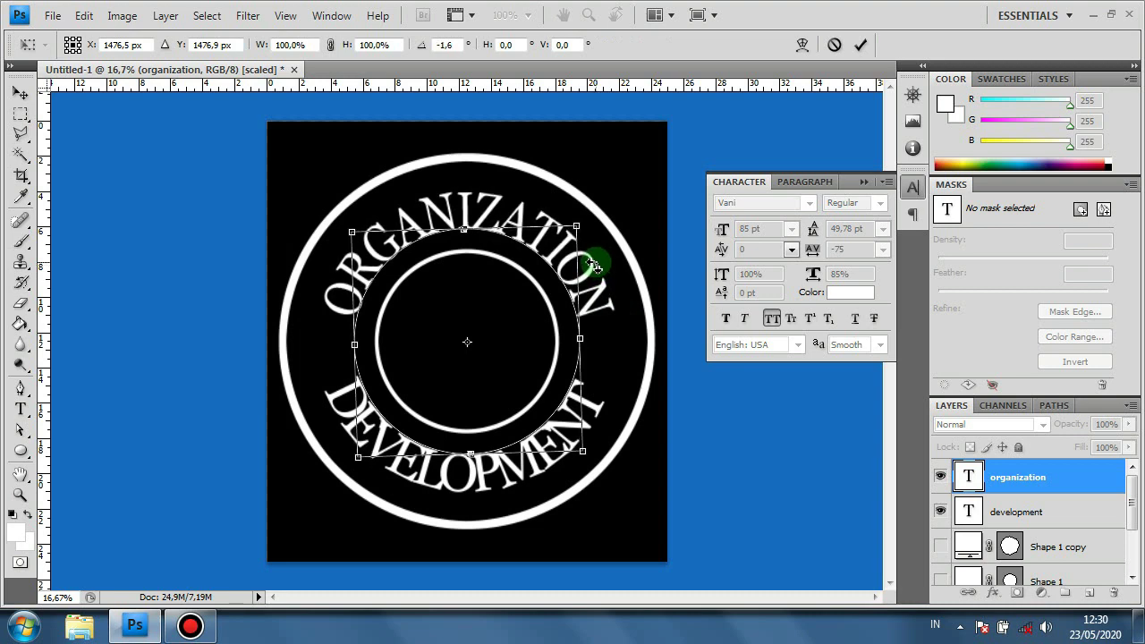
{"action": "left_click", "coordinate": [860, 45]}
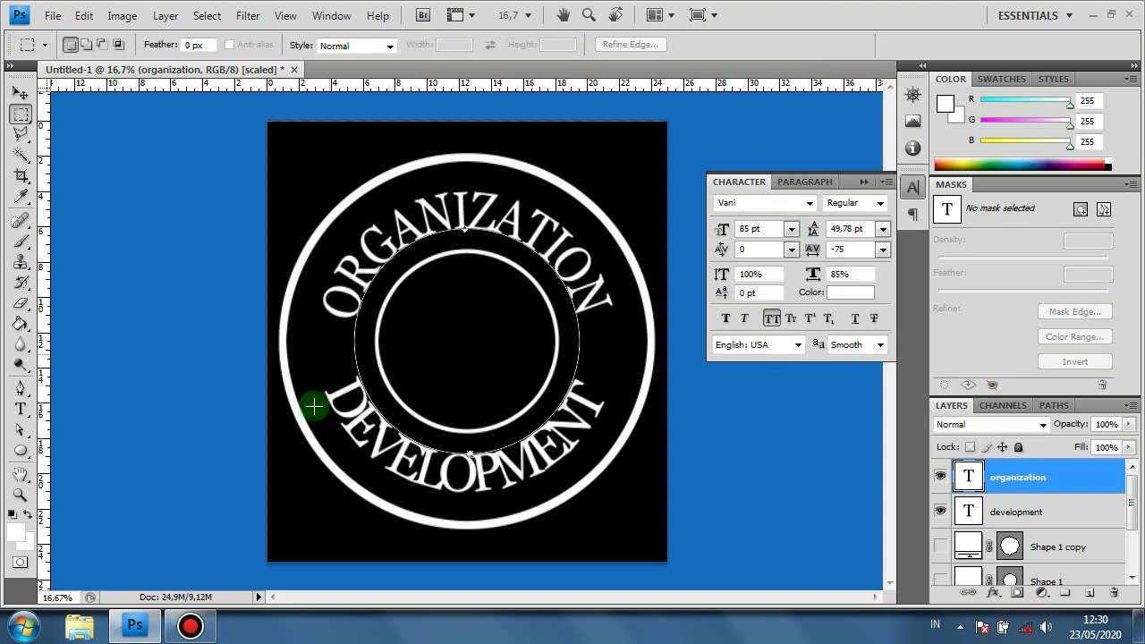
Recheck the ends of ORGANIZATION with a temporary selection, rotate the path text about 1.5° clockwise, and collapse the character settings
{"action": "left_click_drag", "start_coordinate": [287, 240], "coordinate": [624, 315]}
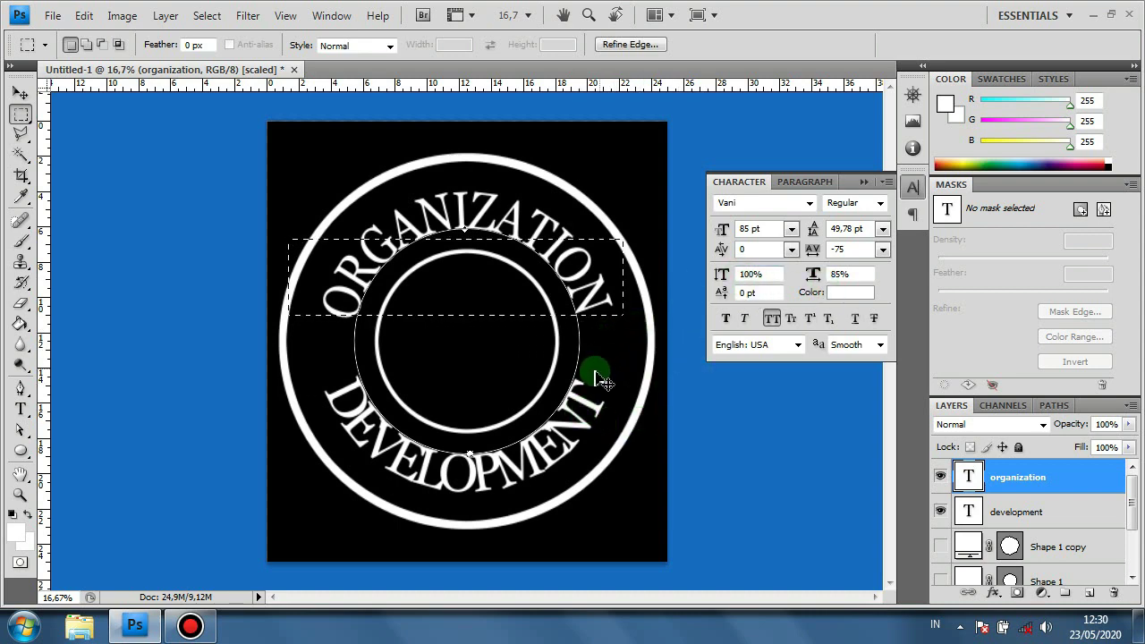
{"action": "key", "text": "ctrl+d"}
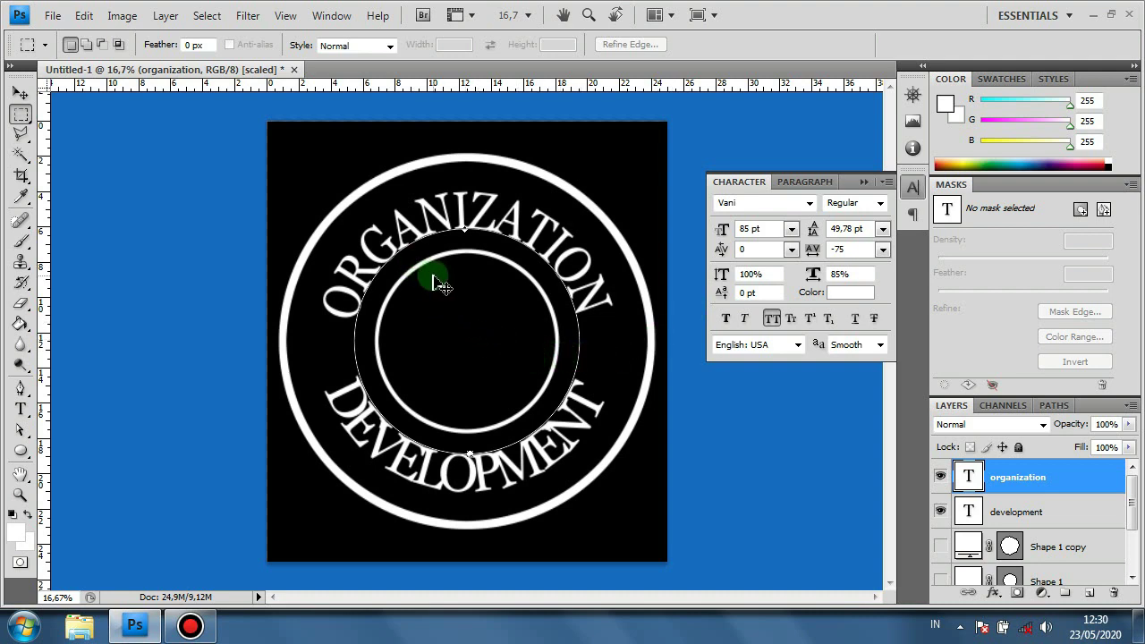
{"action": "key", "text": "ctrl+t"}
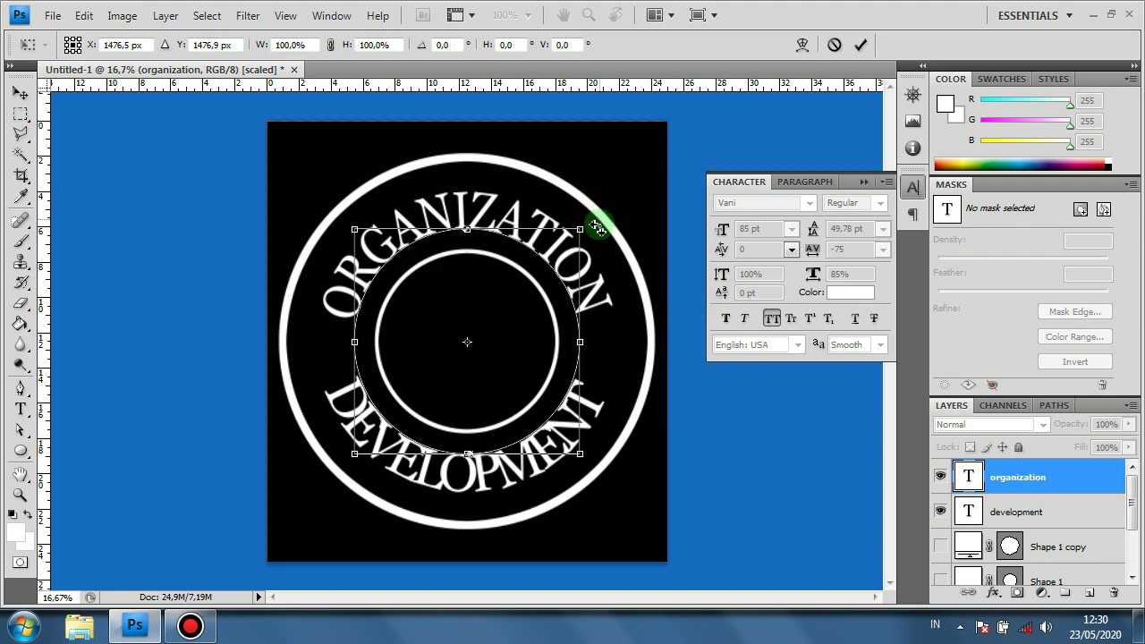
{"action": "left_click_drag", "start_coordinate": [597, 228], "coordinate": [603, 223]}
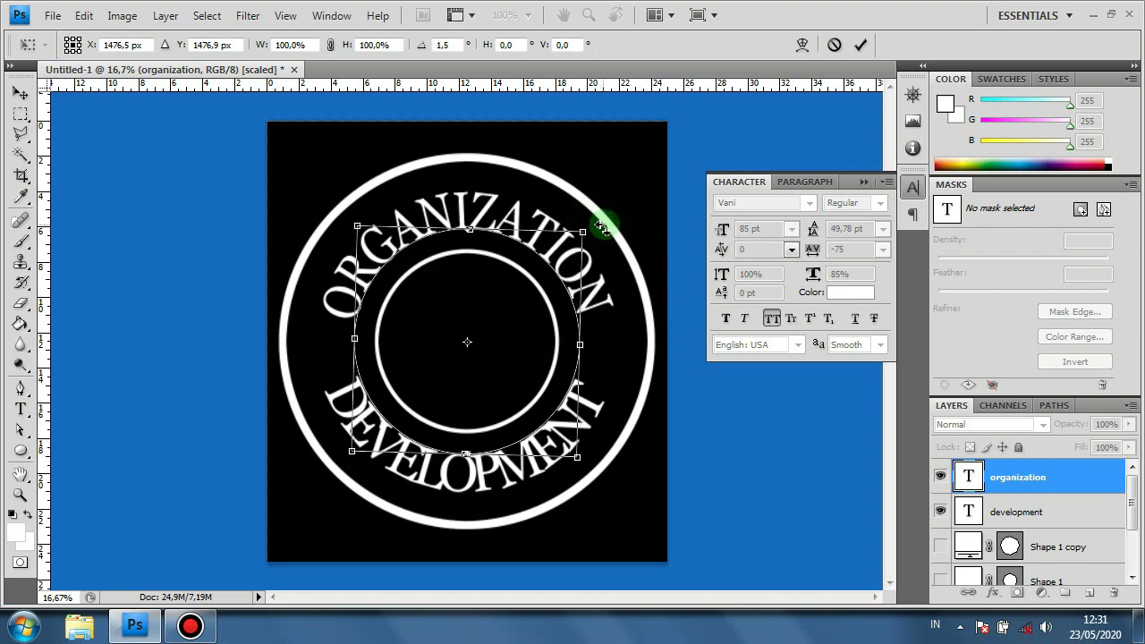
{"action": "left_click", "coordinate": [861, 43]}
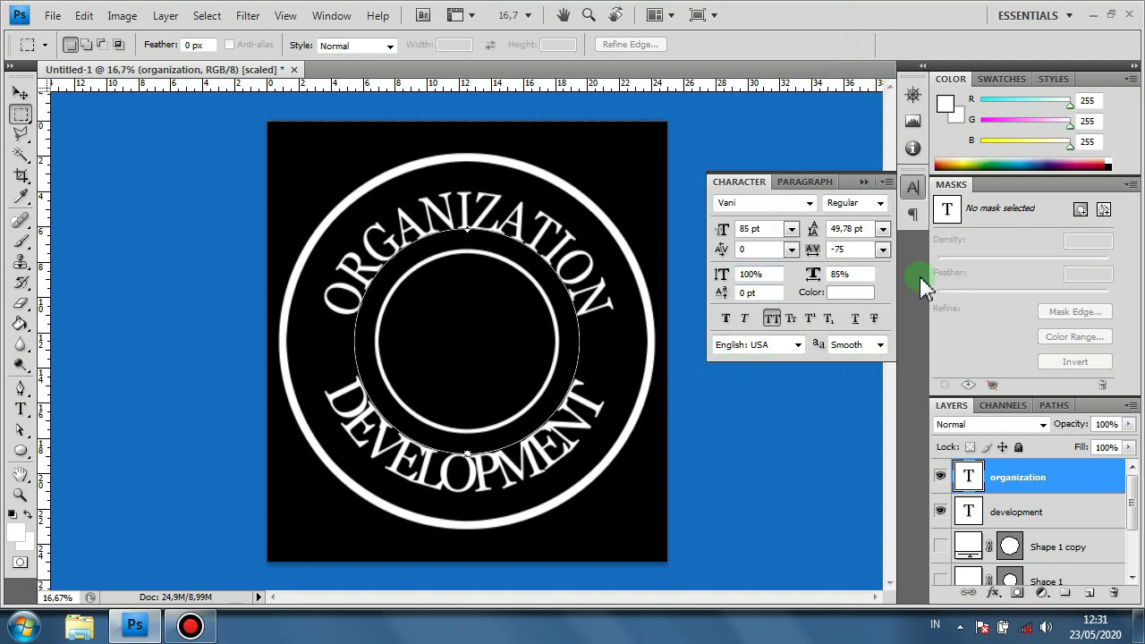
{"action": "left_click", "coordinate": [866, 183]}
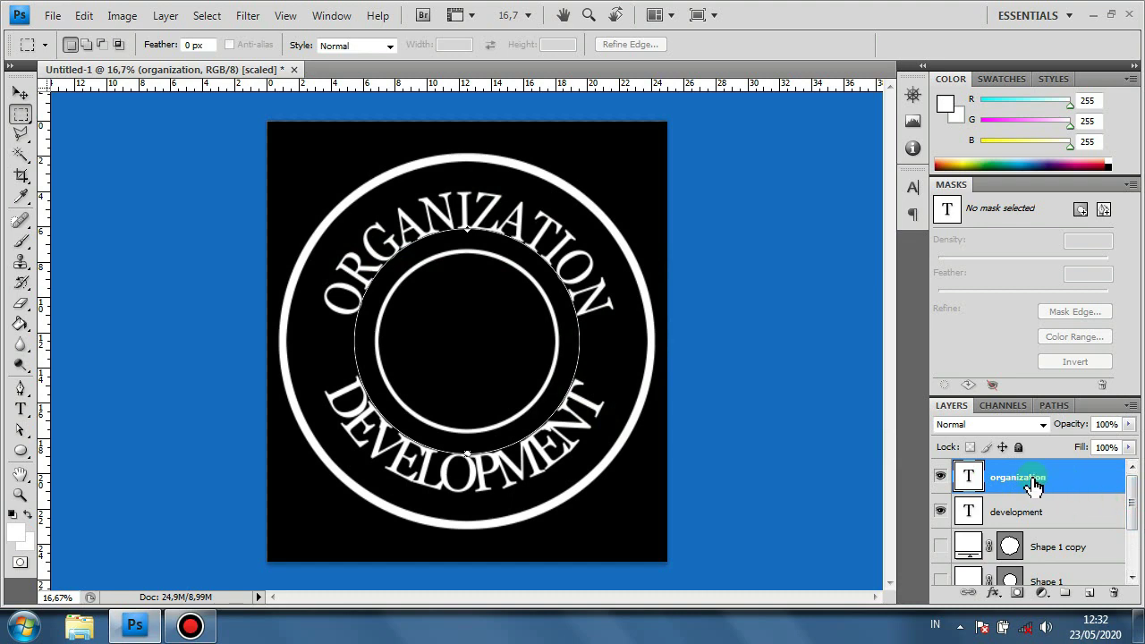
Merge the organization text layer with the hidden Shape 1 layer into a single raster layer
{"action": "left_click", "coordinate": [1067, 580], "text": "ctrl"}
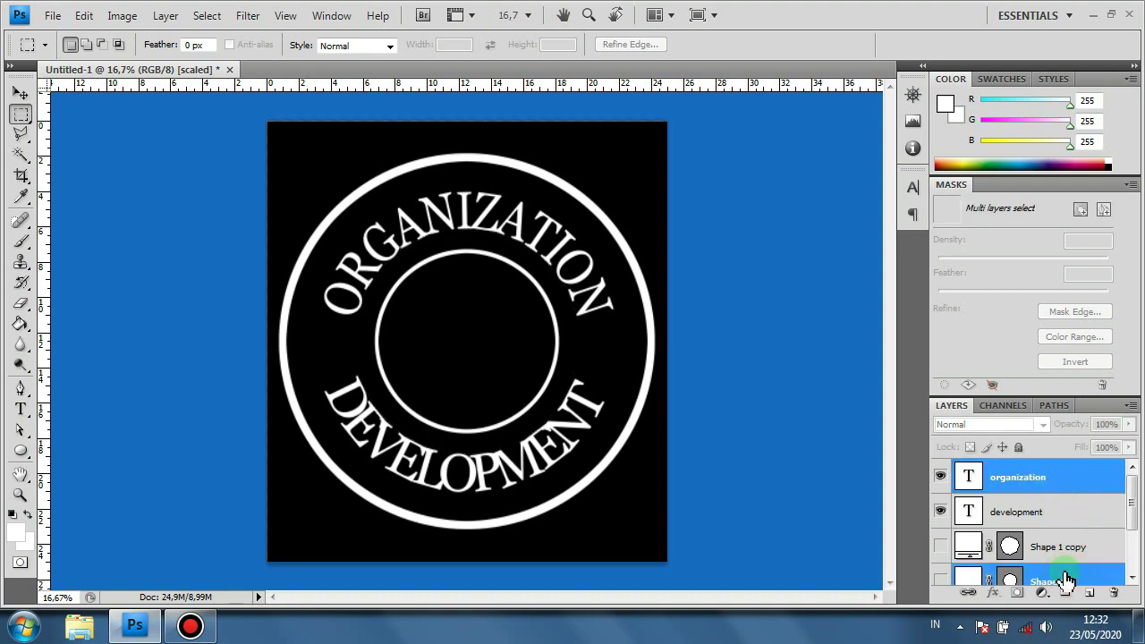
{"action": "right_click", "coordinate": [1067, 580]}
{"action": "left_click", "coordinate": [1009, 519]}
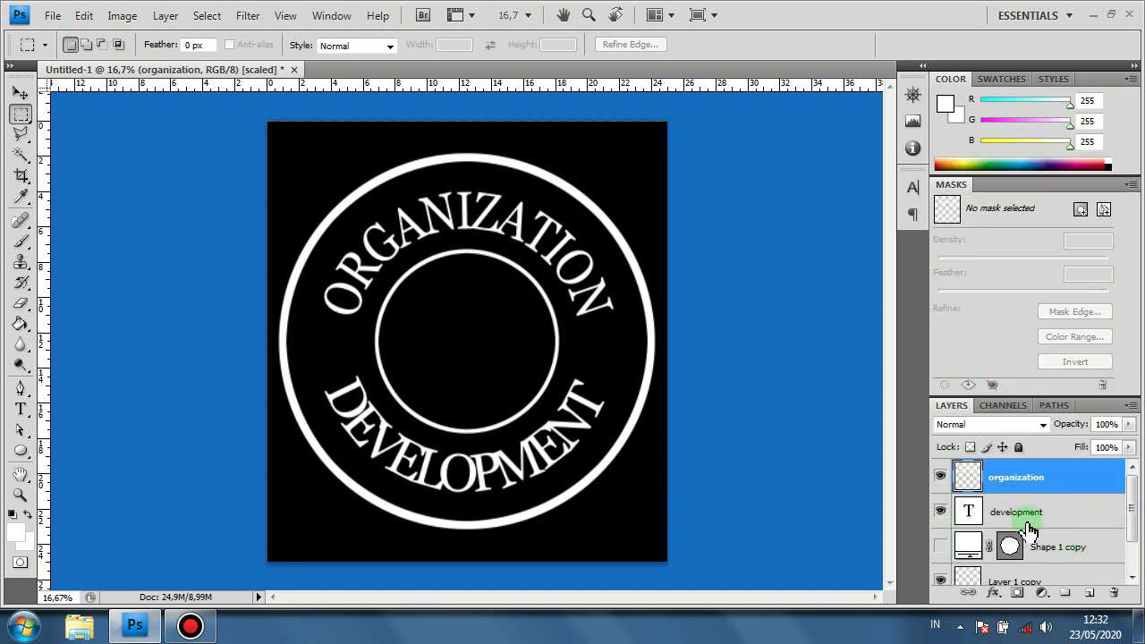
Merge the development text layer with the hidden Shape 1 copy layer, and toggle the organization layer's visibility to check its content
{"action": "left_click", "coordinate": [1023, 519]}
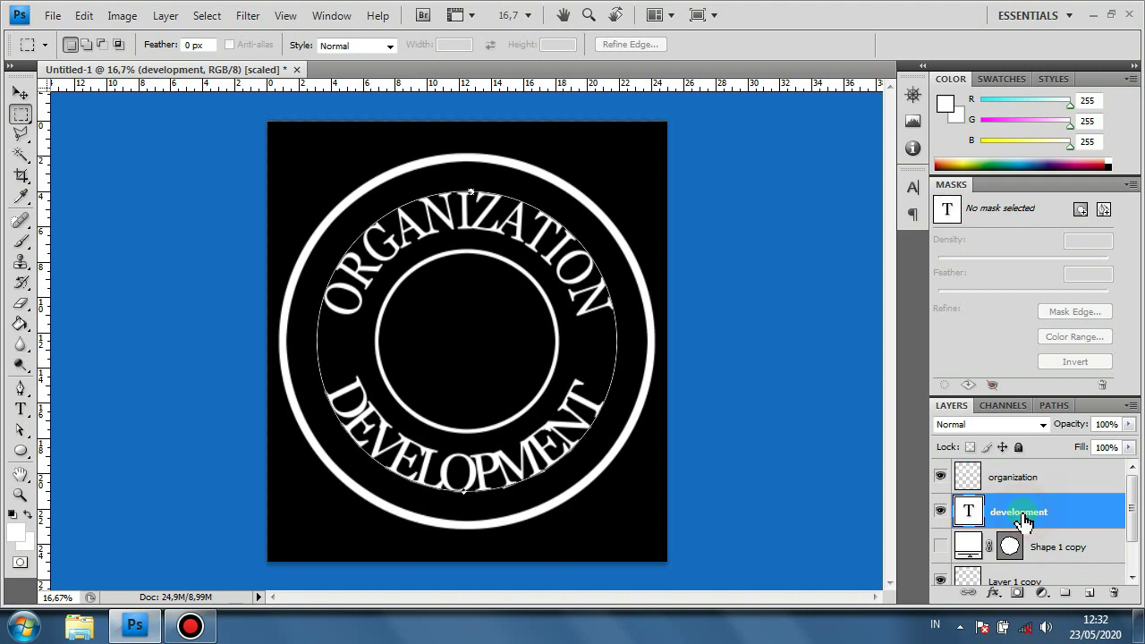
{"action": "left_click", "coordinate": [1062, 555], "text": "ctrl"}
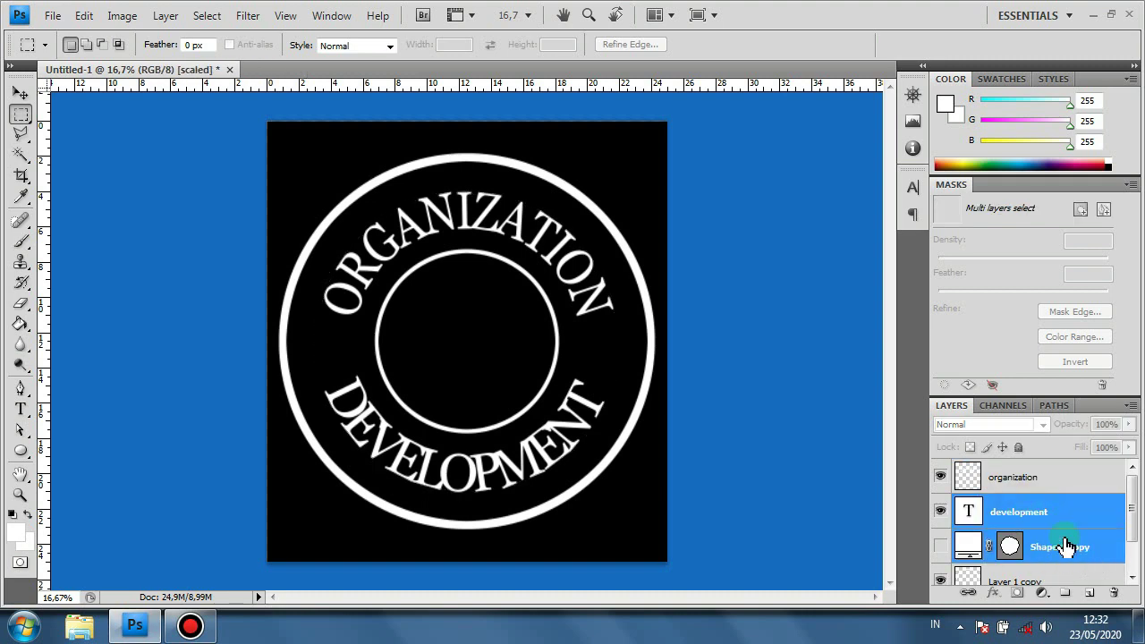
{"action": "right_click", "coordinate": [1066, 547]}
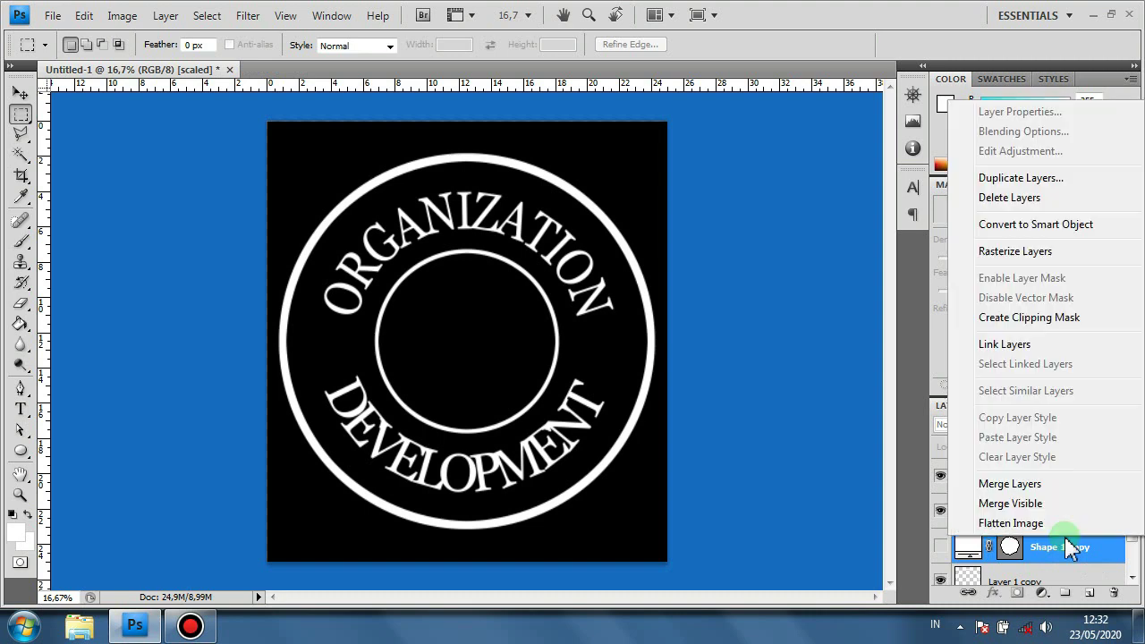
{"action": "left_click", "coordinate": [1017, 484]}
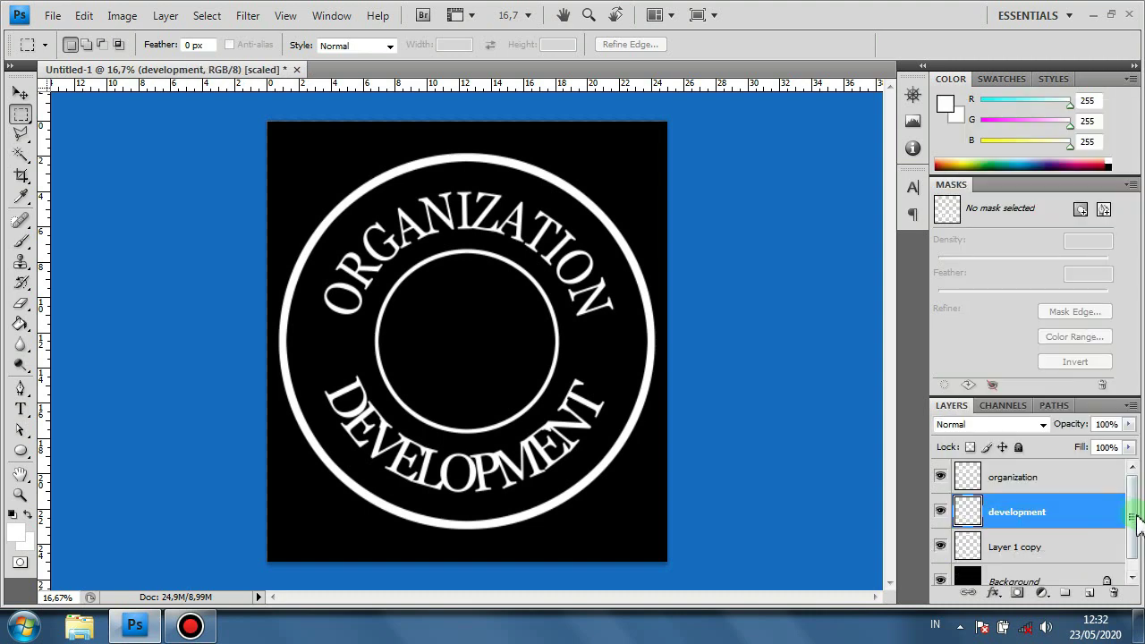
{"action": "left_click", "coordinate": [940, 479]}
{"action": "left_click", "coordinate": [940, 479]}
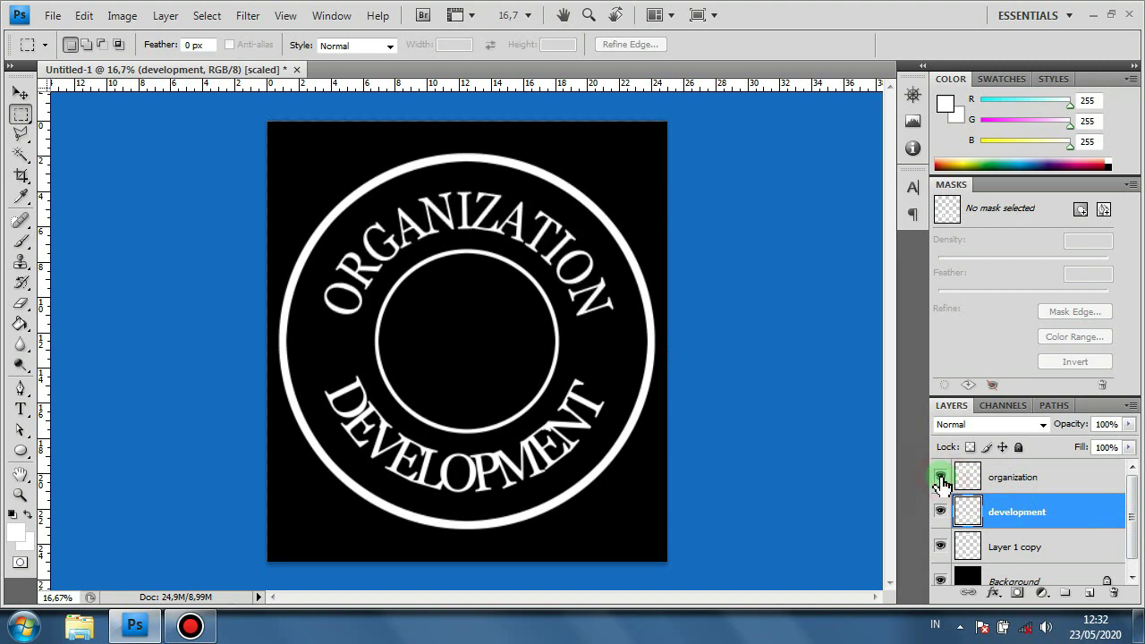
Merge the organization and development layers into one layer, and toggle its visibility to check that it holds both words
{"action": "left_click", "coordinate": [1025, 479], "text": "shift"}
{"action": "right_click", "coordinate": [1024, 480]}
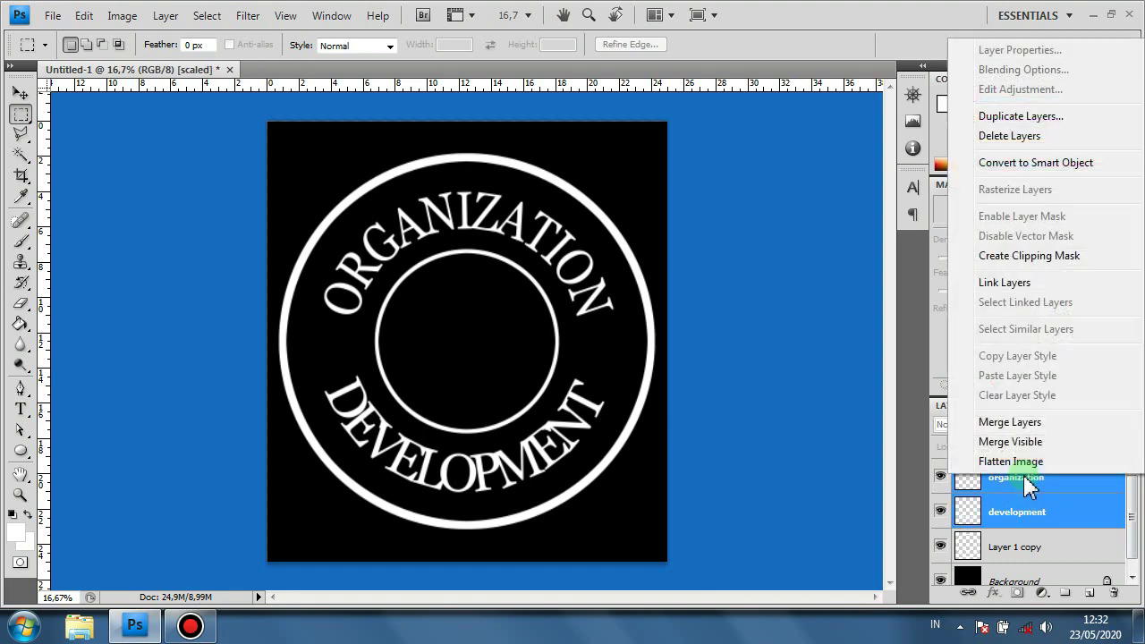
{"action": "left_click", "coordinate": [1035, 428]}
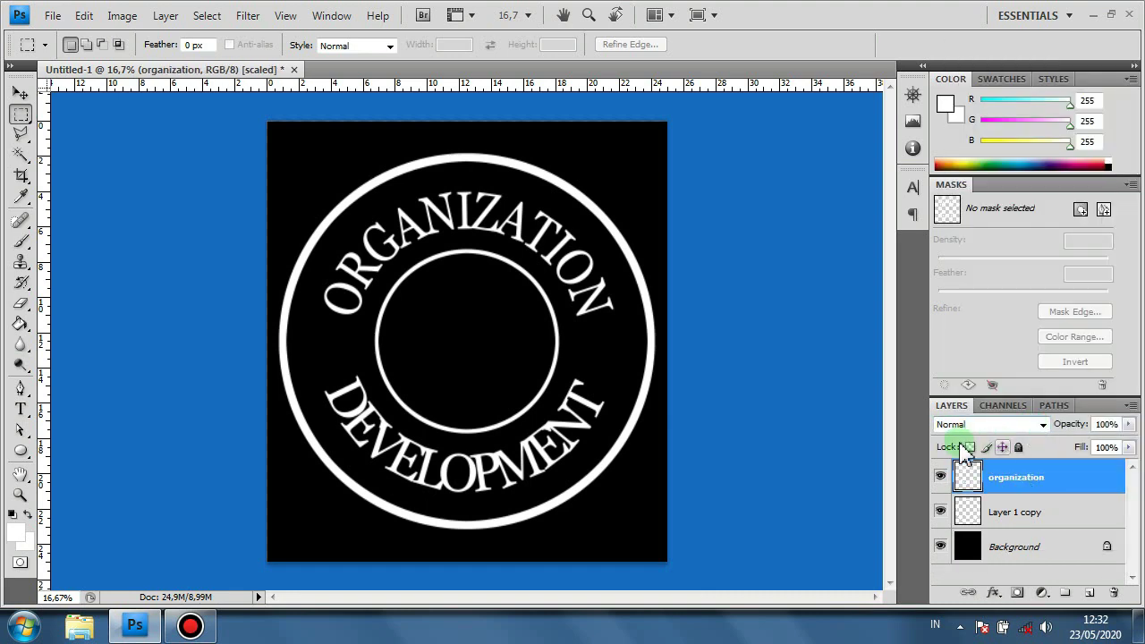
{"action": "left_click", "coordinate": [941, 480]}
{"action": "left_click", "coordinate": [941, 481]}
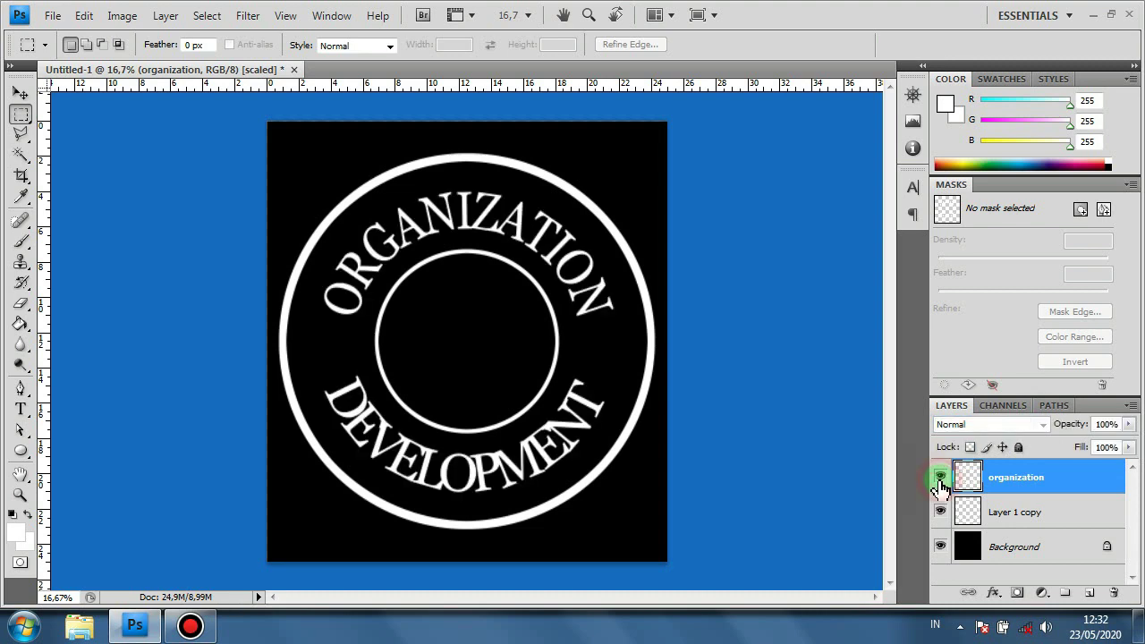
Merge the combined text layer with the rings on Layer 1 copy, and toggle the merged layer's visibility to check it
{"action": "left_click", "coordinate": [1038, 517]}
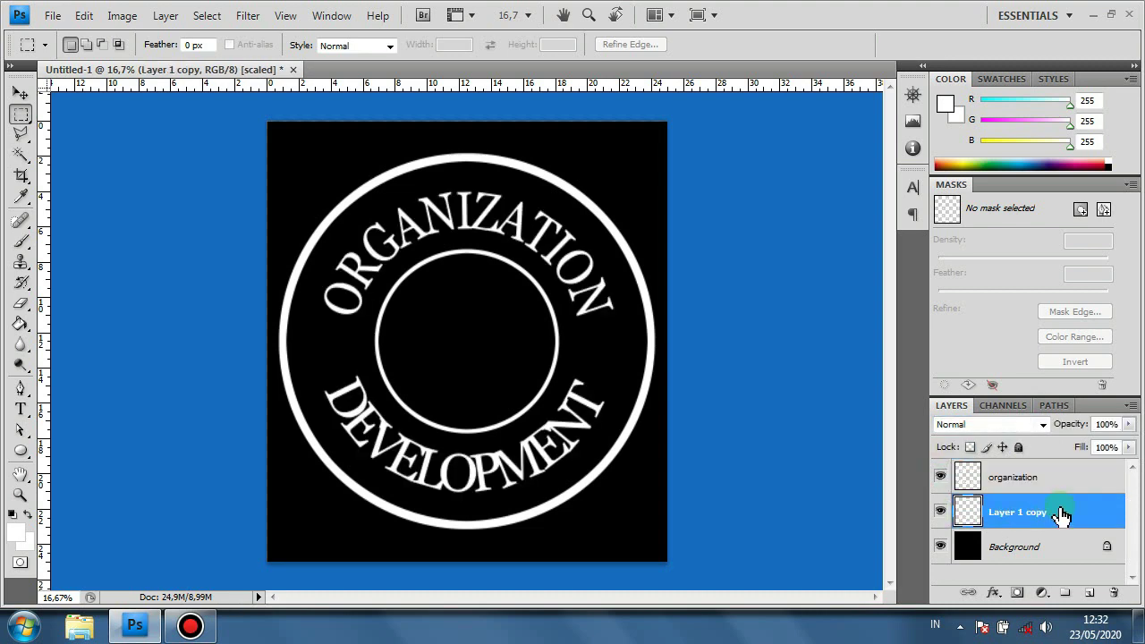
{"action": "left_click", "coordinate": [1007, 486]}
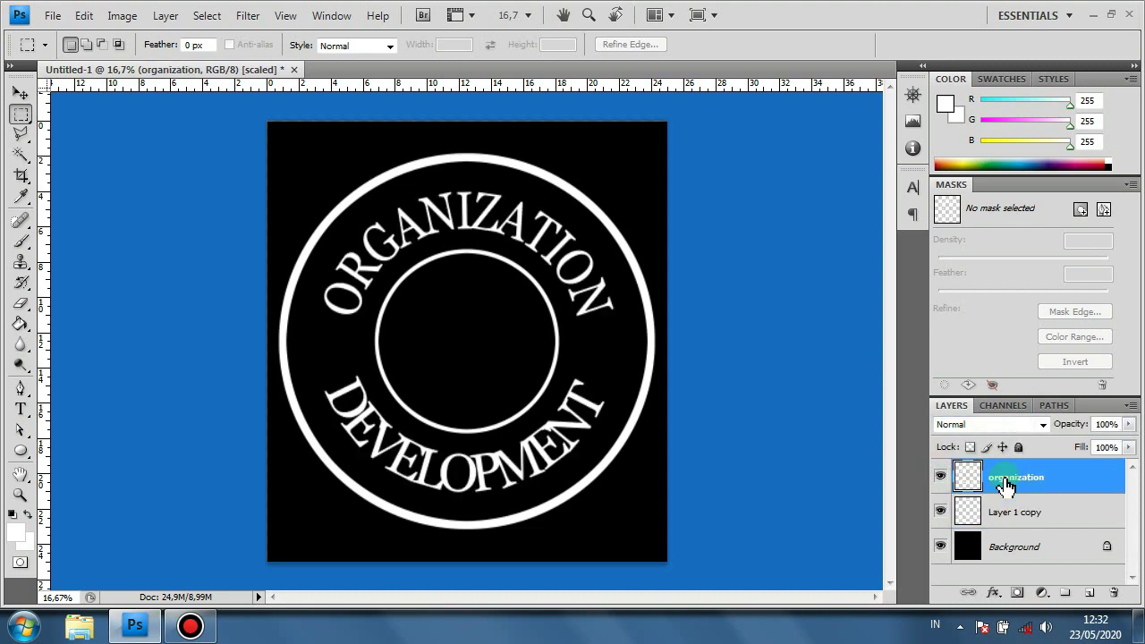
{"action": "left_click", "coordinate": [1048, 511], "text": "shift"}
{"action": "right_click", "coordinate": [1045, 507]}
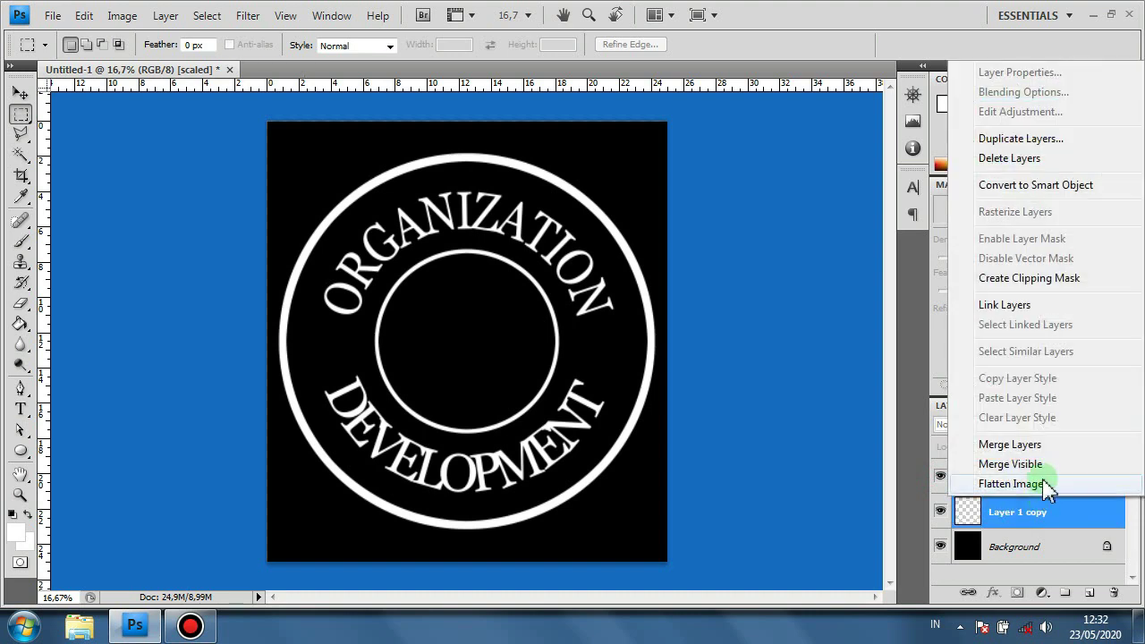
{"action": "left_click", "coordinate": [1029, 447]}
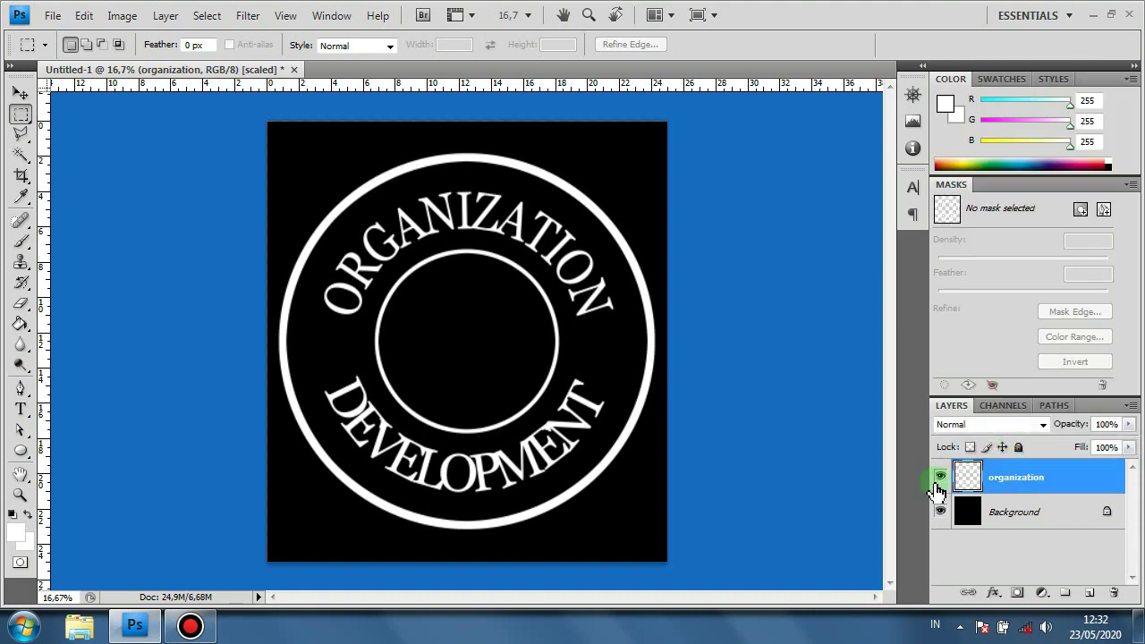
{"action": "left_click", "coordinate": [941, 479]}
{"action": "left_click", "coordinate": [941, 479]}
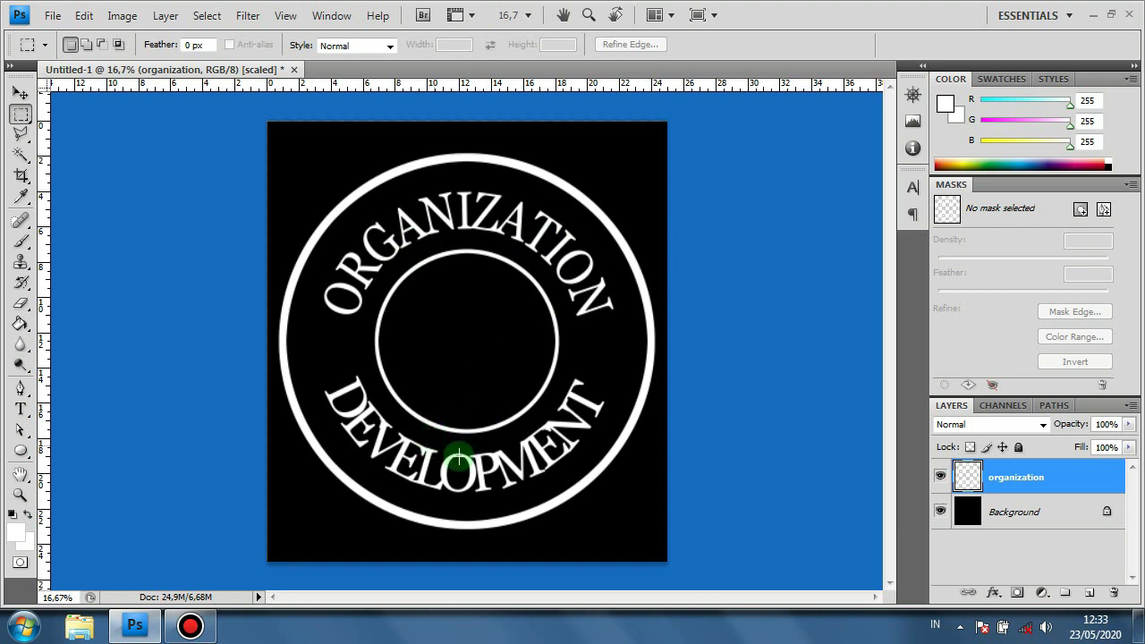
On a new layer, draw a white custom star shape about 3 cm wide between the left ends of ORGANIZATION and DEVELOPMENT
{"action": "left_click", "coordinate": [1091, 594]}
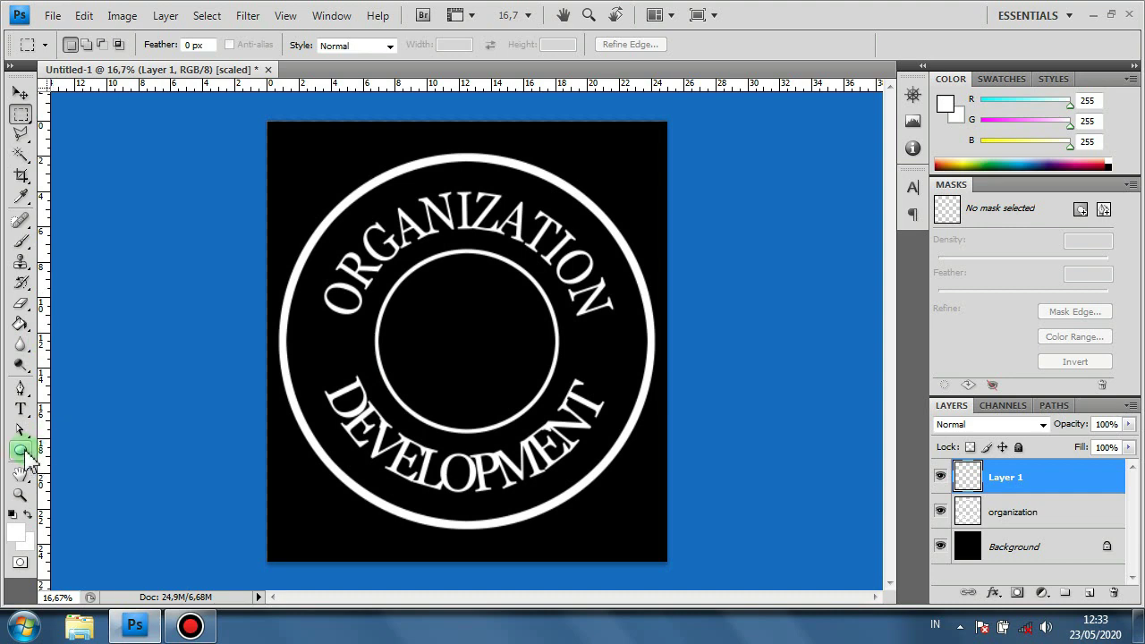
{"action": "left_click_drag", "start_coordinate": [22, 450], "coordinate": [119, 549]}
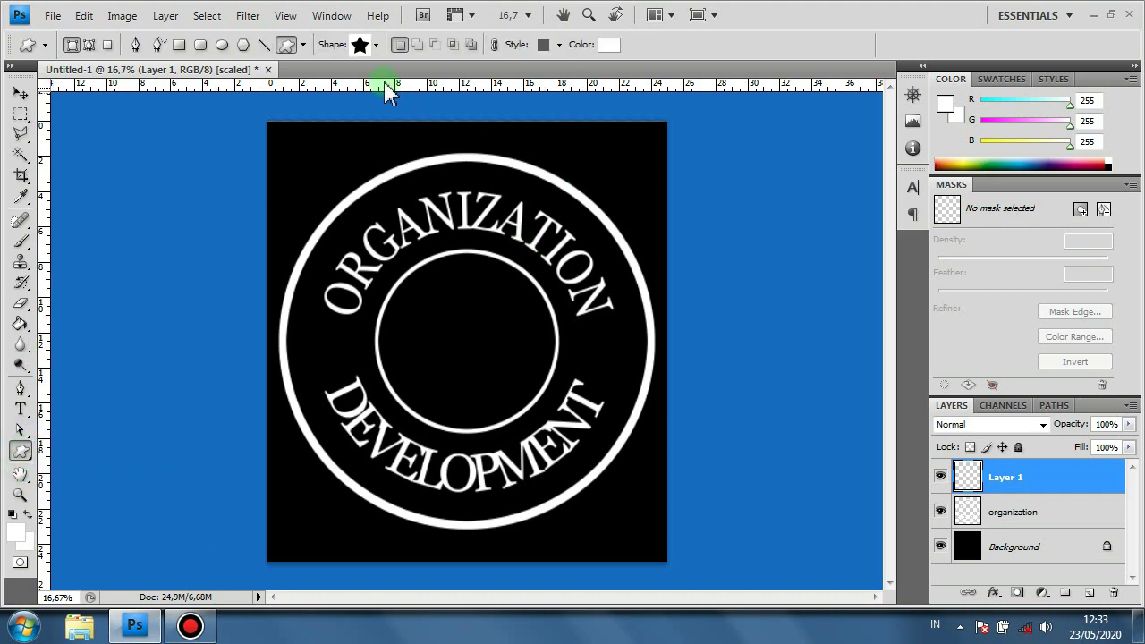
{"action": "left_click", "coordinate": [377, 46]}
{"action": "left_click_drag", "start_coordinate": [443, 89], "coordinate": [461, 106]}
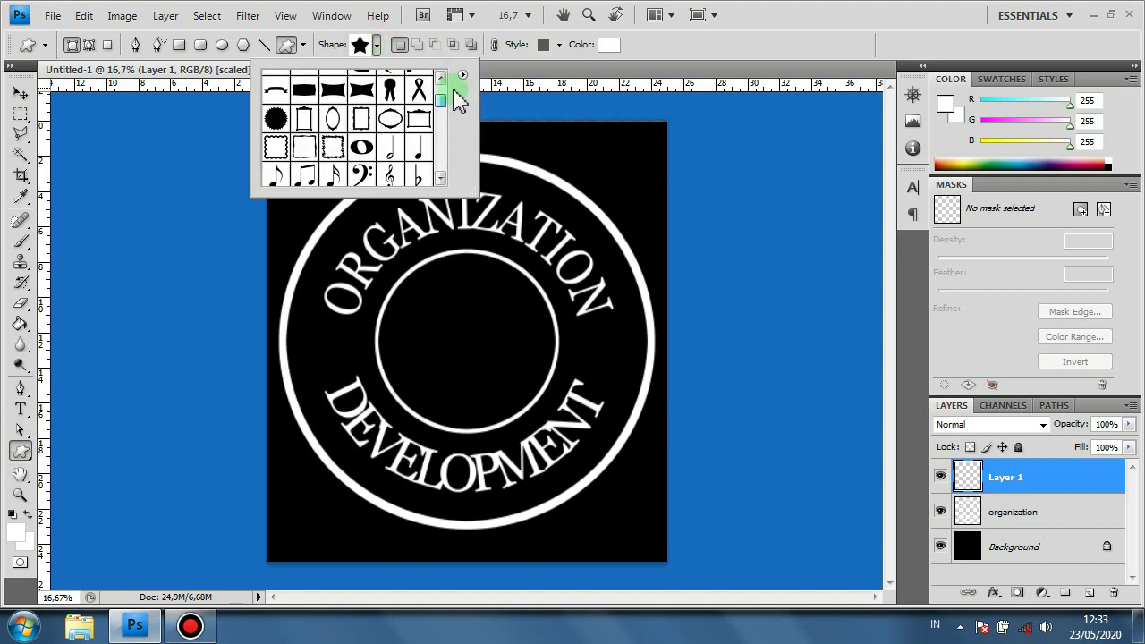
{"action": "left_click", "coordinate": [363, 45]}
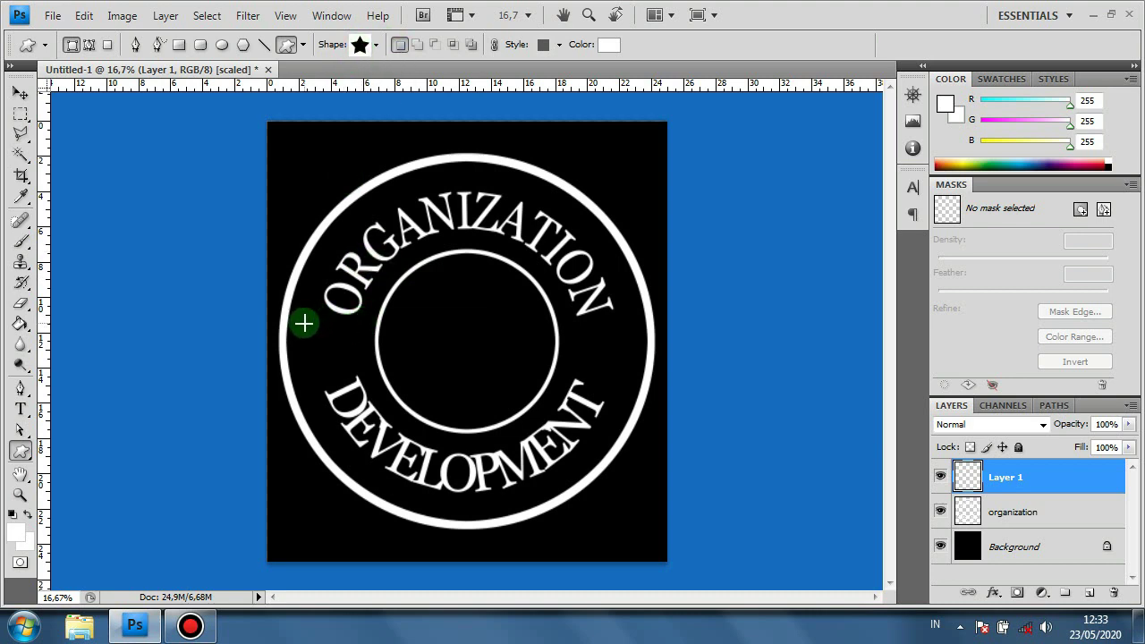
{"action": "left_click_drag", "start_coordinate": [308, 316], "coordinate": [365, 367]}
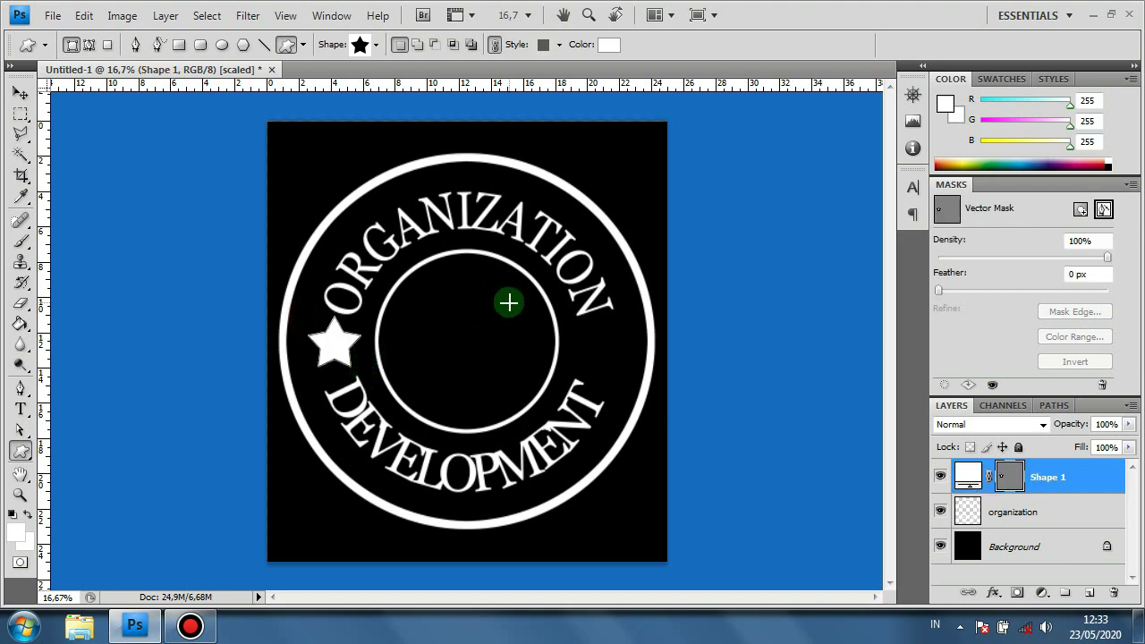
Nudge the star slightly down and left to about X 476.7 px, Y 1500.5 px, centring it in the gap between the words
{"action": "key", "text": "ctrl+t"}
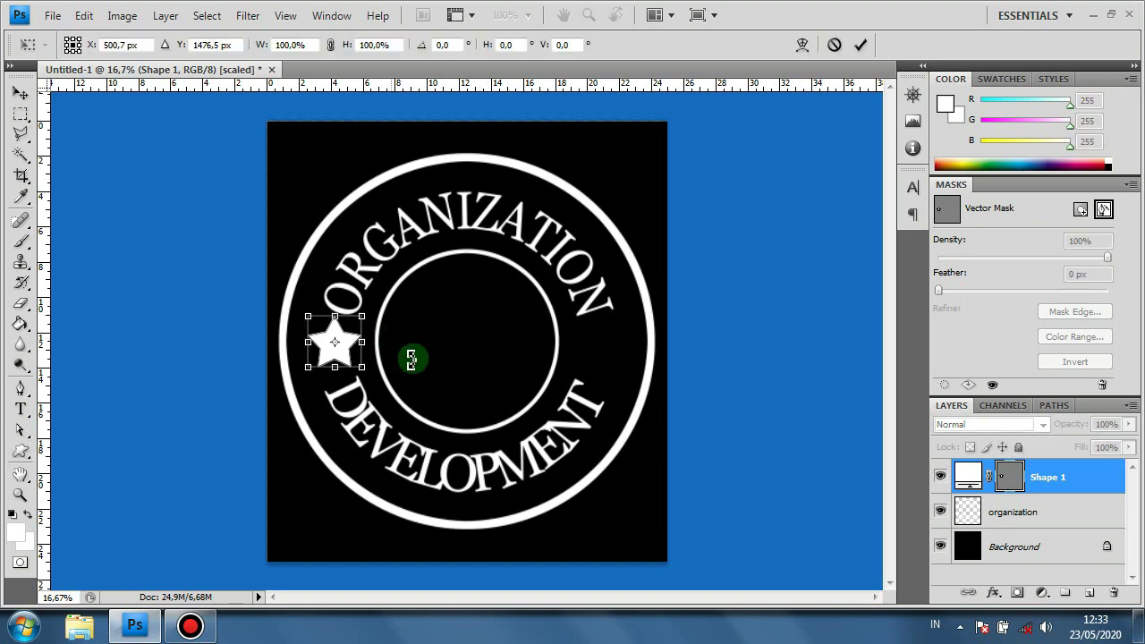
{"action": "key", "text": "Down"}
{"action": "key", "text": "Down"}
{"action": "key", "text": "Down"}
{"action": "key", "text": "Down"}
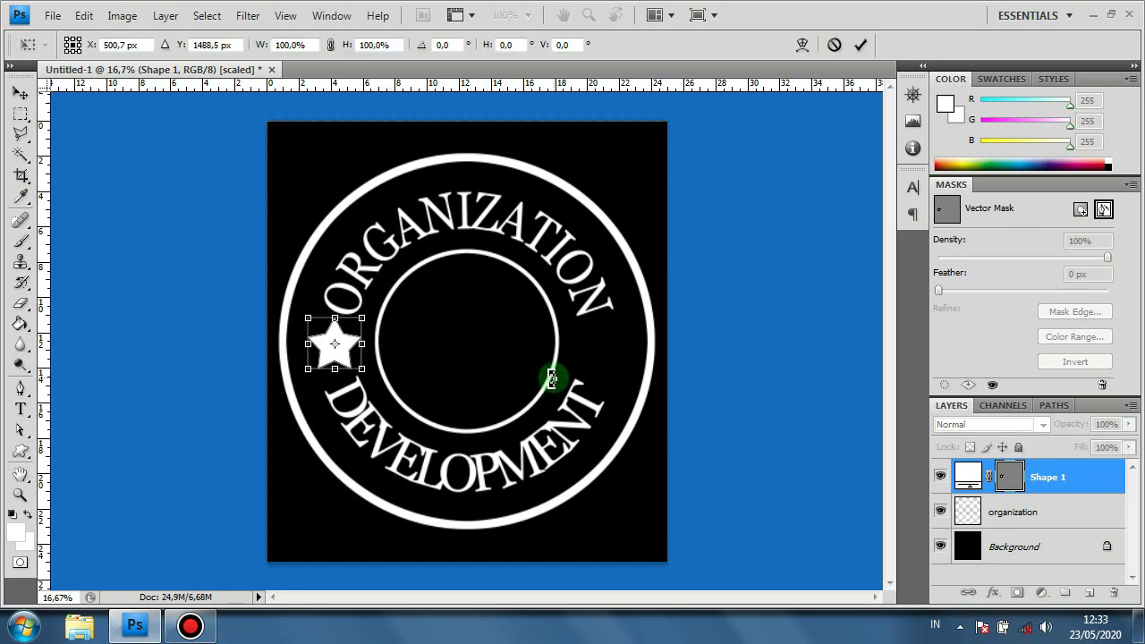
{"action": "key", "text": "Left"}
{"action": "key", "text": "Left"}
{"action": "key", "text": "Left"}
{"action": "key", "text": "Left"}
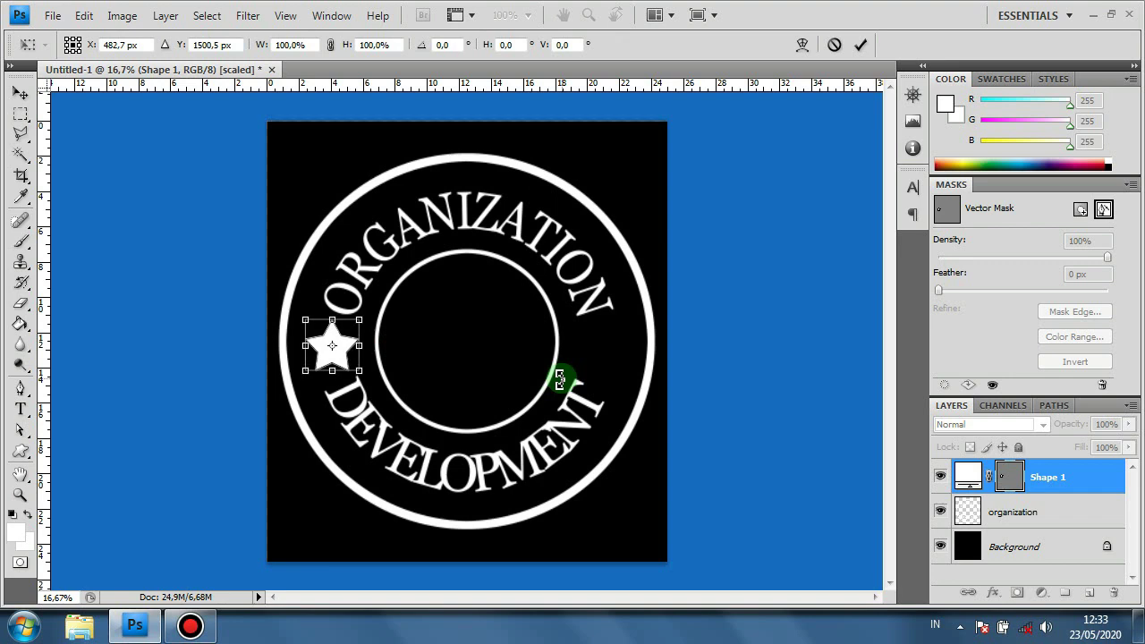
{"action": "key", "text": "Down"}
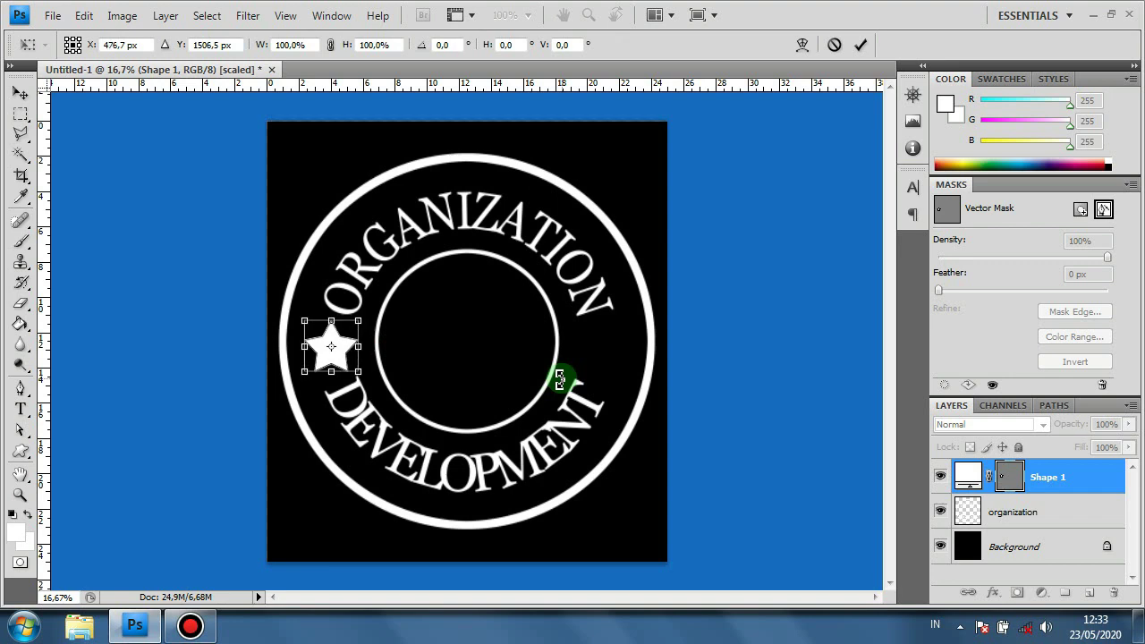
{"action": "key", "text": "Up"}
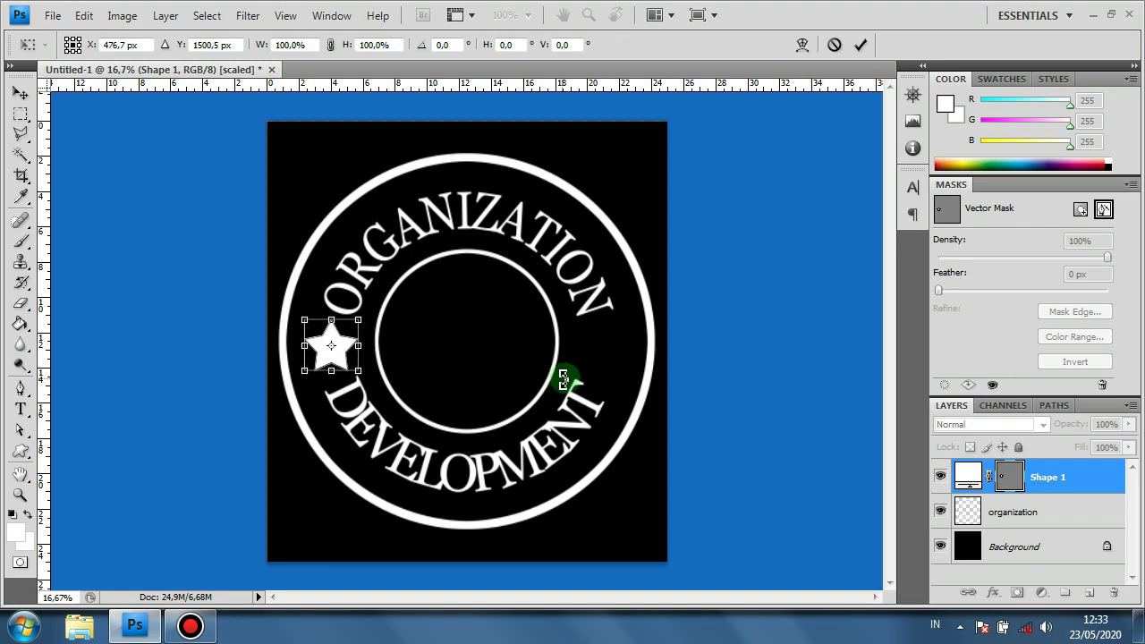
{"action": "left_click", "coordinate": [866, 45]}
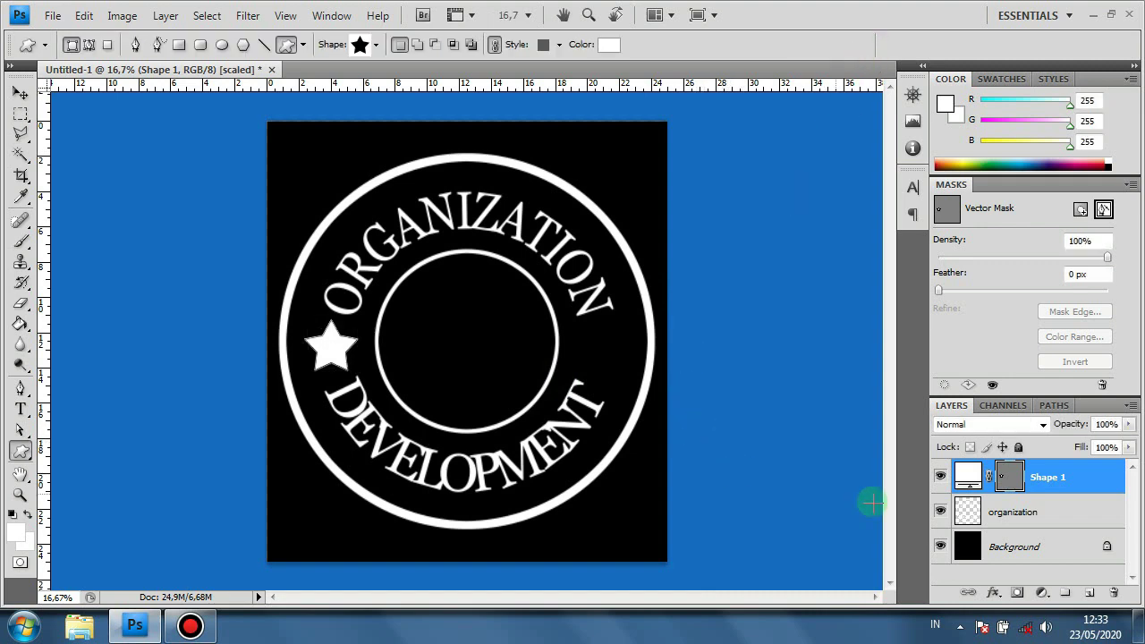
Give the star layer a dark yellow Color Overlay at 100% opacity and a Satin effect in Multiply mode at 50% opacity
{"action": "double_click", "coordinate": [1070, 484]}
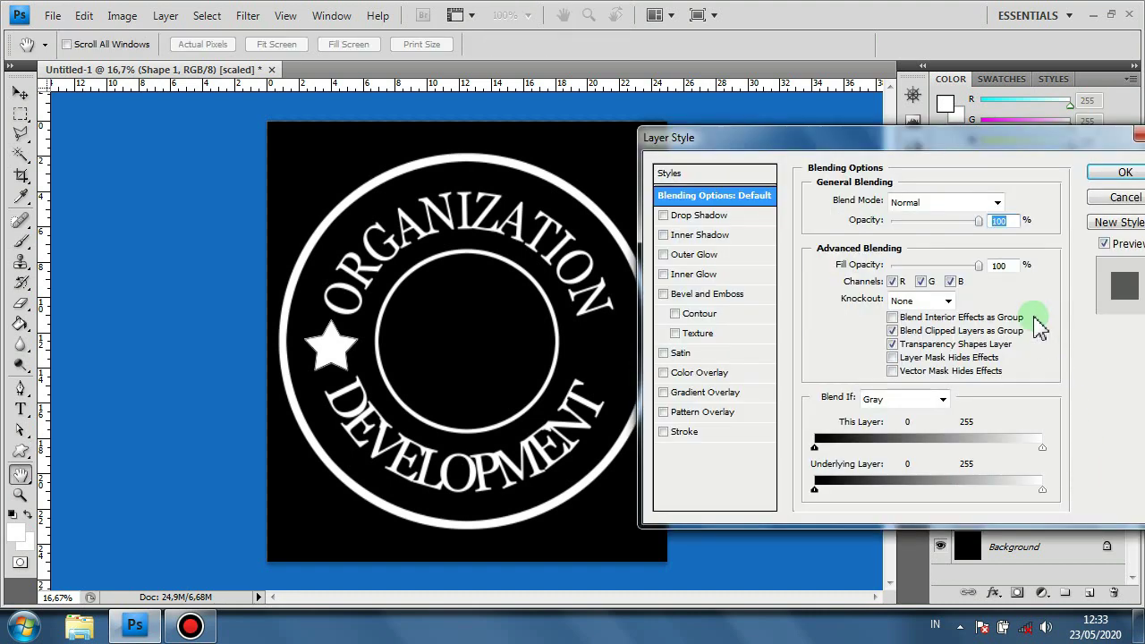
{"action": "left_click", "coordinate": [702, 373]}
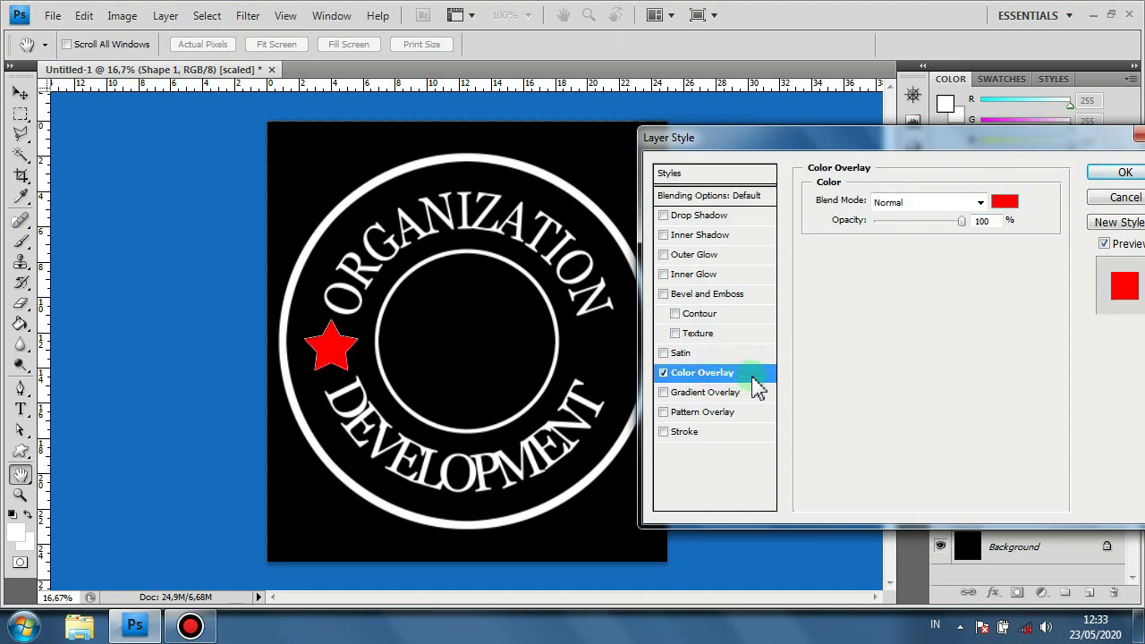
{"action": "left_click", "coordinate": [1004, 203]}
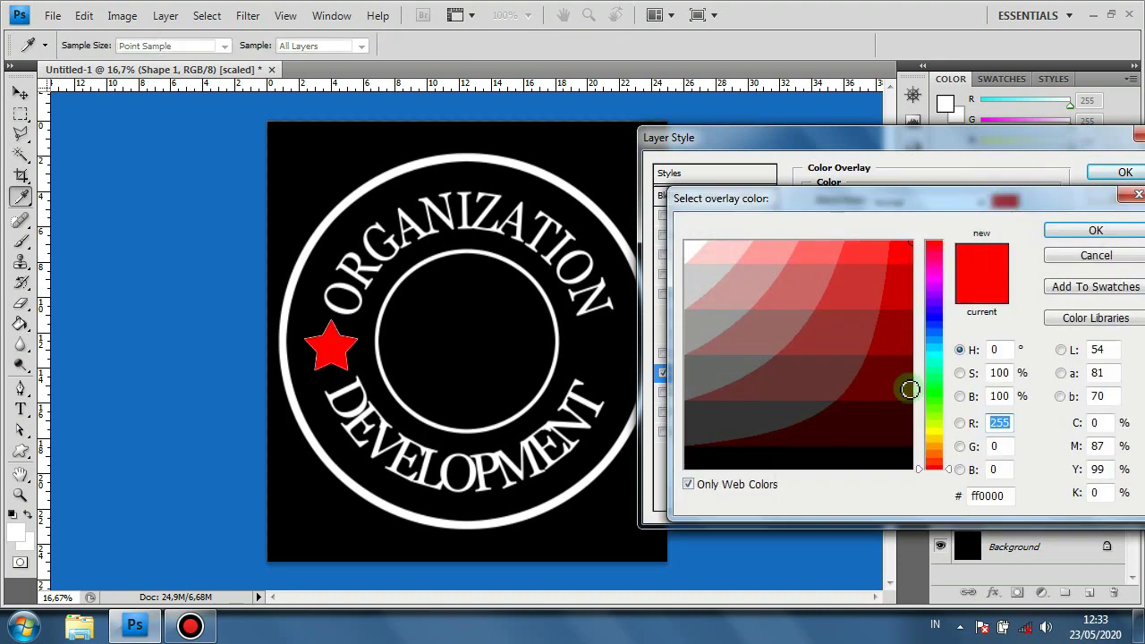
{"action": "left_click", "coordinate": [932, 431]}
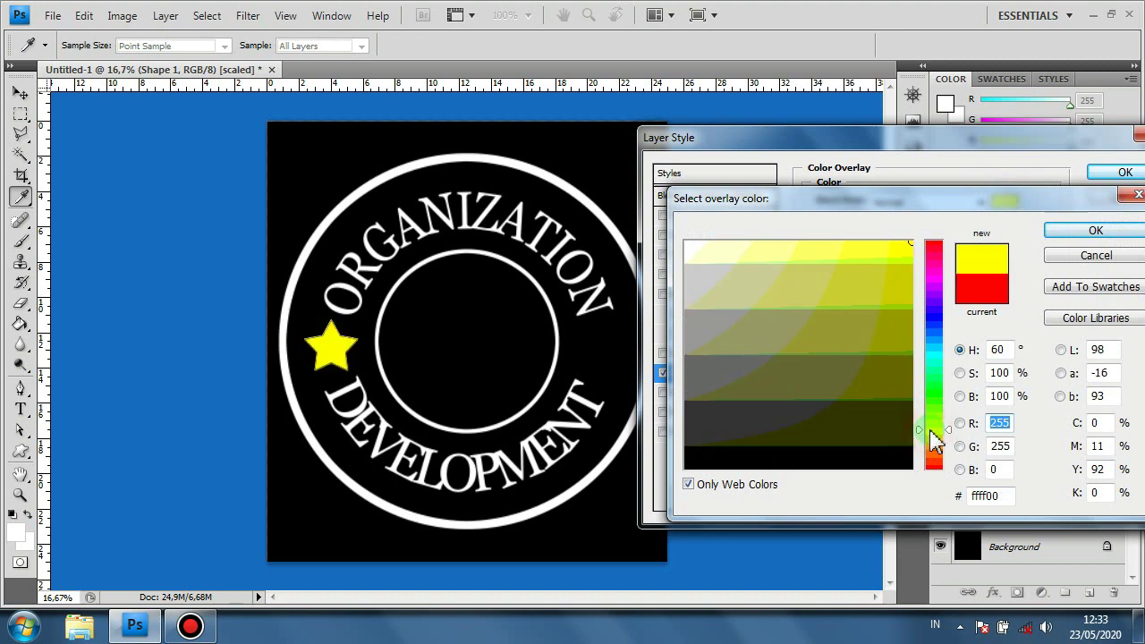
{"action": "left_click", "coordinate": [905, 296]}
{"action": "left_click", "coordinate": [897, 329]}
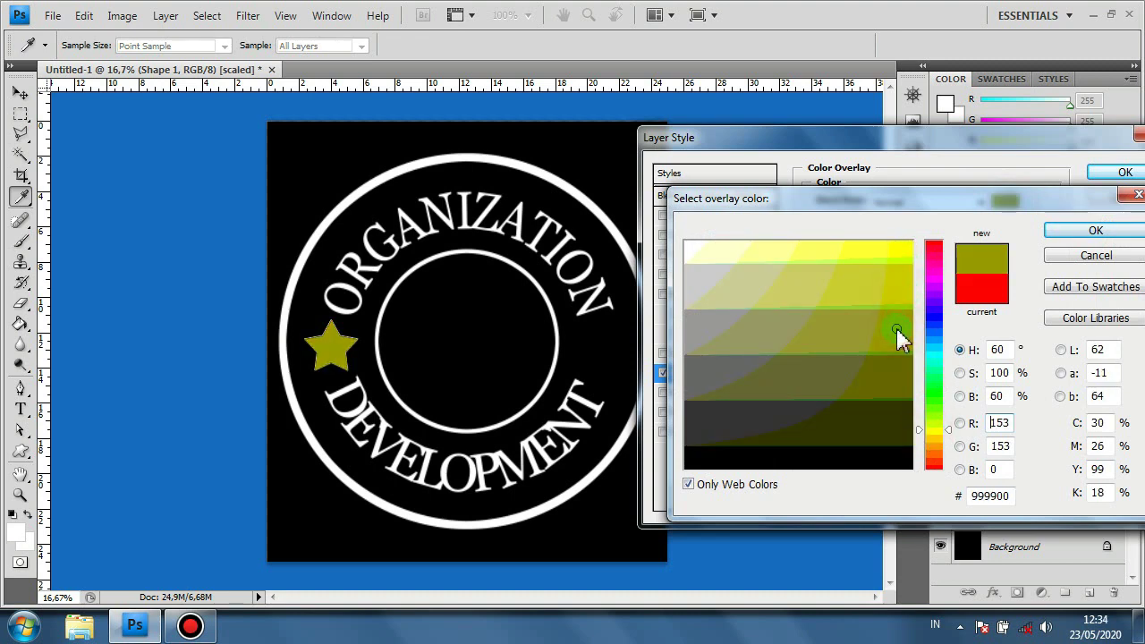
{"action": "left_click", "coordinate": [900, 378]}
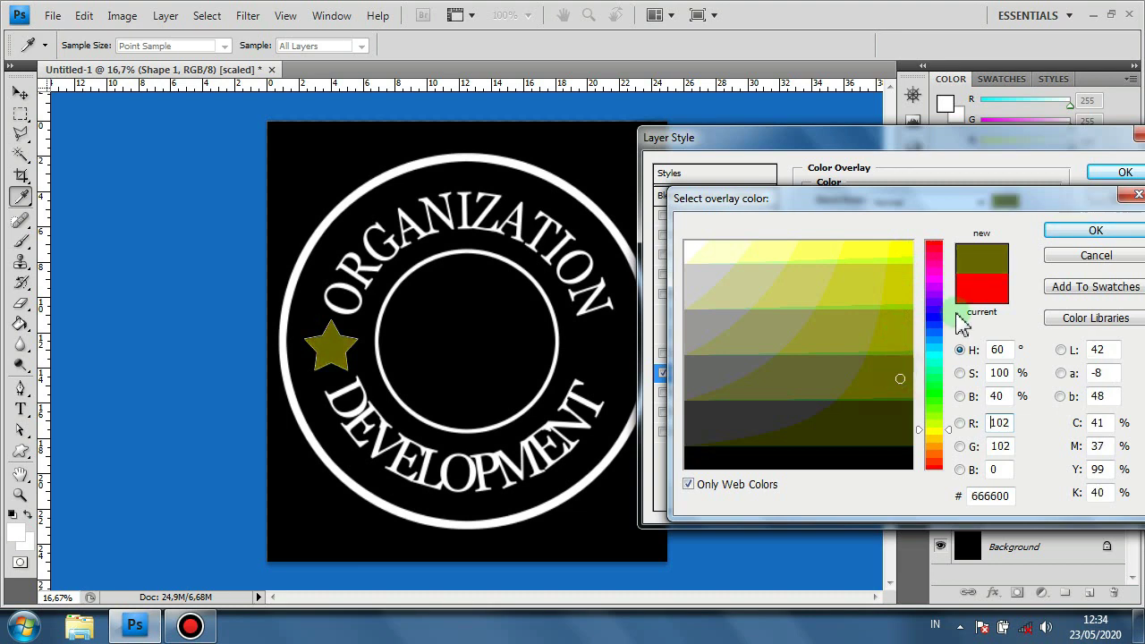
{"action": "left_click", "coordinate": [902, 313]}
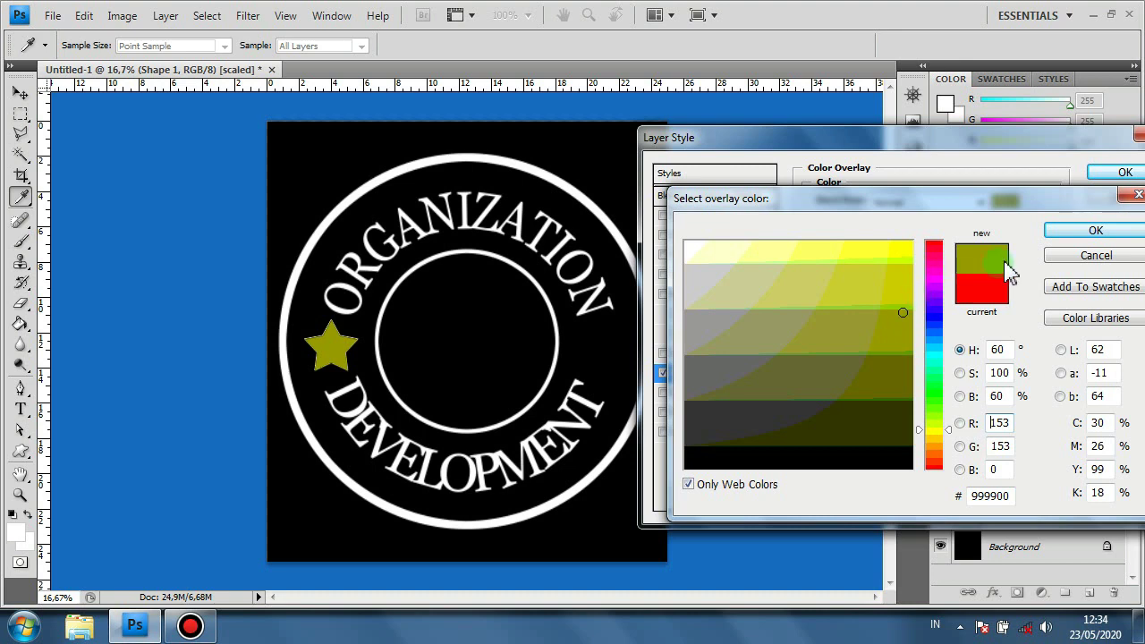
{"action": "left_click", "coordinate": [903, 290]}
{"action": "left_click", "coordinate": [1097, 230]}
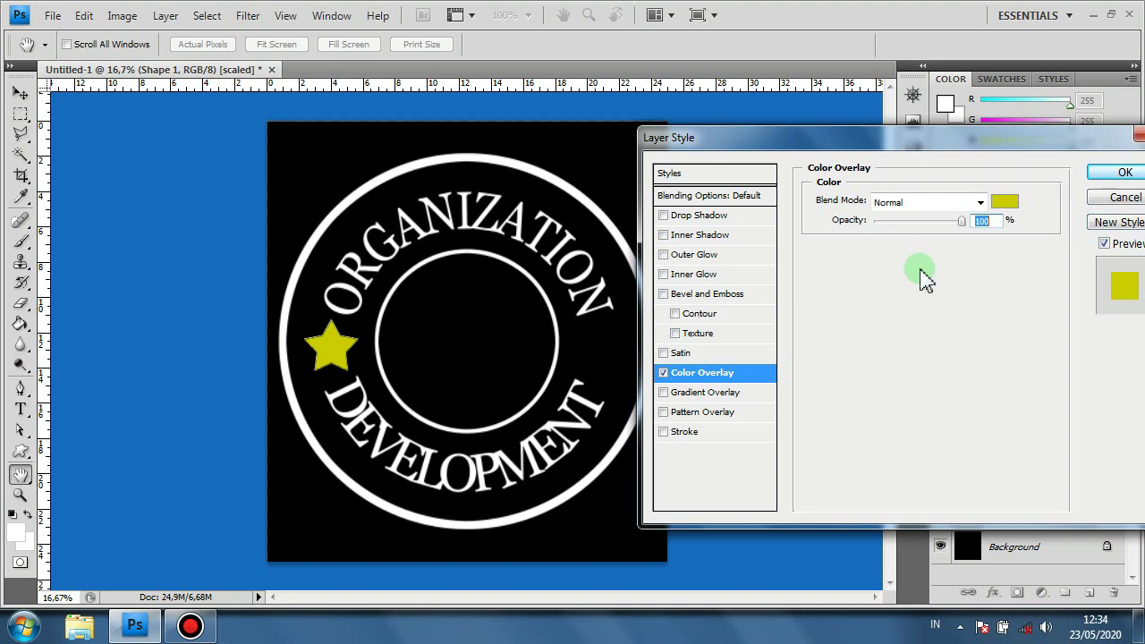
{"action": "left_click", "coordinate": [682, 353]}
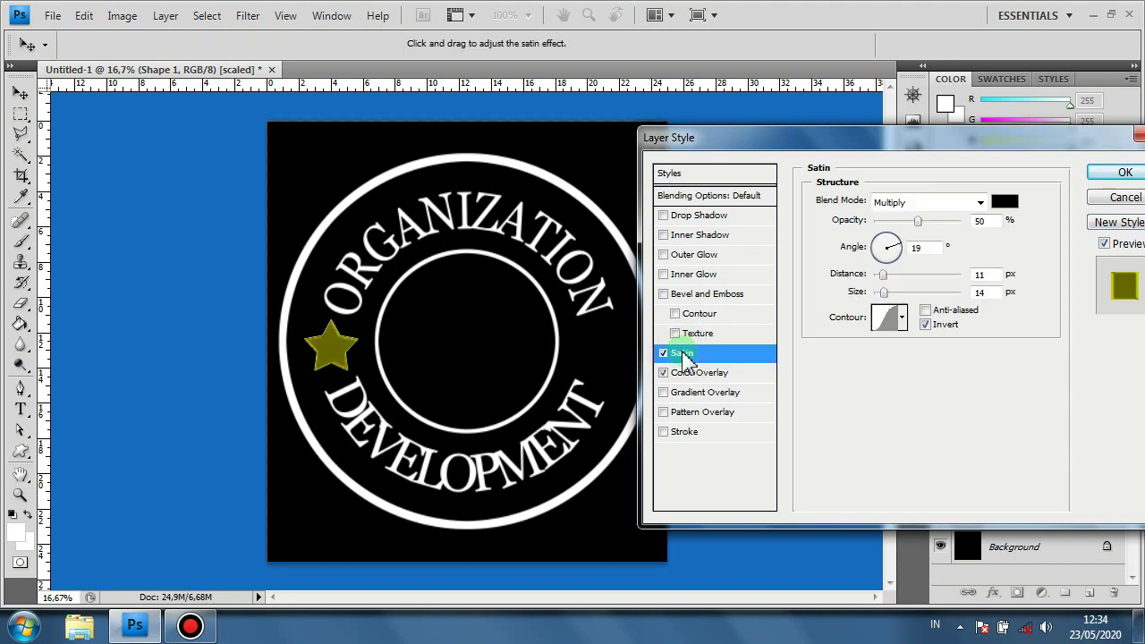
{"action": "left_click", "coordinate": [1124, 174]}
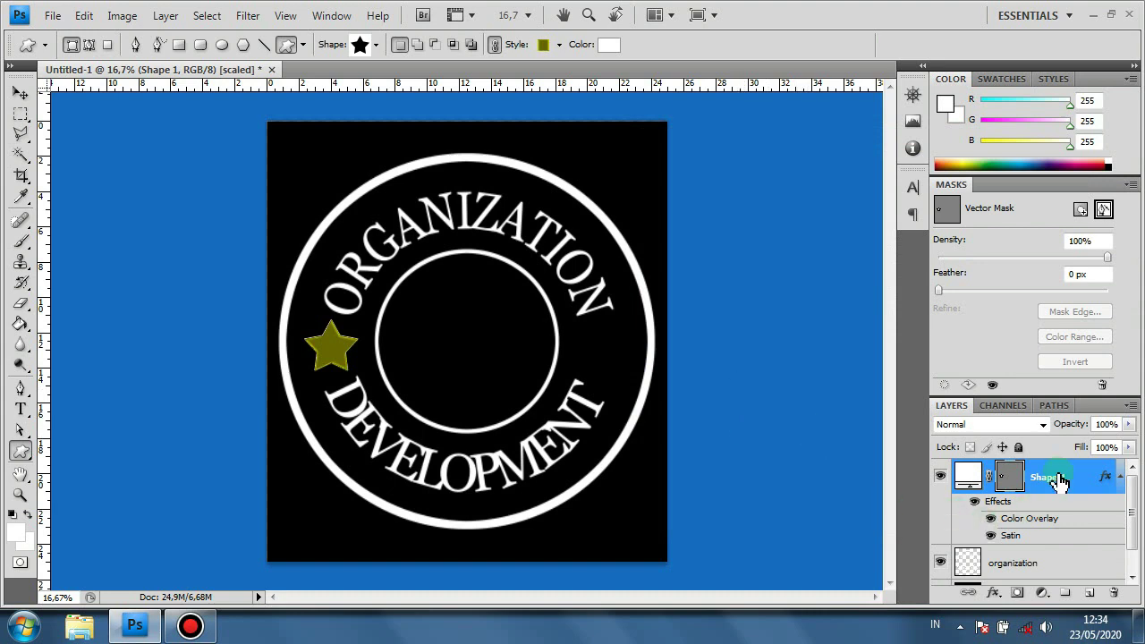
Duplicate the star layer and move the copy across to the gap between the right ends of the two words
{"action": "key", "text": "ctrl+j"}
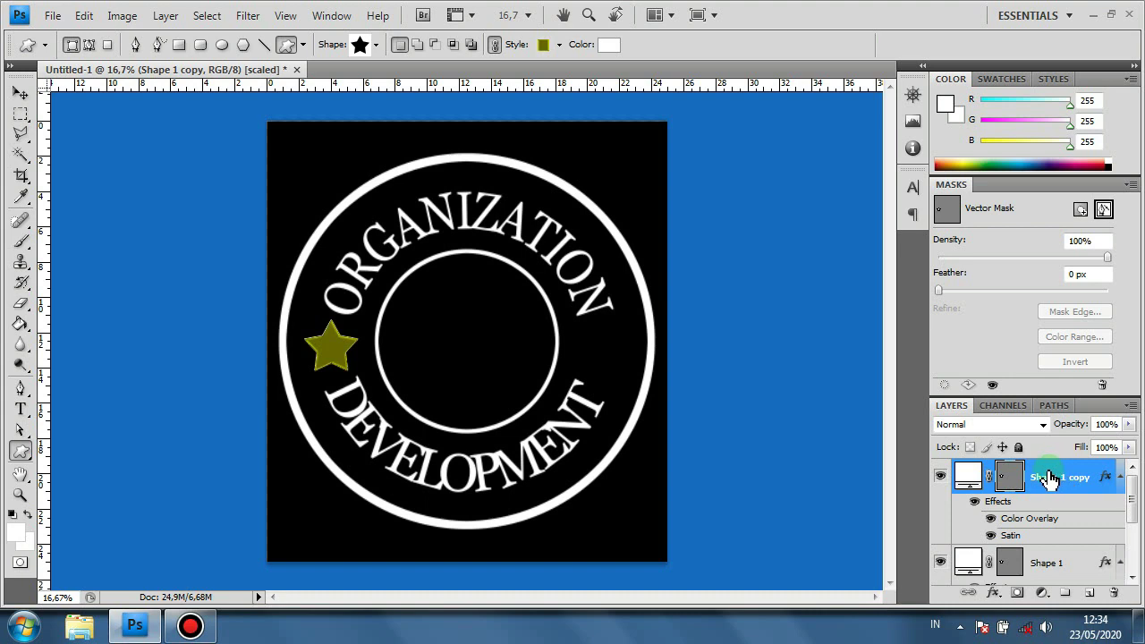
{"action": "key", "text": "ctrl+t"}
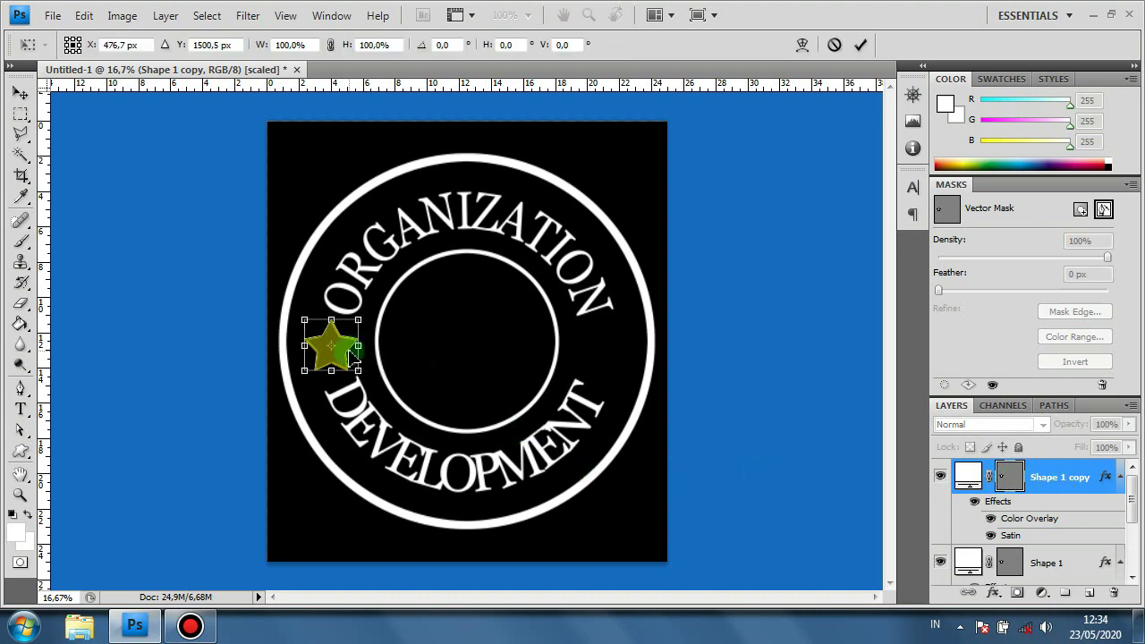
{"action": "left_click_drag", "start_coordinate": [352, 355], "coordinate": [608, 369]}
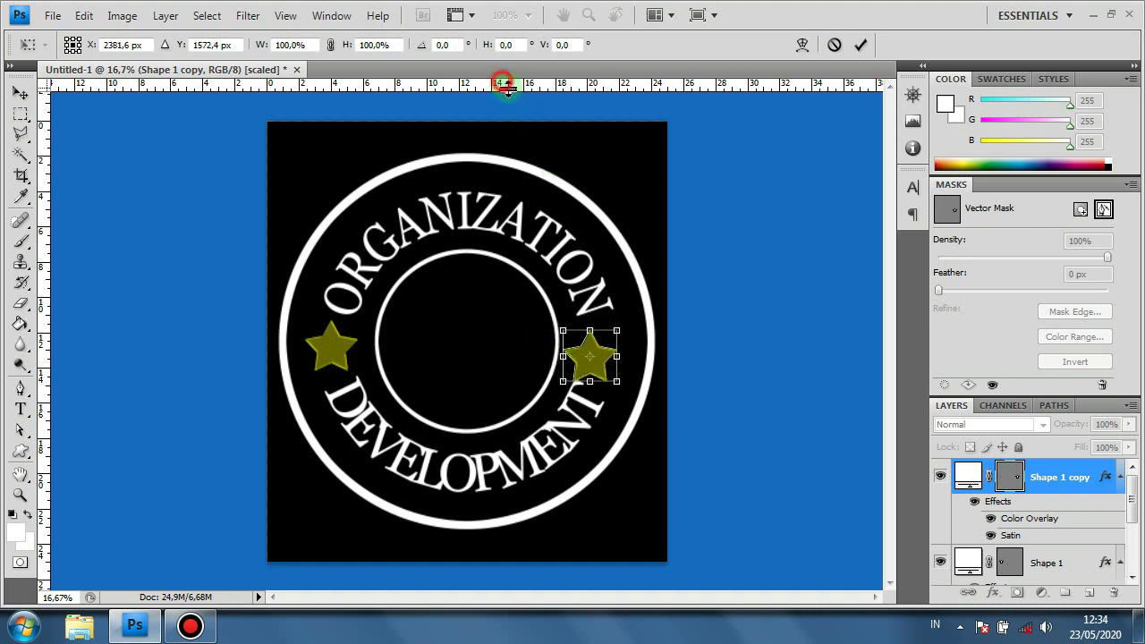
Place a horizontal guide at the top of the left star and raise the star copy to align with it, about Y 1518.4 px
{"action": "left_click_drag", "start_coordinate": [507, 86], "coordinate": [521, 322]}
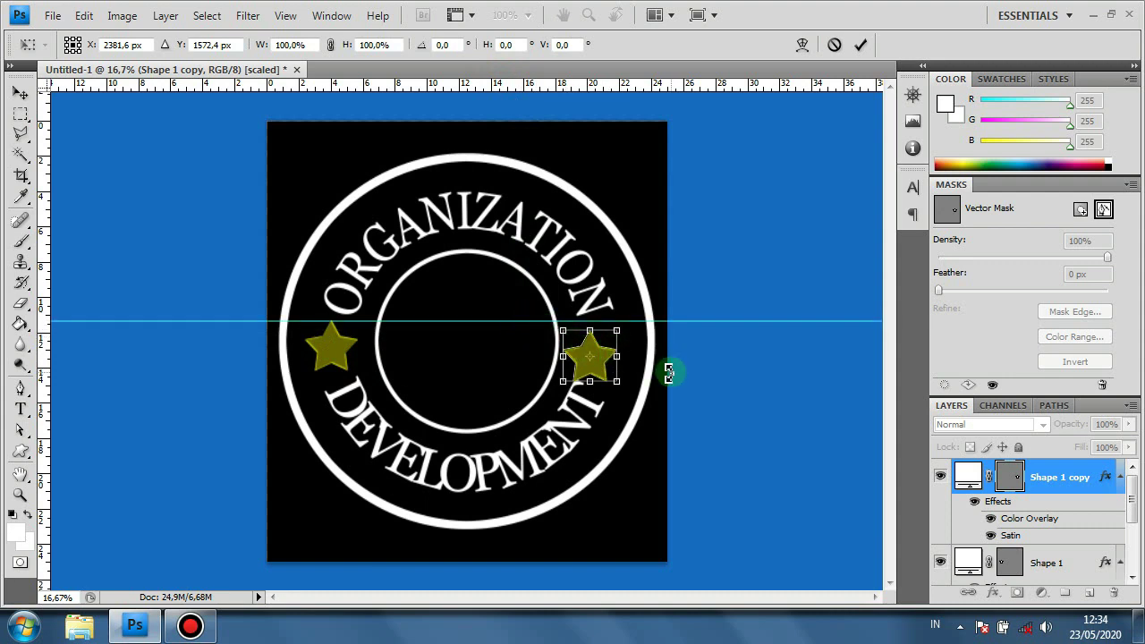
{"action": "key", "text": "Up"}
{"action": "key", "text": "Up"}
{"action": "key", "text": "Up"}
{"action": "key", "text": "Up"}
{"action": "key", "text": "Up"}
{"action": "key", "text": "Up"}
{"action": "key", "text": "Up"}
{"action": "key", "text": "Up"}
{"action": "key", "text": "Up"}
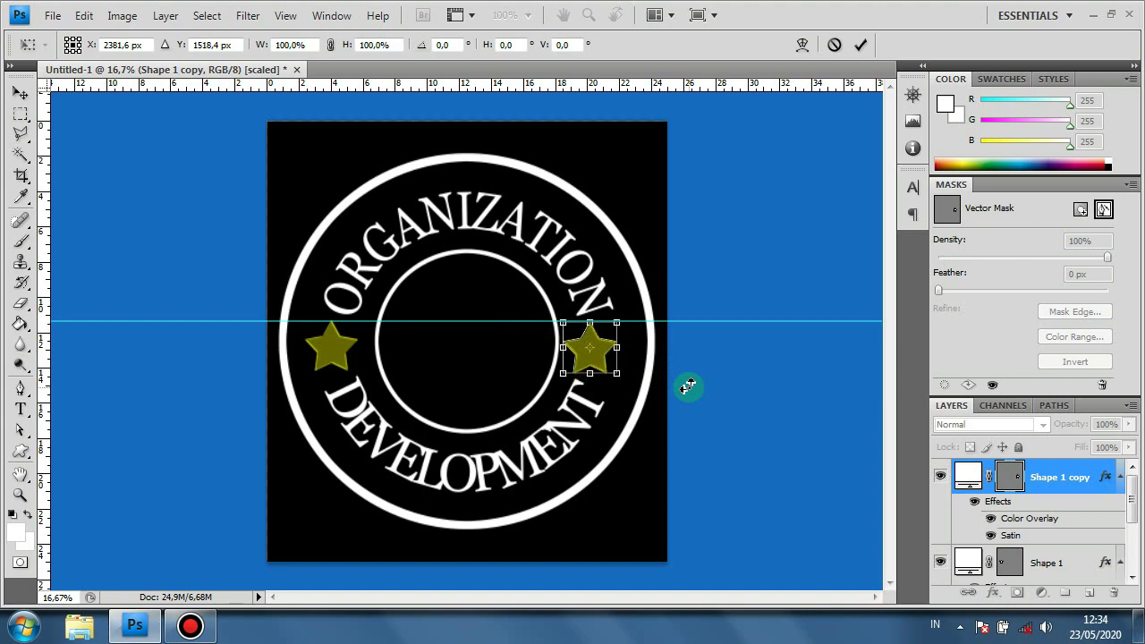
Nudge the star copy right to about X 2450 px so it sits midway between the inner and outer rings
{"action": "key", "text": "Right"}
{"action": "key", "text": "Right"}
{"action": "key", "text": "Right"}
{"action": "key", "text": "Right"}
{"action": "key", "text": "Right"}
{"action": "key", "text": "Right"}
{"action": "key", "text": "Right"}
{"action": "key", "text": "Right"}
{"action": "key", "text": "Right"}
{"action": "key", "text": "Right"}
{"action": "key", "text": "Right"}
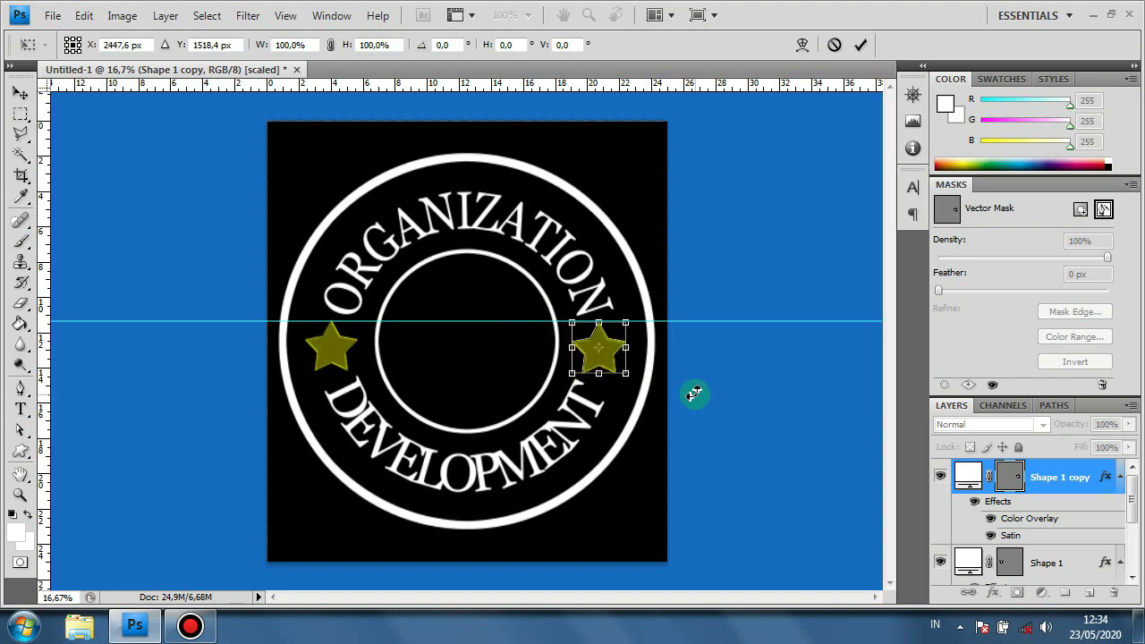
{"action": "left_click", "coordinate": [860, 46]}
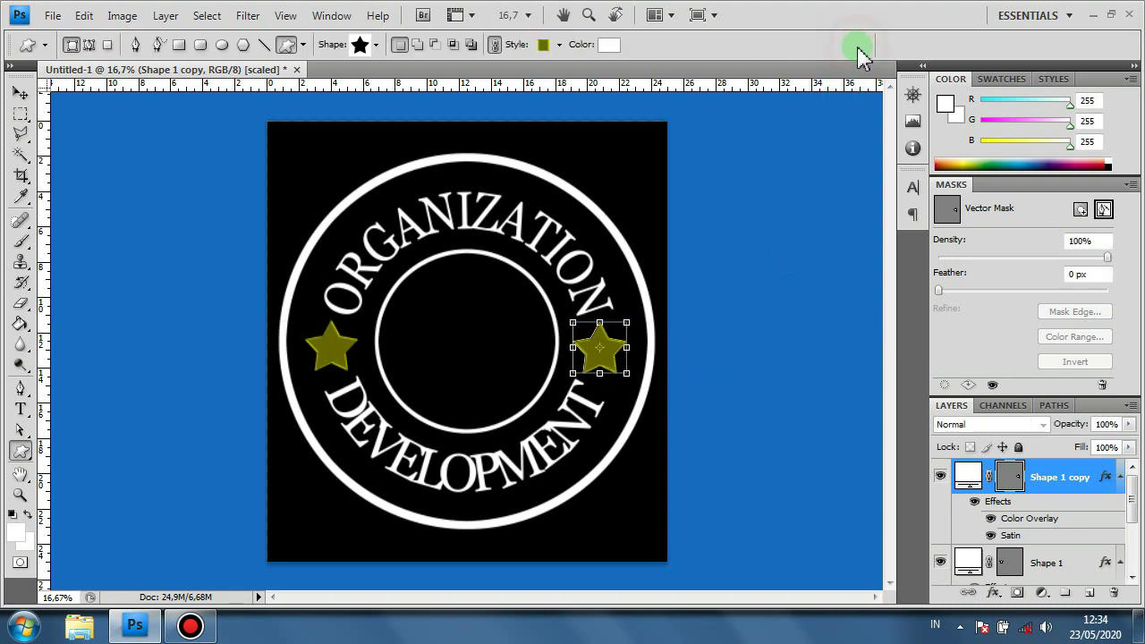
Merge the Shape 1 and Shape 1 copy star layers into a single layer
{"action": "left_click", "coordinate": [21, 93]}
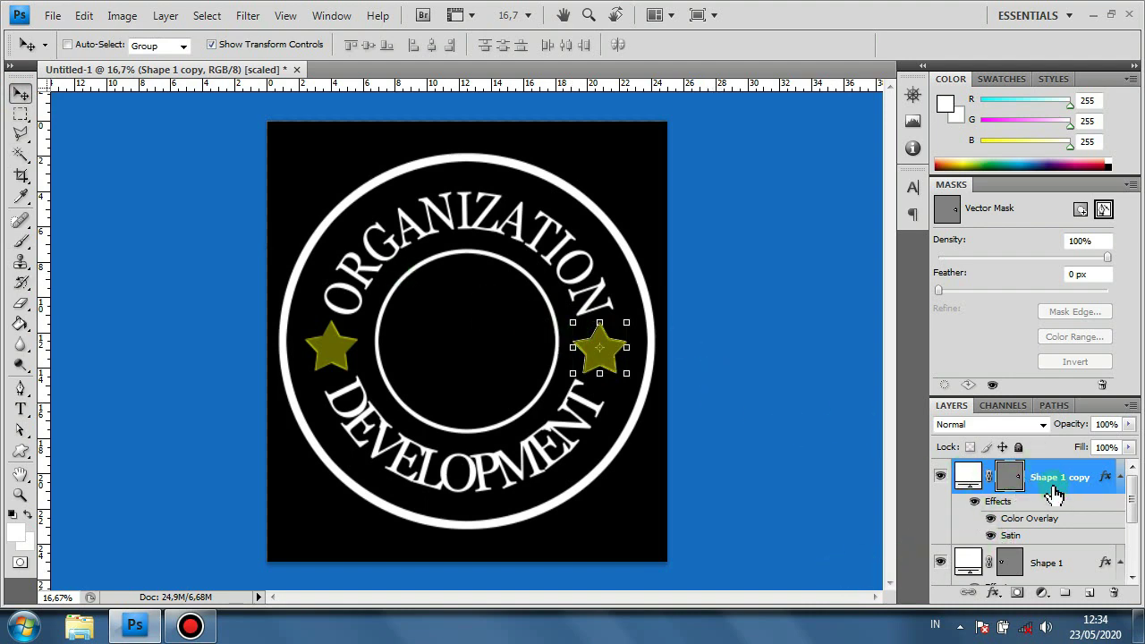
{"action": "left_click", "coordinate": [1056, 565], "text": "shift"}
{"action": "right_click", "coordinate": [1059, 572]}
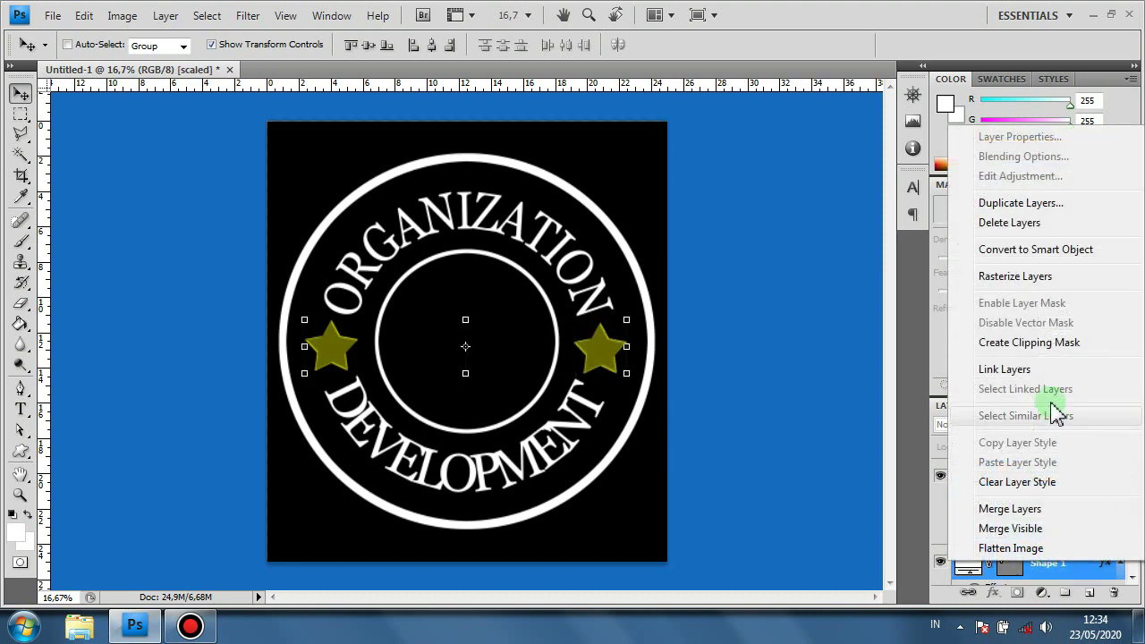
{"action": "left_click", "coordinate": [1029, 504]}
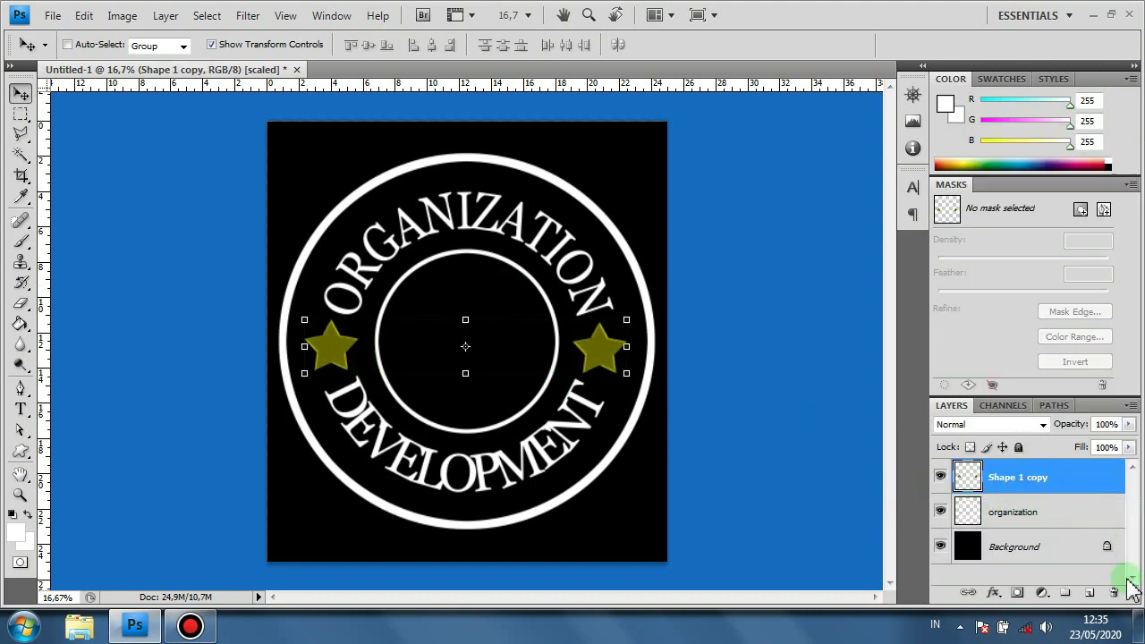
Add a new layer and place the horizontal text OD inside the inner ring in white 85 pt Vani Regular
{"action": "left_click", "coordinate": [1090, 593]}
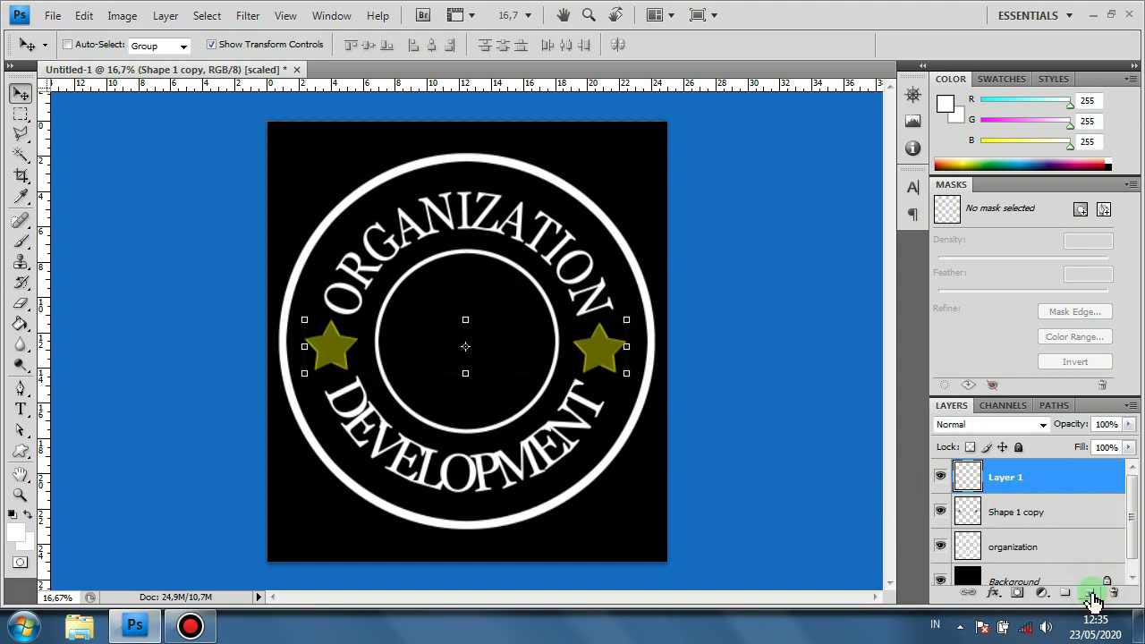
{"action": "left_click", "coordinate": [18, 411]}
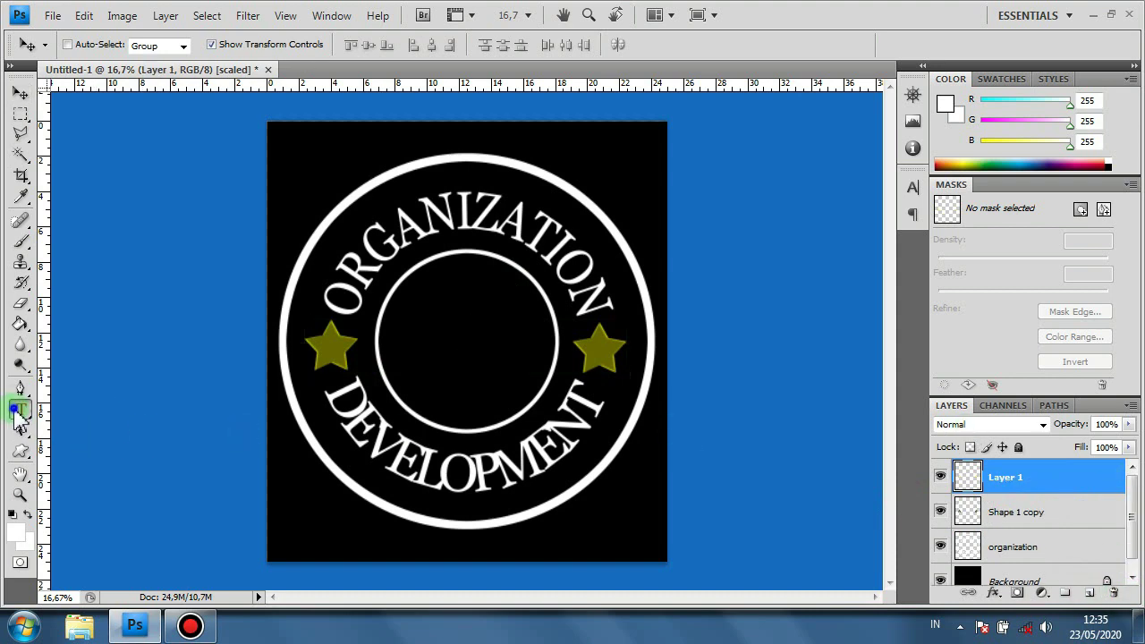
{"action": "right_click", "coordinate": [15, 411]}
{"action": "left_click", "coordinate": [111, 408]}
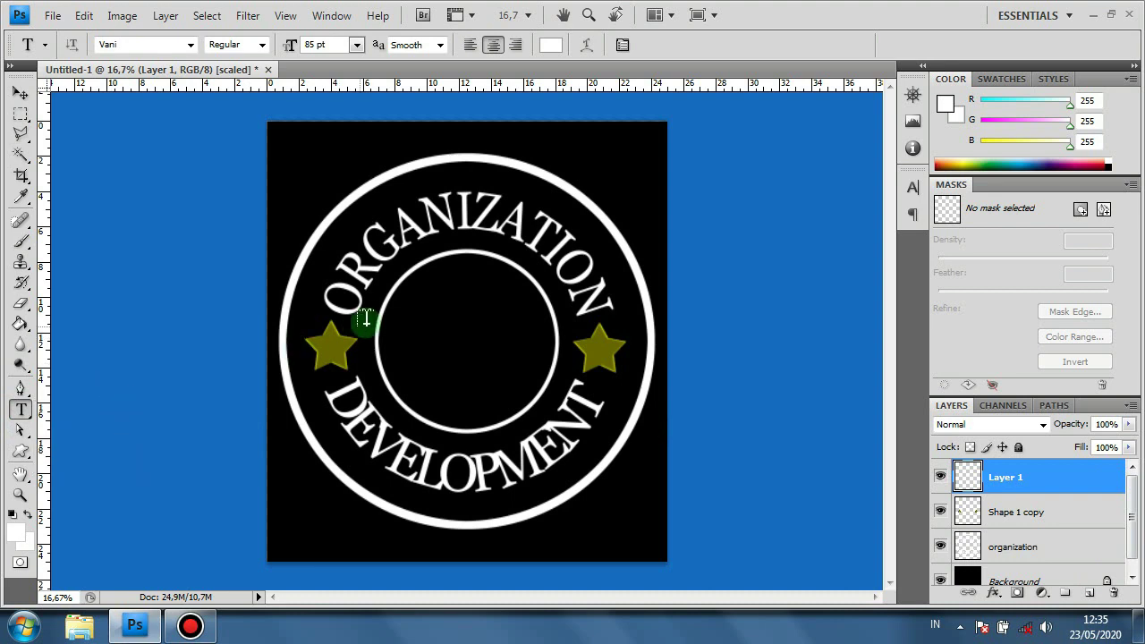
{"action": "left_click", "coordinate": [430, 341]}
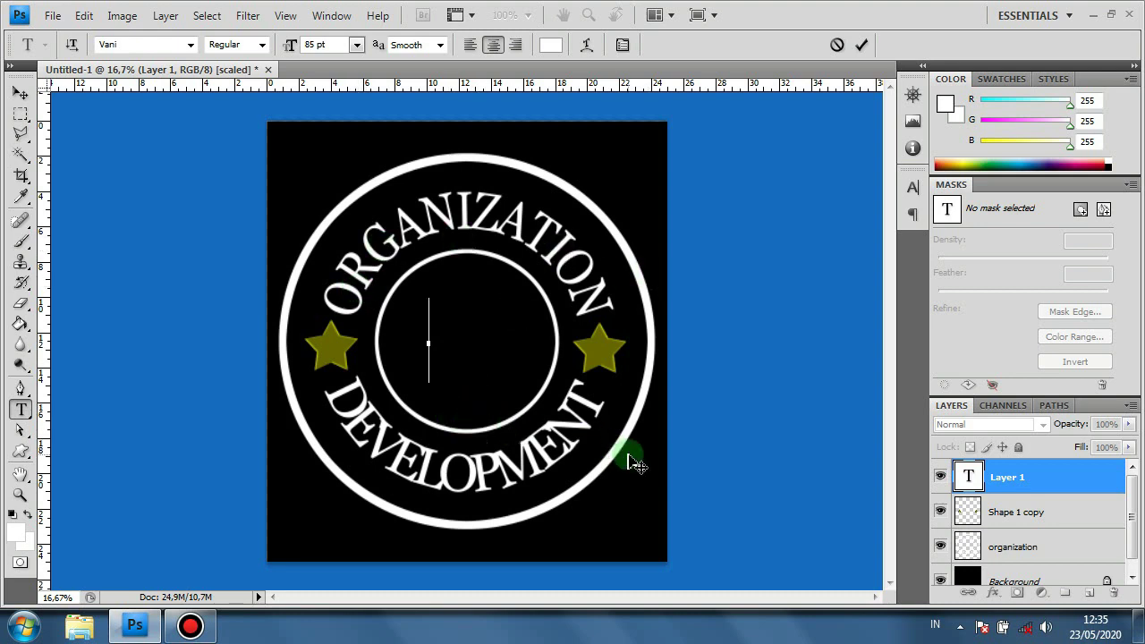
{"action": "type", "text": "OD"}
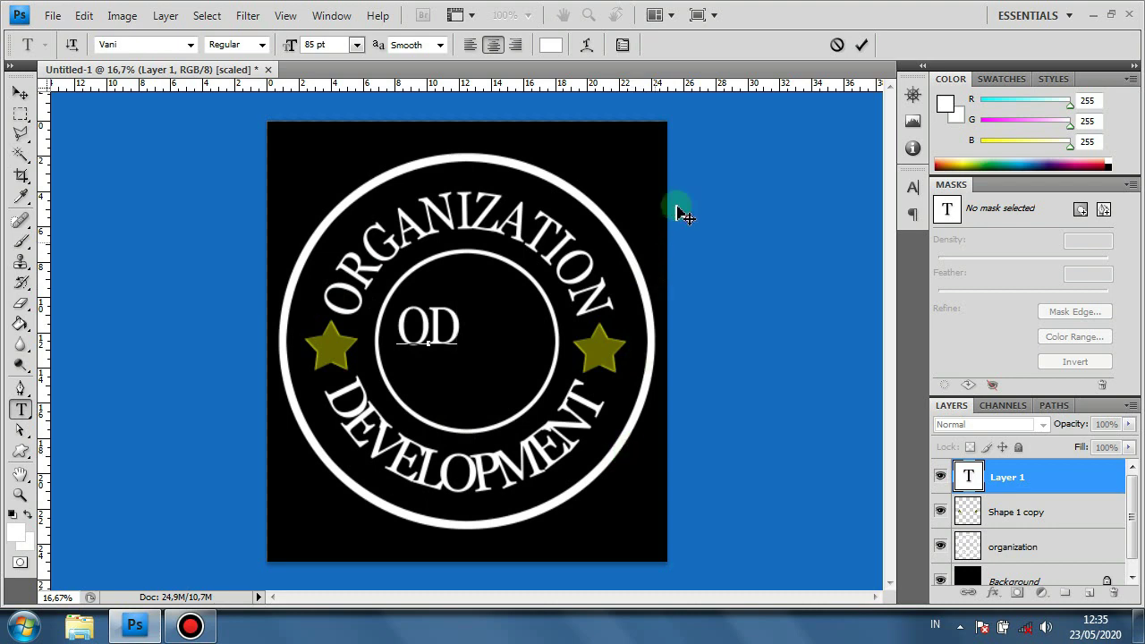
{"action": "left_click", "coordinate": [862, 44]}
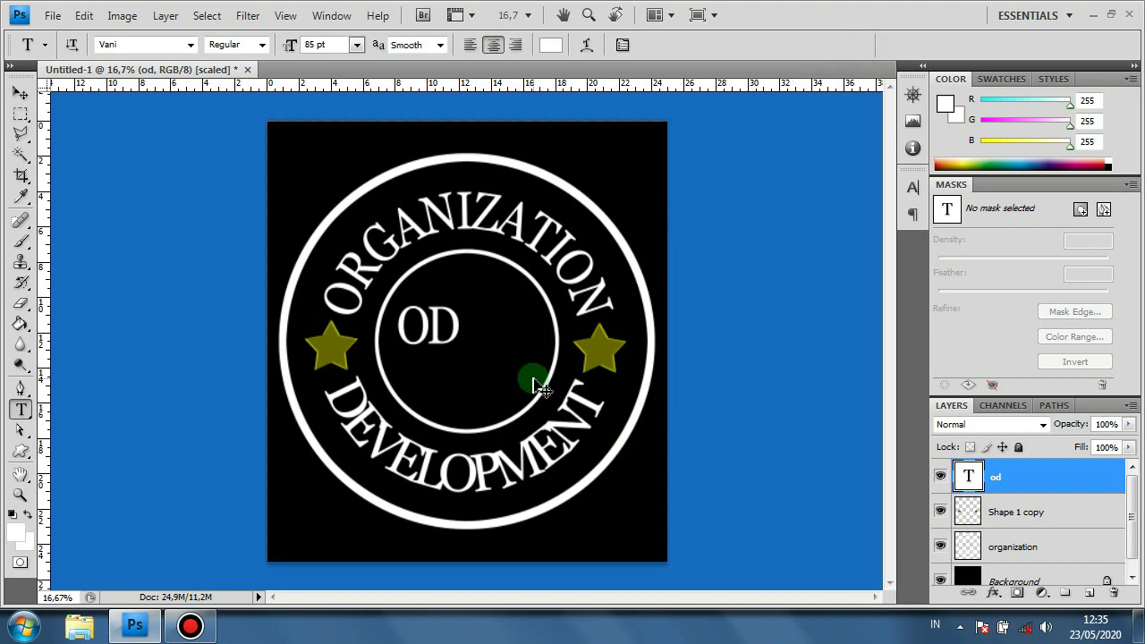
Scale the OD text up proportionally to about 204.3% of its size
{"action": "key", "text": "ctrl+t"}
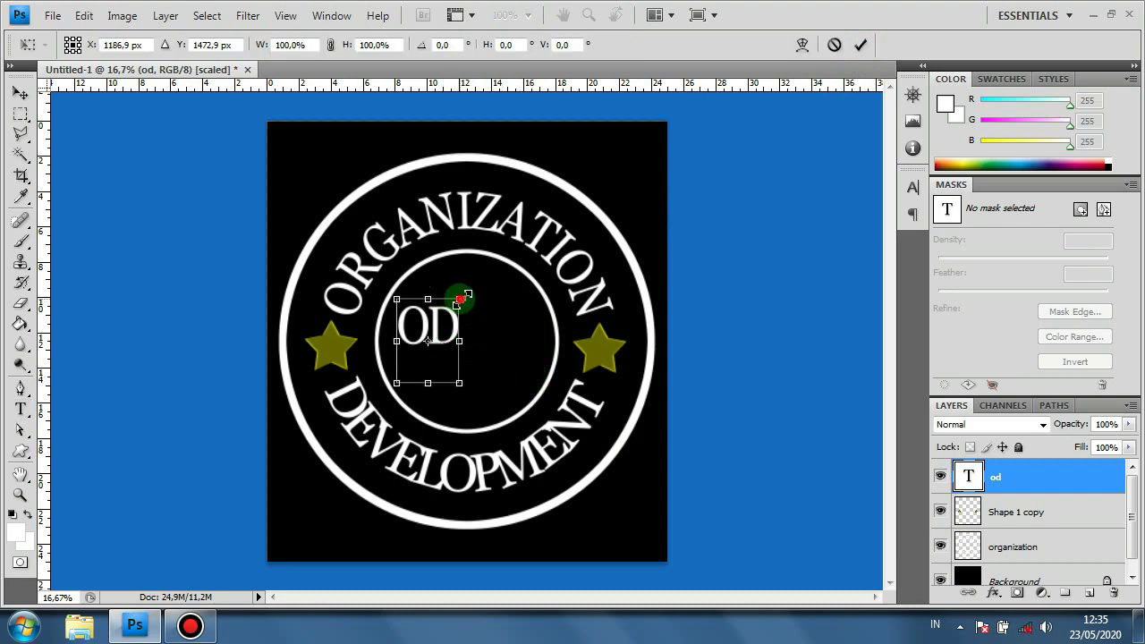
{"action": "left_click_drag", "start_coordinate": [460, 299], "coordinate": [517, 280]}
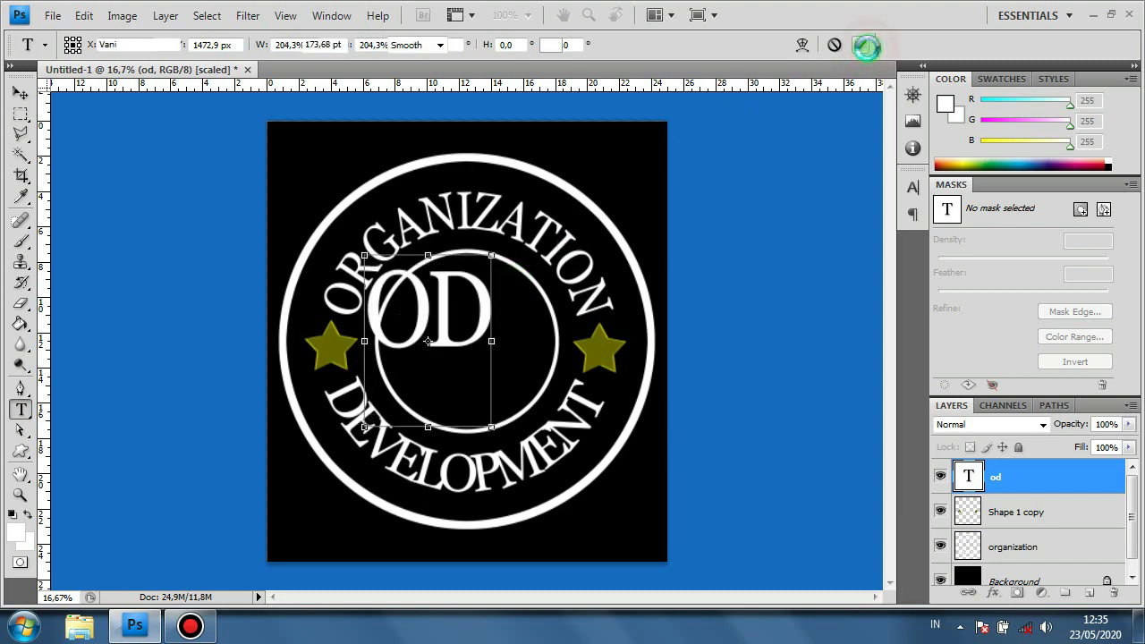
{"action": "left_click", "coordinate": [861, 45]}
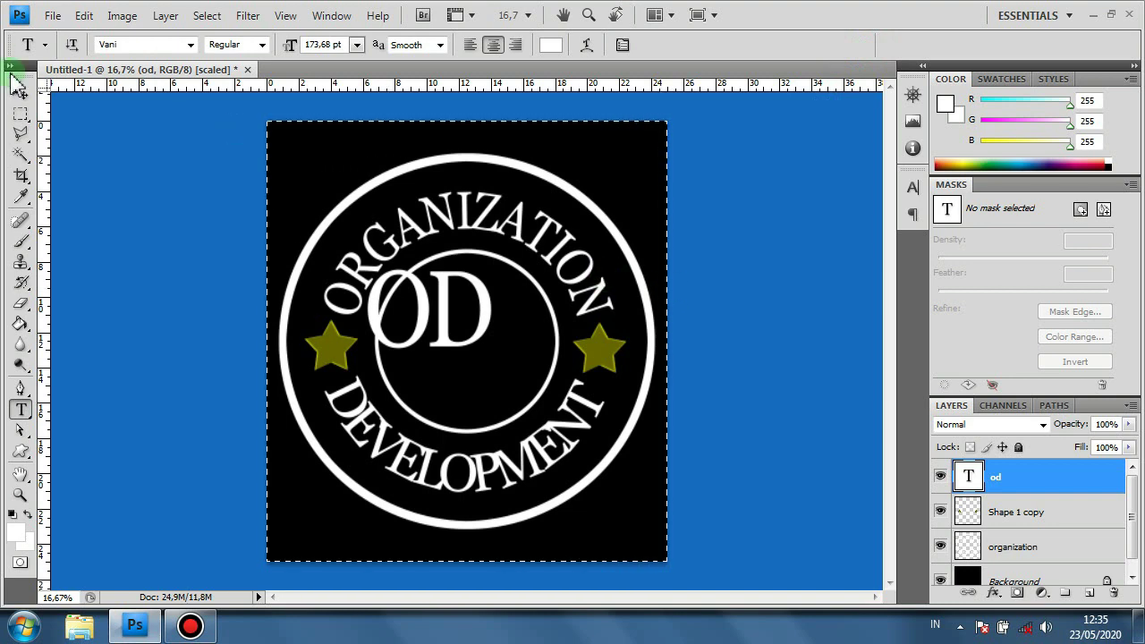
Centre the OD text vertically and horizontally on the whole canvas, and clear the selection
{"action": "left_click", "coordinate": [21, 92]}
{"action": "left_click", "coordinate": [370, 45]}
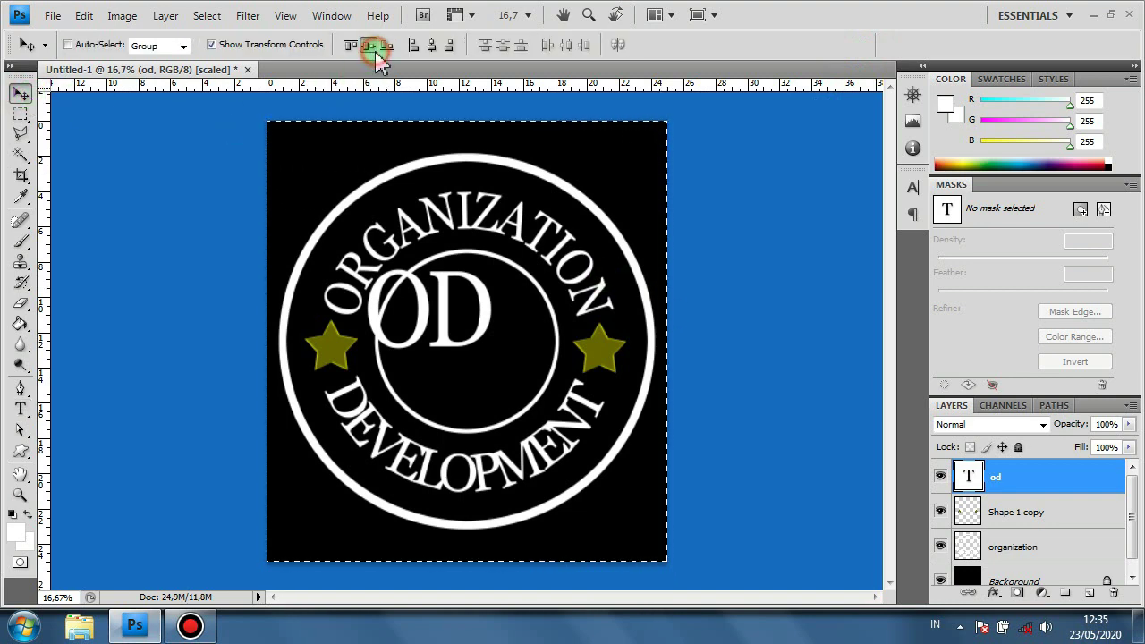
{"action": "left_click", "coordinate": [434, 46]}
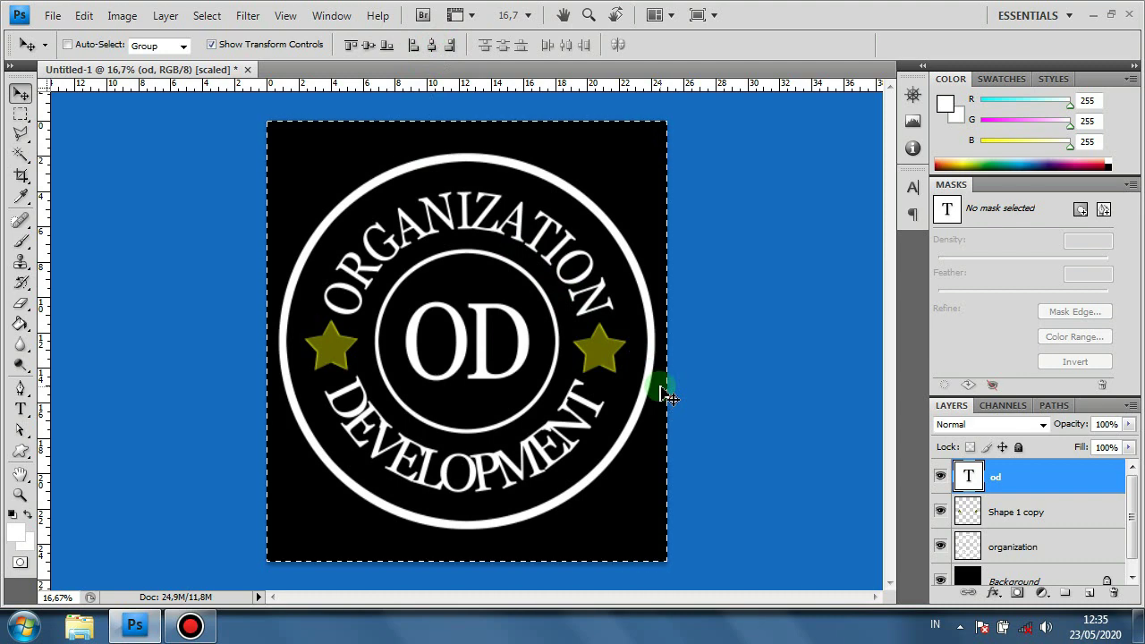
{"action": "key", "text": "ctrl+d"}
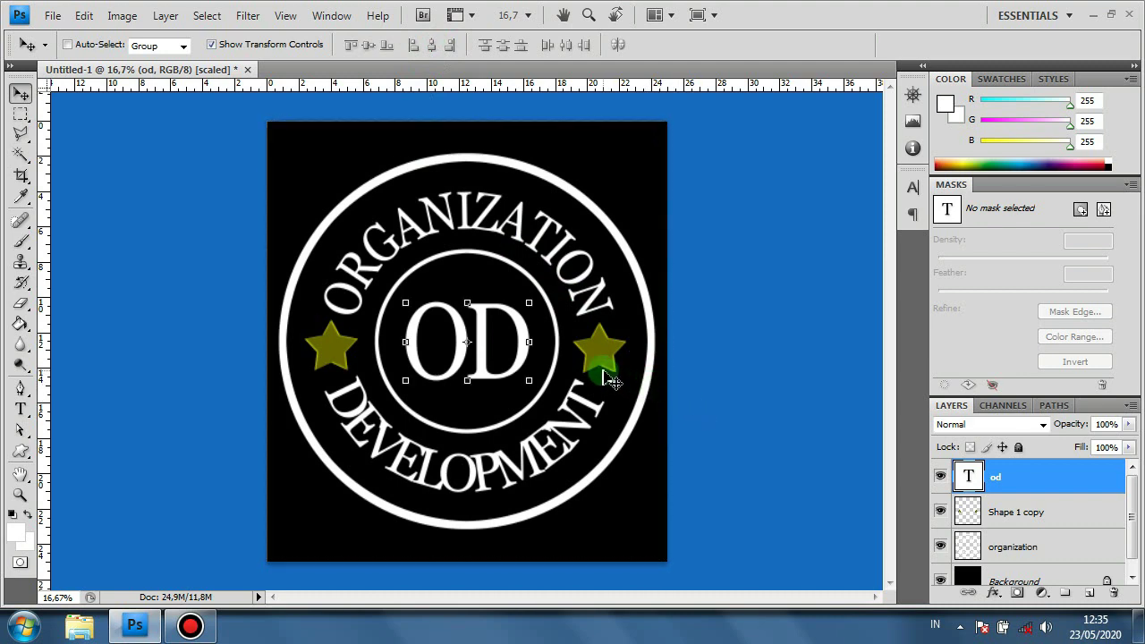
Scale the OD text down proportionally to about 85.9% so it has more room inside the inner ring
{"action": "key", "text": "ctrl+t"}
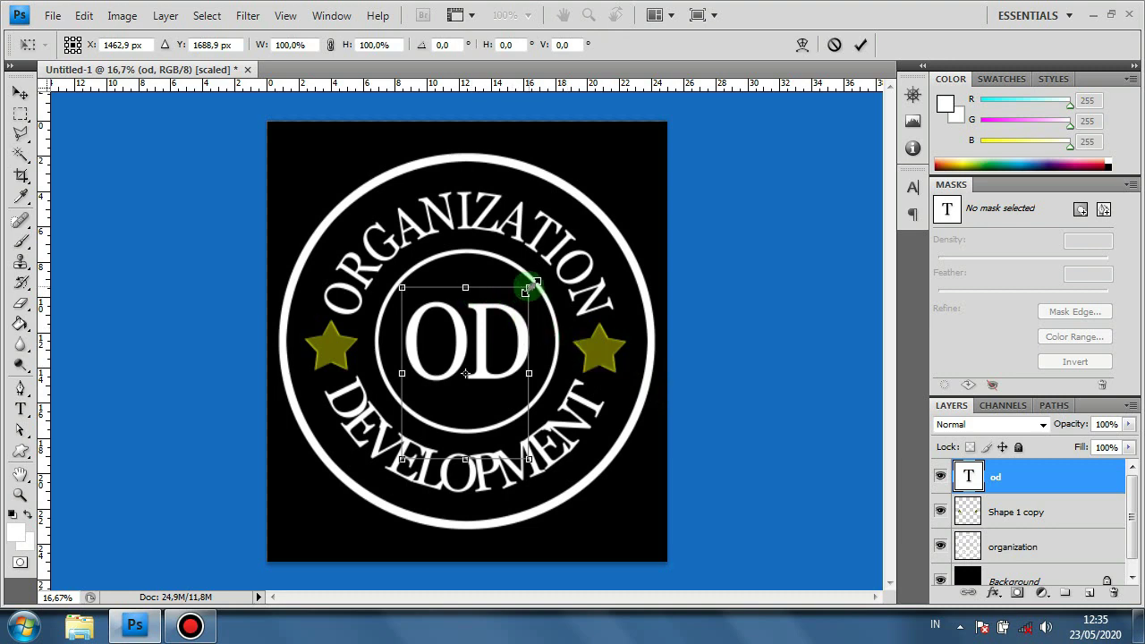
{"action": "left_click_drag", "start_coordinate": [525, 293], "coordinate": [518, 306]}
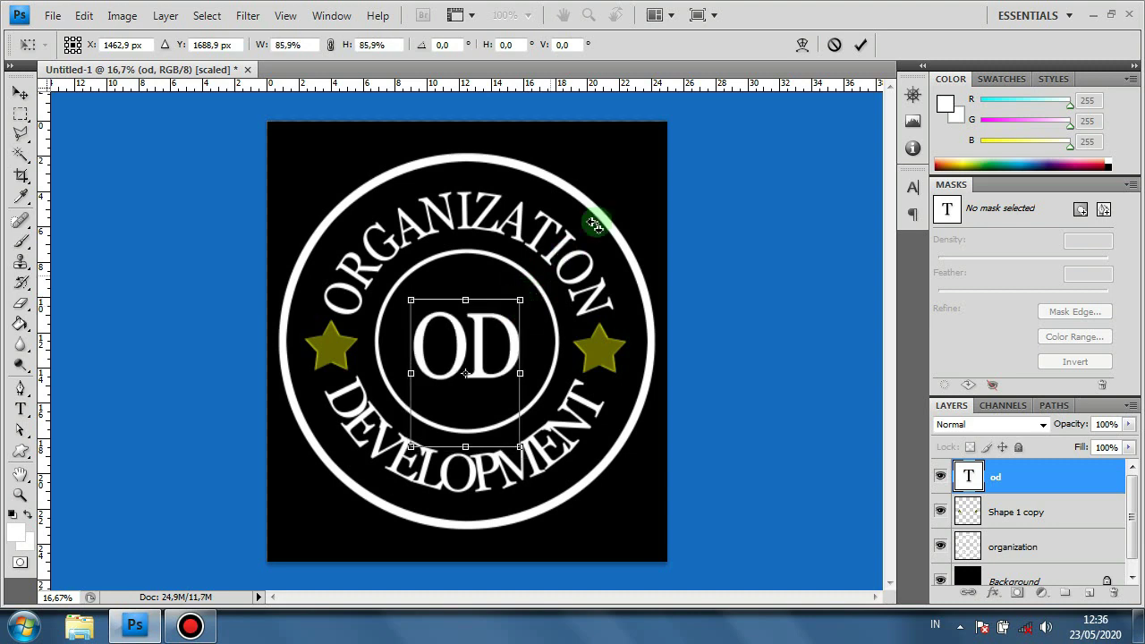
{"action": "left_click", "coordinate": [861, 44]}
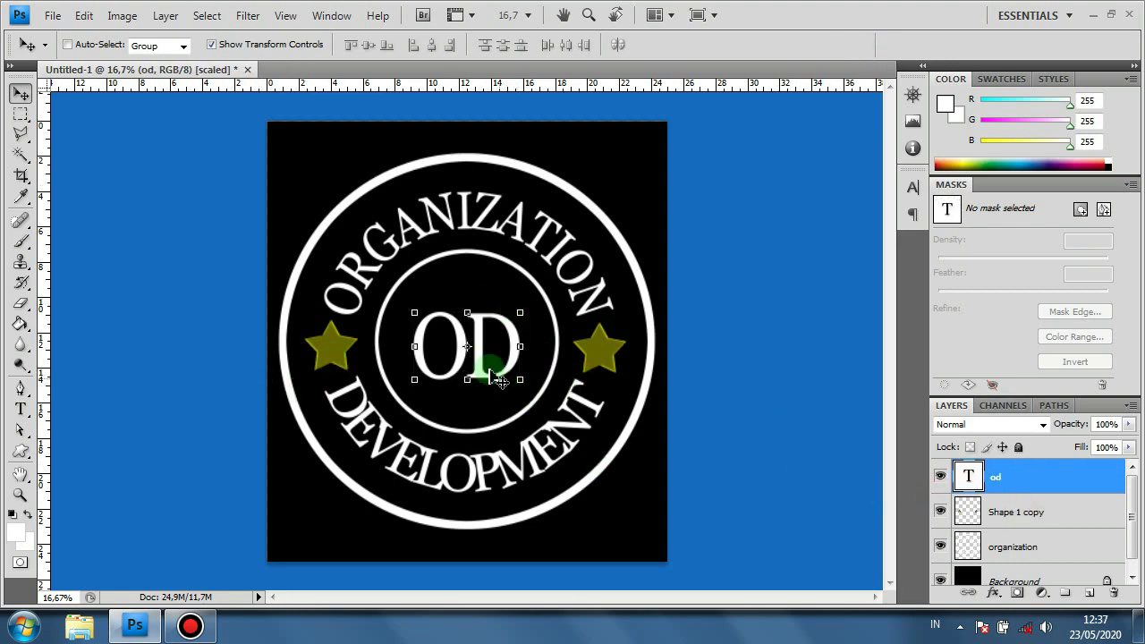
Merge the od and organization layers, and toggle the merged layer's visibility off and on to check its contents
{"action": "left_click", "coordinate": [1001, 555], "text": "ctrl"}
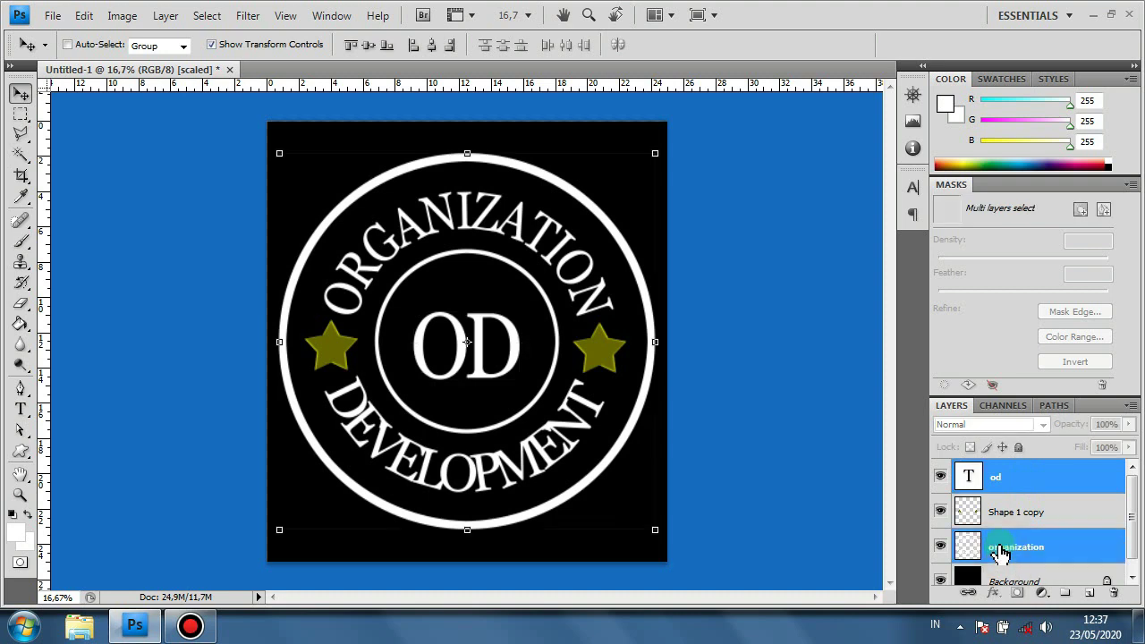
{"action": "right_click", "coordinate": [1000, 555]}
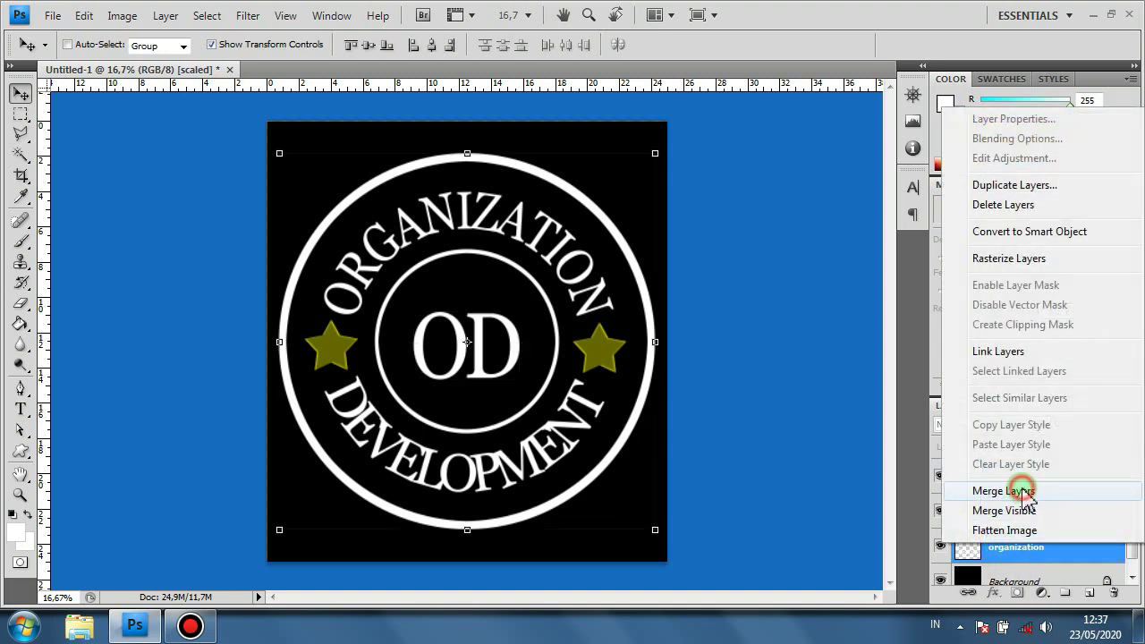
{"action": "left_click", "coordinate": [1023, 491]}
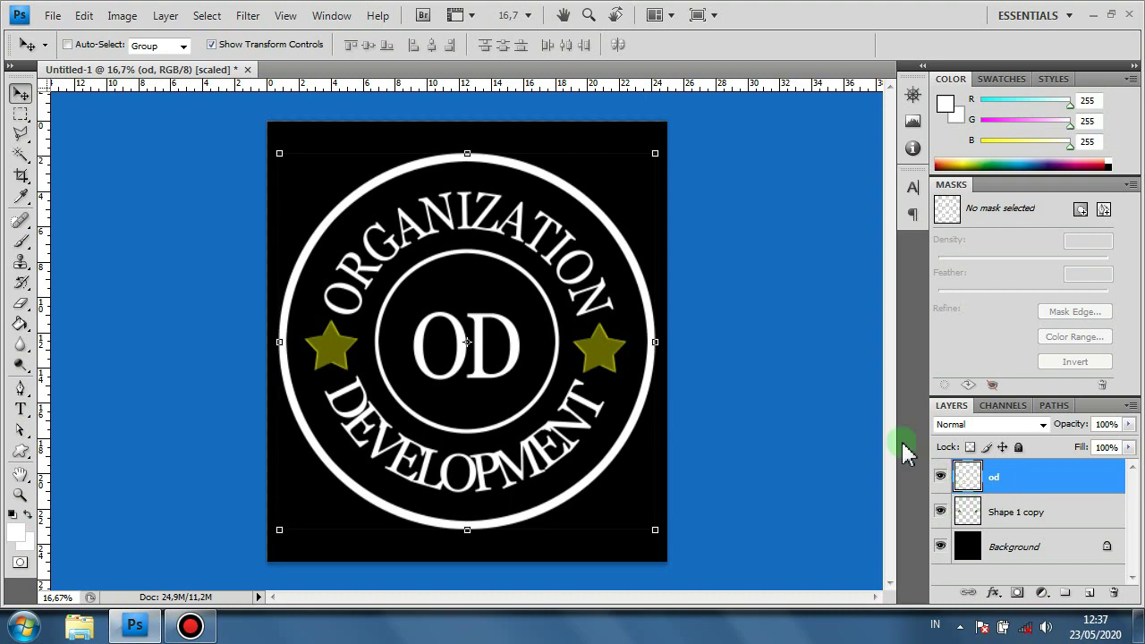
{"action": "left_click", "coordinate": [941, 477]}
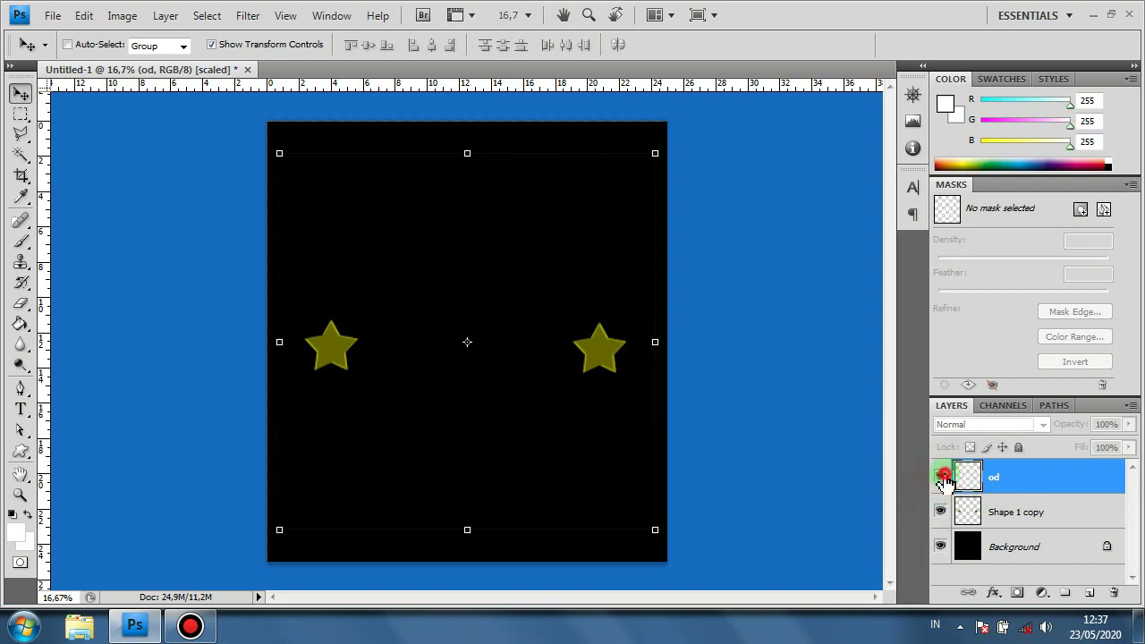
{"action": "left_click", "coordinate": [943, 477]}
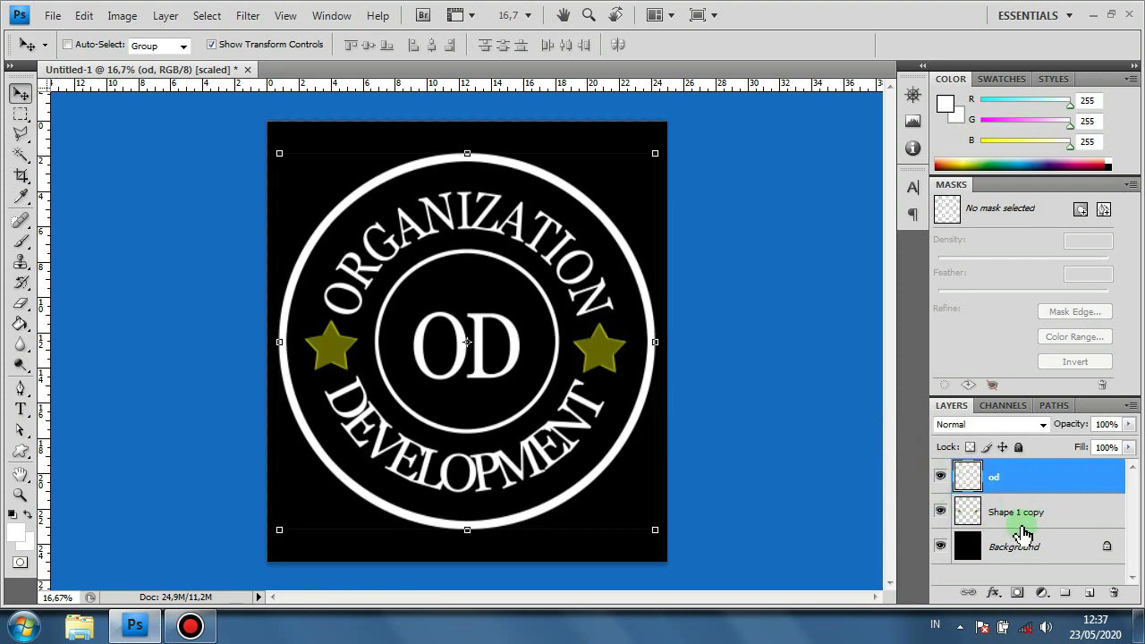
Apply Satin and Bevel and Emboss with Contour to the od layer, leaving Texture off
{"action": "double_click", "coordinate": [1078, 483]}
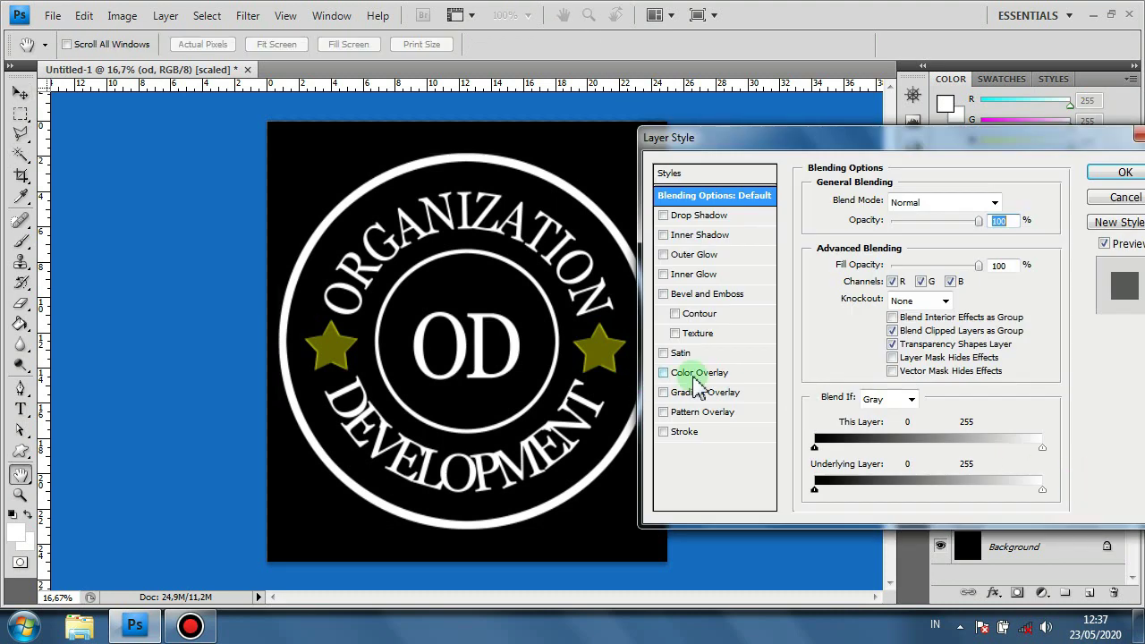
{"action": "left_click", "coordinate": [680, 354]}
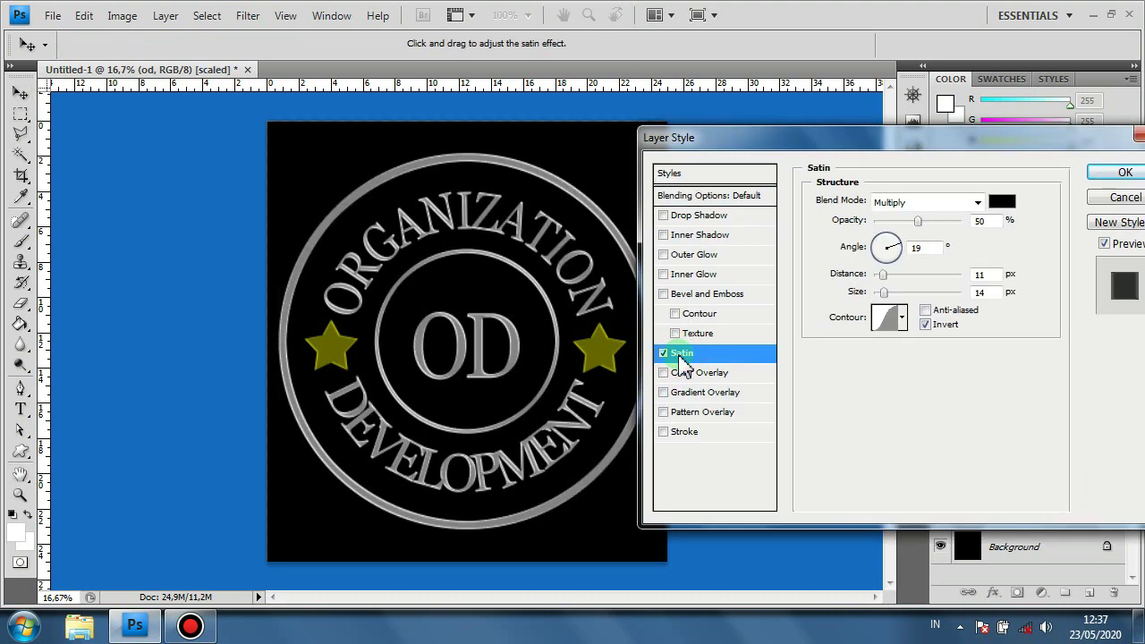
{"action": "left_click", "coordinate": [664, 295]}
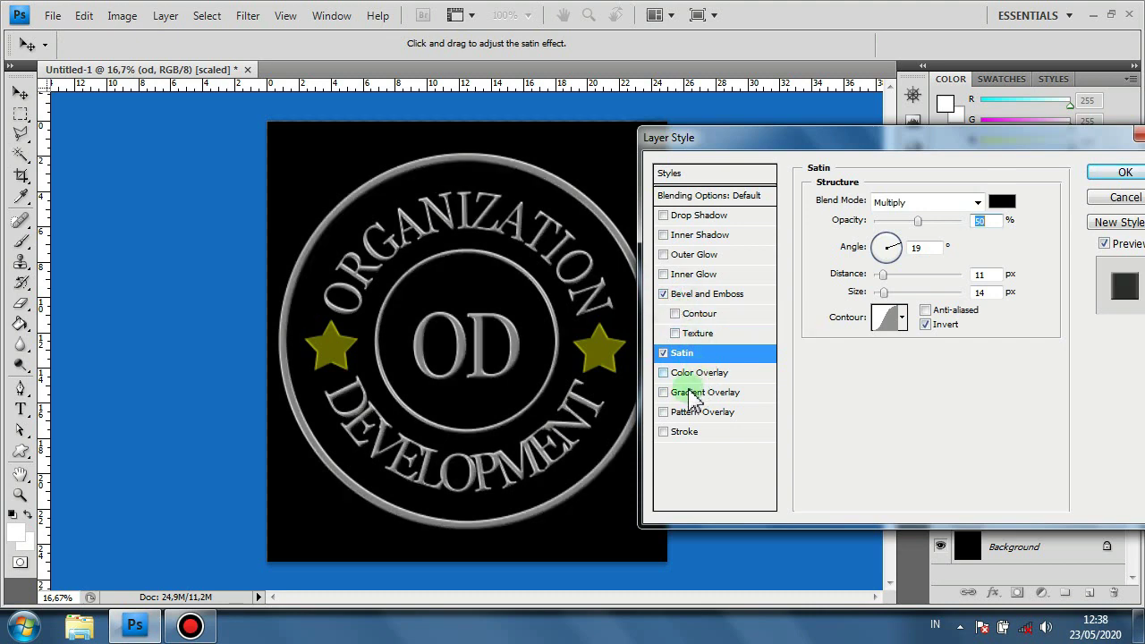
{"action": "left_click", "coordinate": [680, 335]}
{"action": "left_click", "coordinate": [680, 335]}
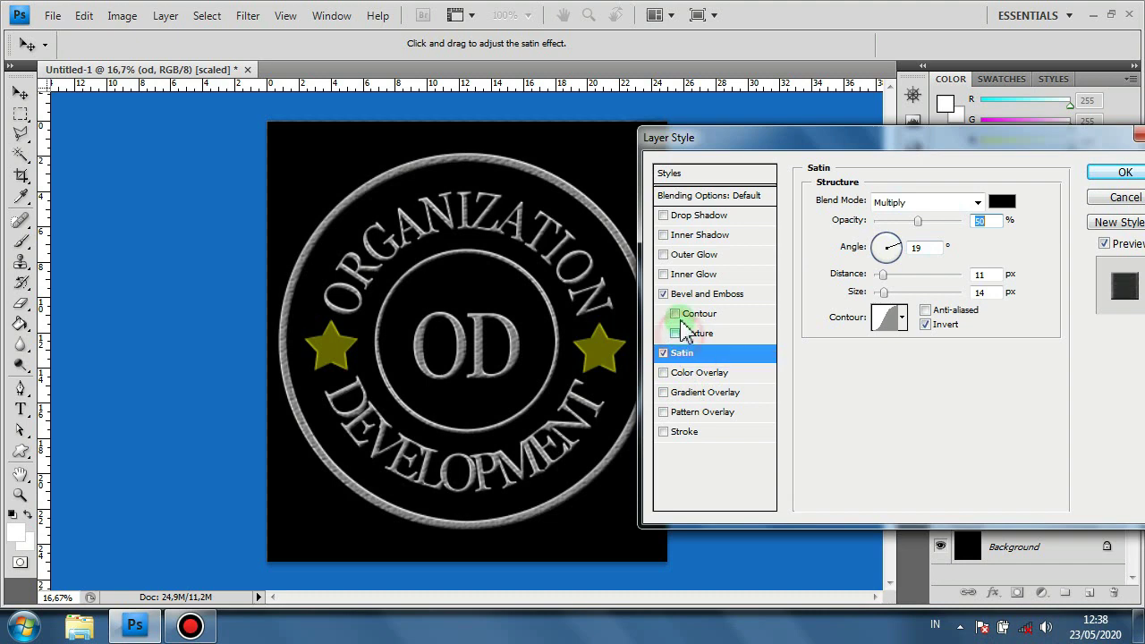
{"action": "left_click", "coordinate": [680, 305]}
{"action": "left_click", "coordinate": [681, 314]}
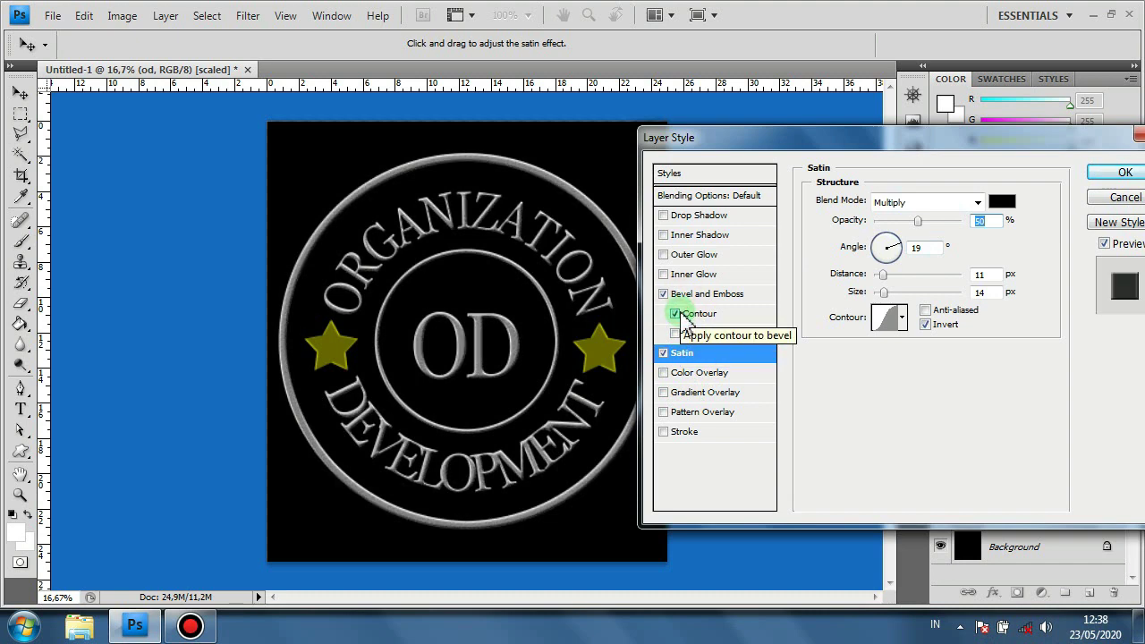
{"action": "left_click", "coordinate": [1119, 179]}
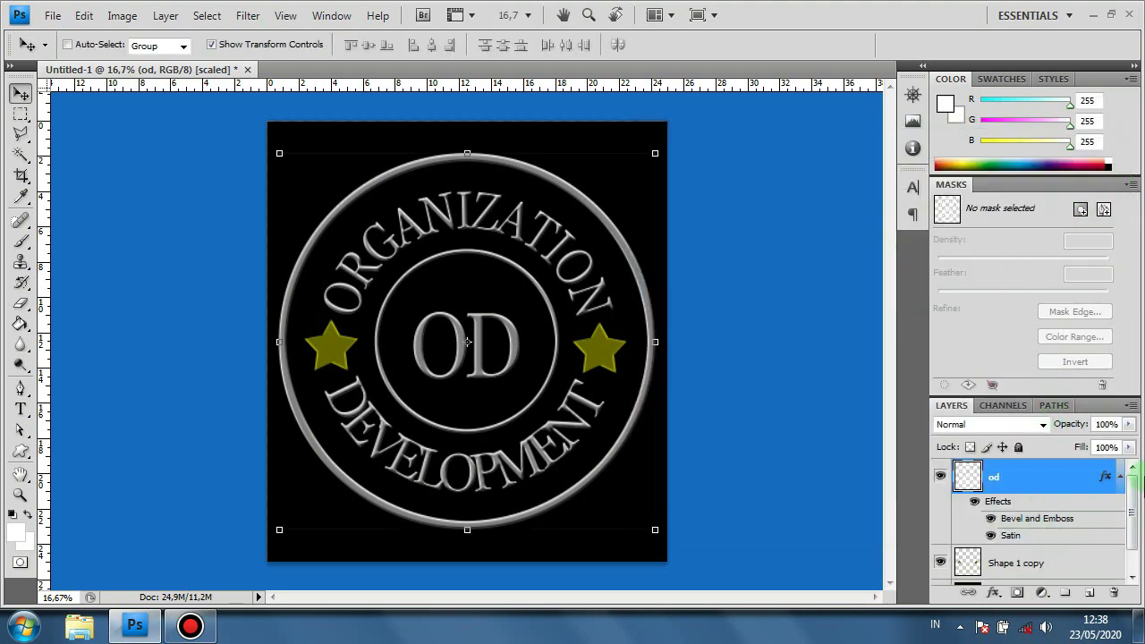
Merge the od and Shape 1 copy layers into one layer, and select the Background layer
{"action": "mouse_move", "coordinate": [1131, 490]}
{"action": "left_mouse_down"}
{"action": "mouse_move", "coordinate": [1135, 516]}
{"action": "mouse_move", "coordinate": [1133, 489]}
{"action": "left_mouse_up"}
{"action": "left_click", "coordinate": [1042, 563], "text": "shift"}
{"action": "right_click", "coordinate": [1049, 564]}
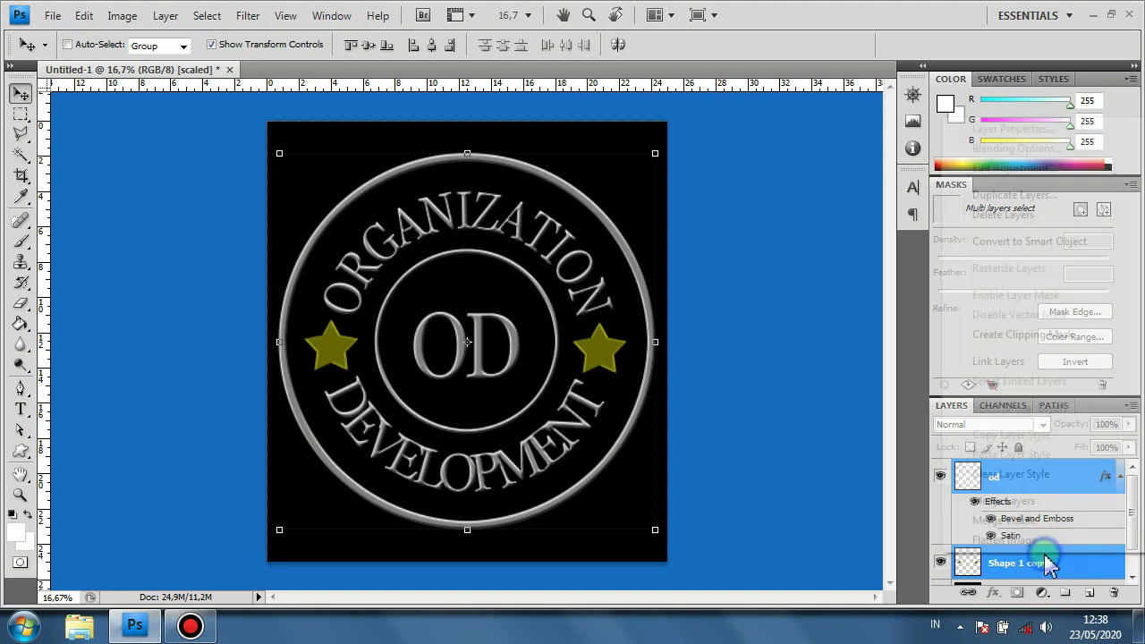
{"action": "left_click", "coordinate": [1005, 497]}
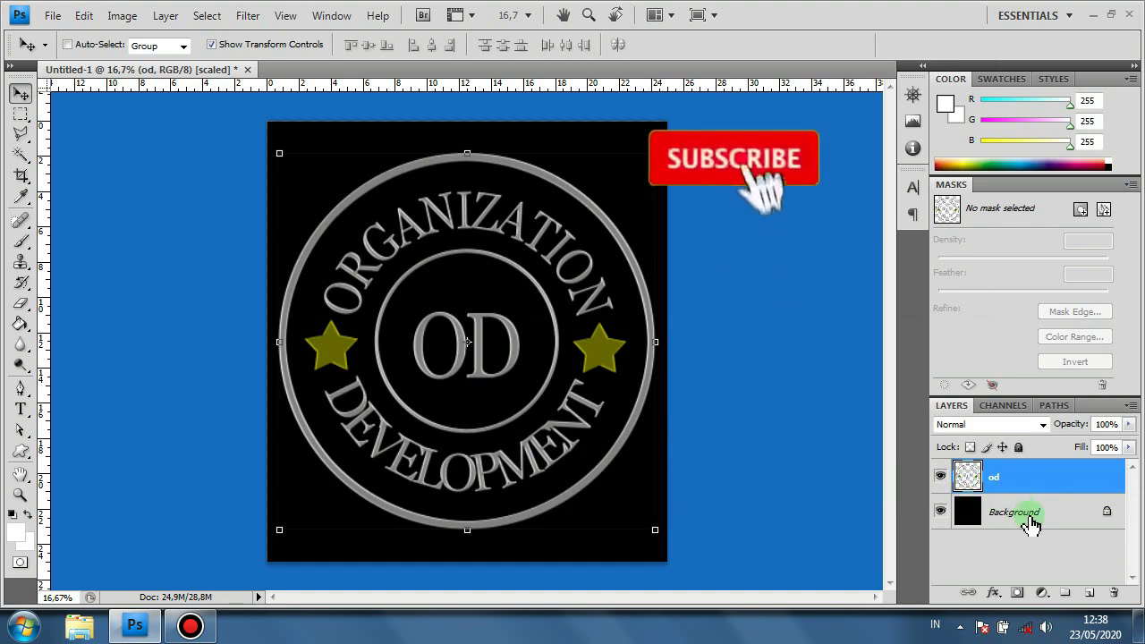
{"action": "left_click", "coordinate": [1031, 525]}
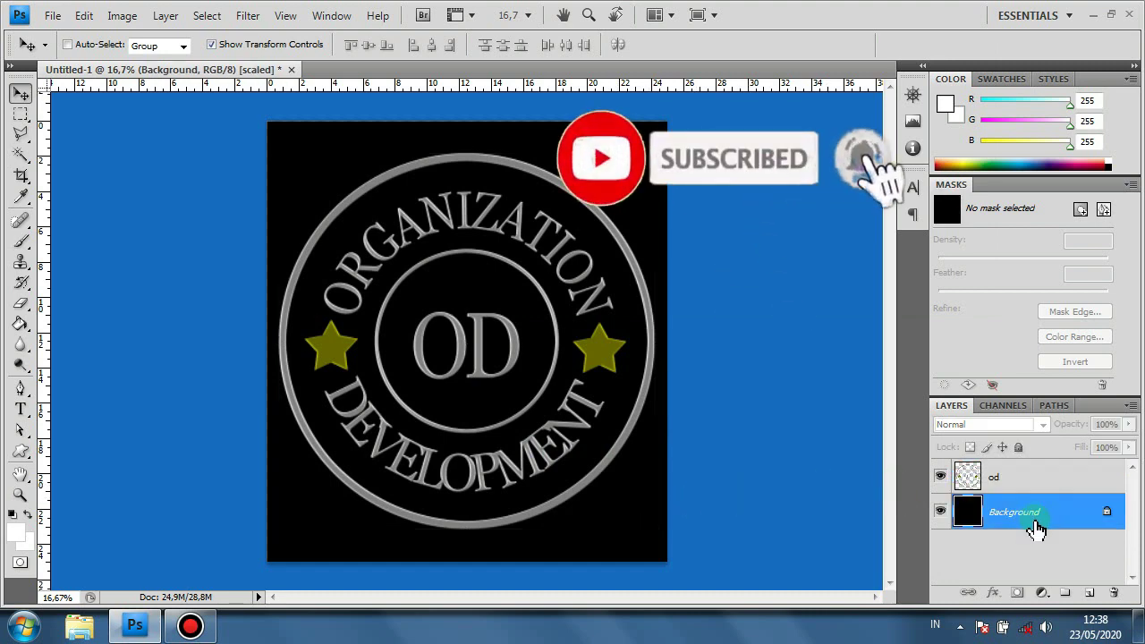